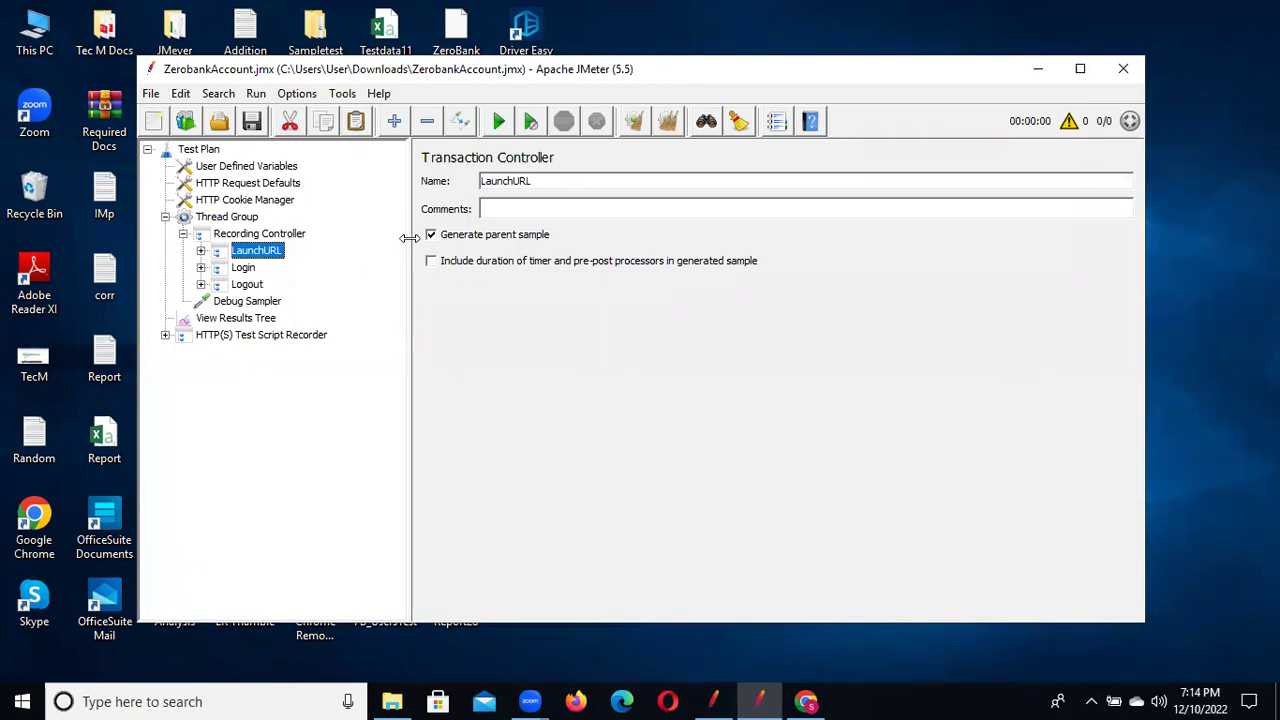
# Widen the ZerobankAccount test plan tree panel beside the element editor
pyautogui.moveTo(410, 237); pyautogui.dragTo(460, 237)
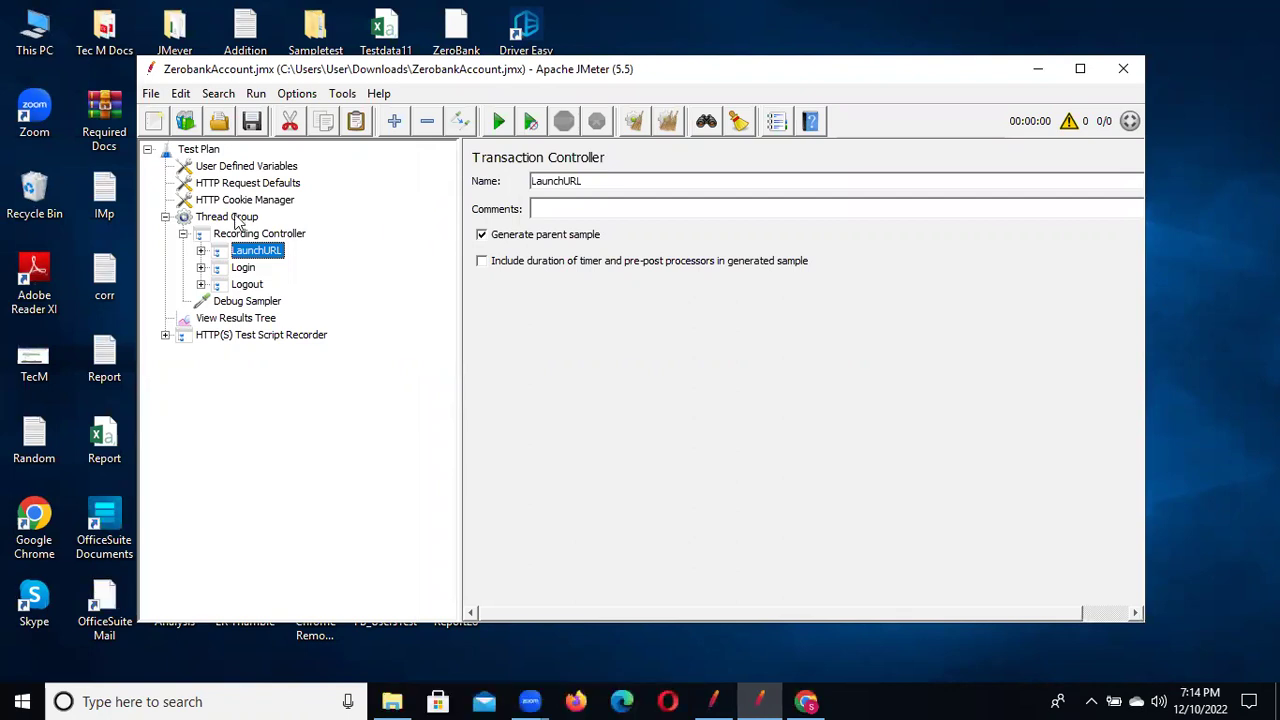
# Inspect the LaunchURL and Login-24 Response Assertions, then display Login-24's GET /login.html request
pyautogui.click(201, 252)
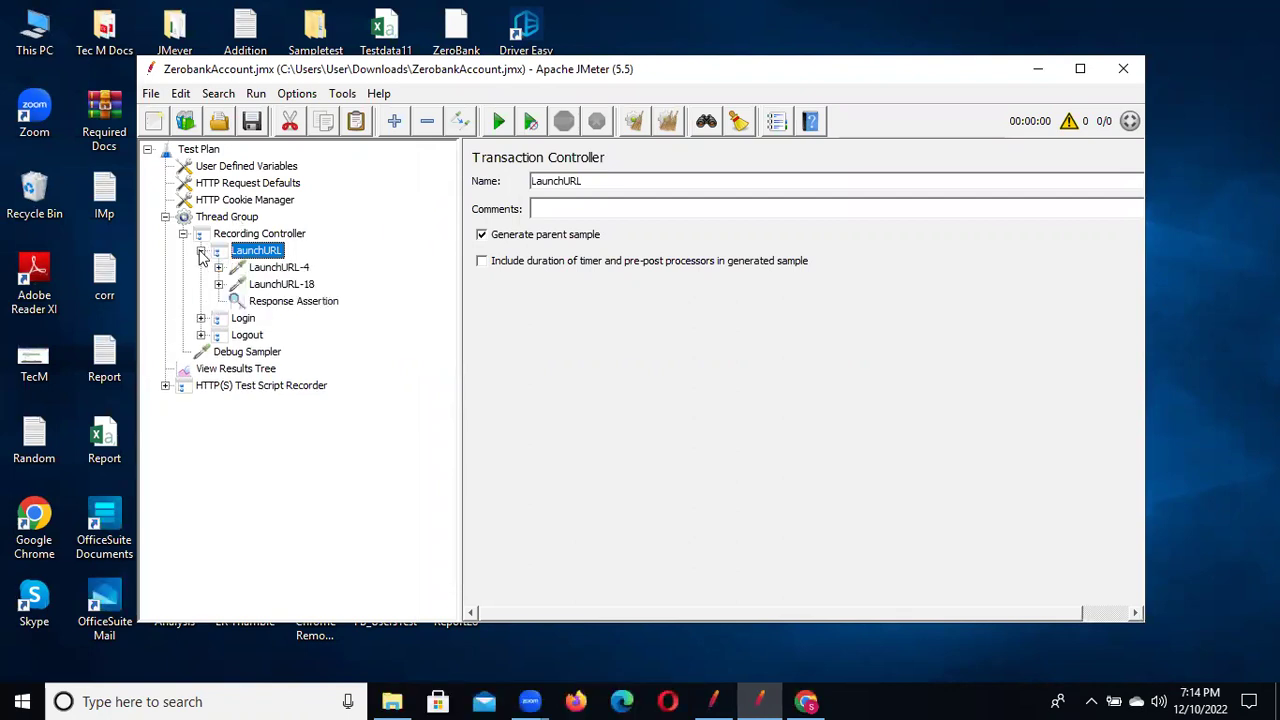
pyautogui.click(300, 304)
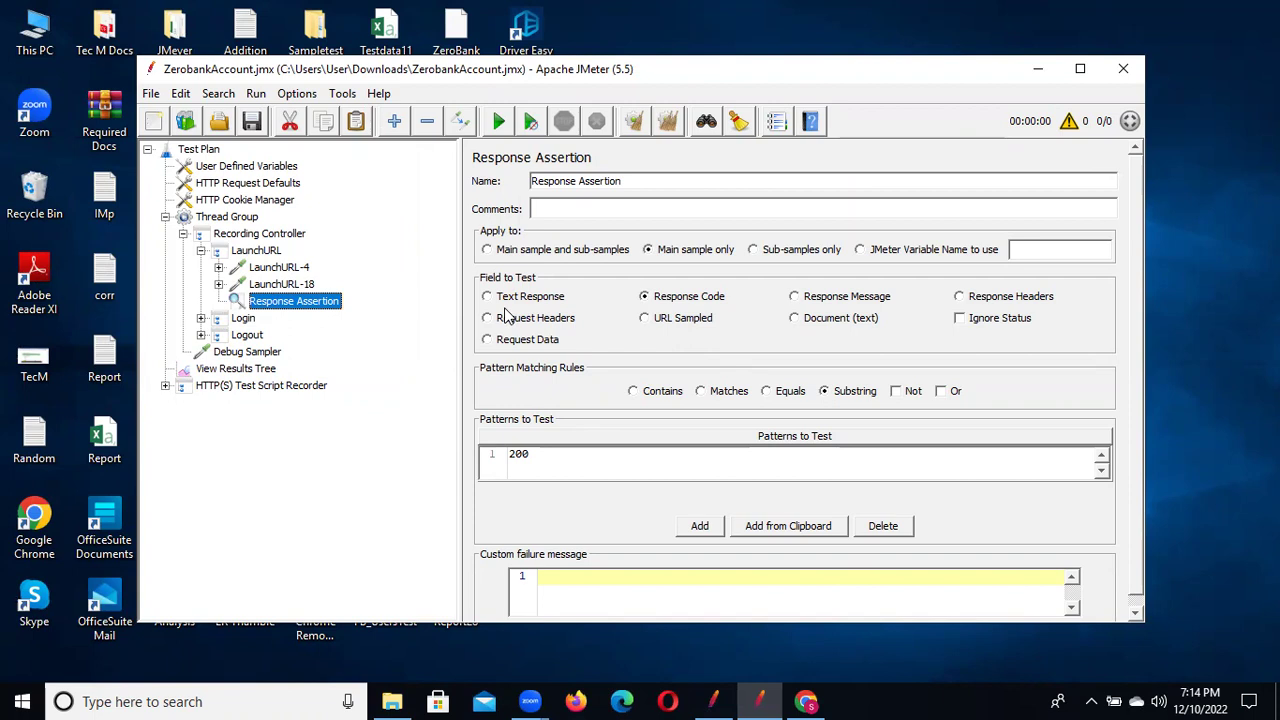
pyautogui.click(201, 318)
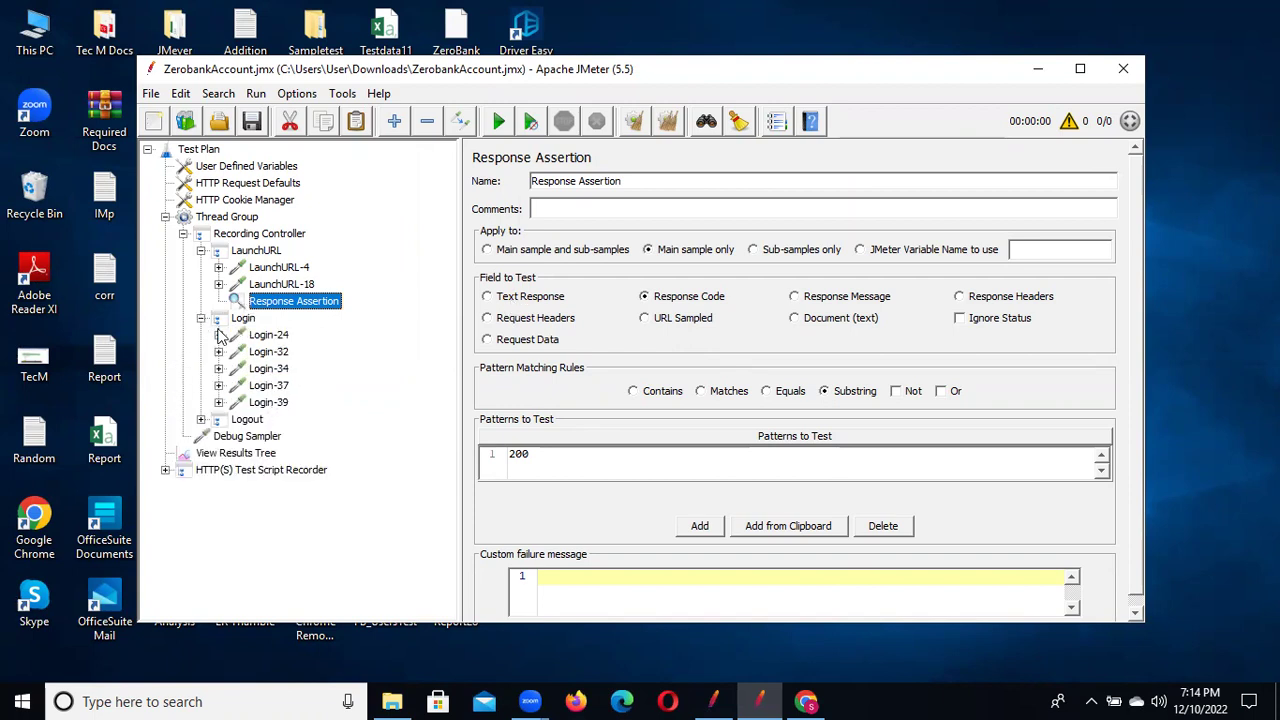
pyautogui.click(218, 335)
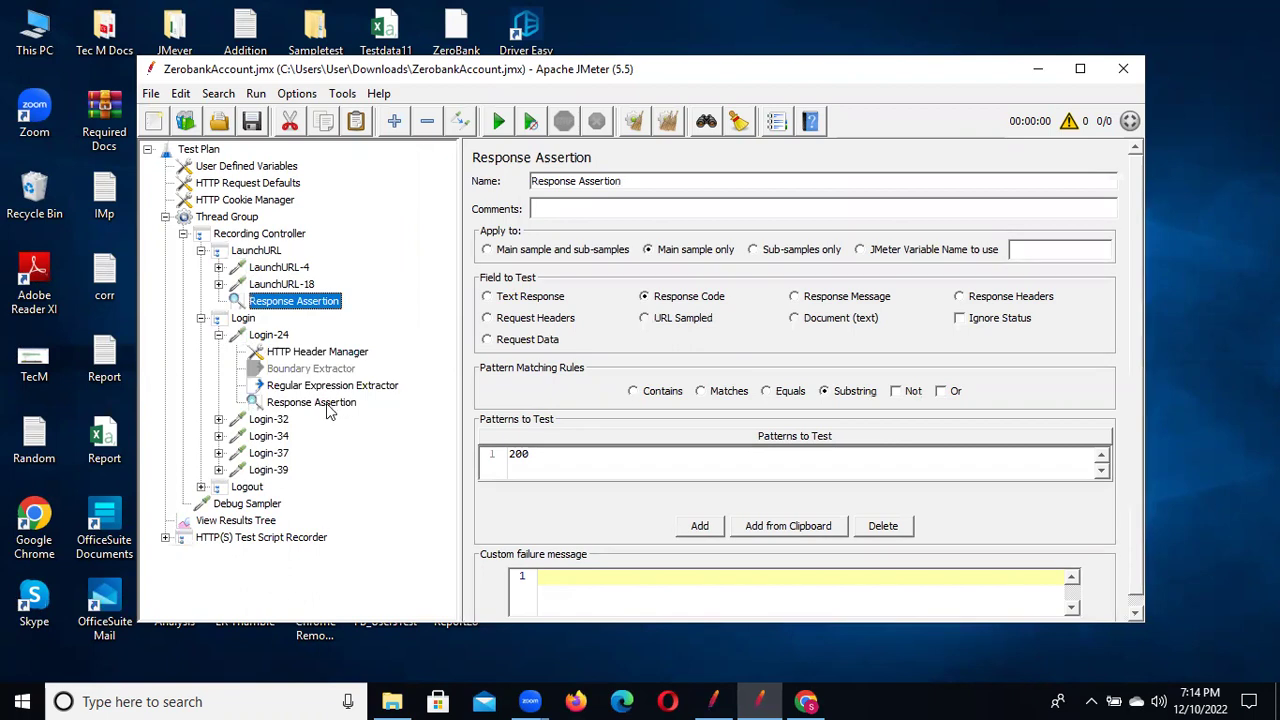
pyautogui.click(311, 402)
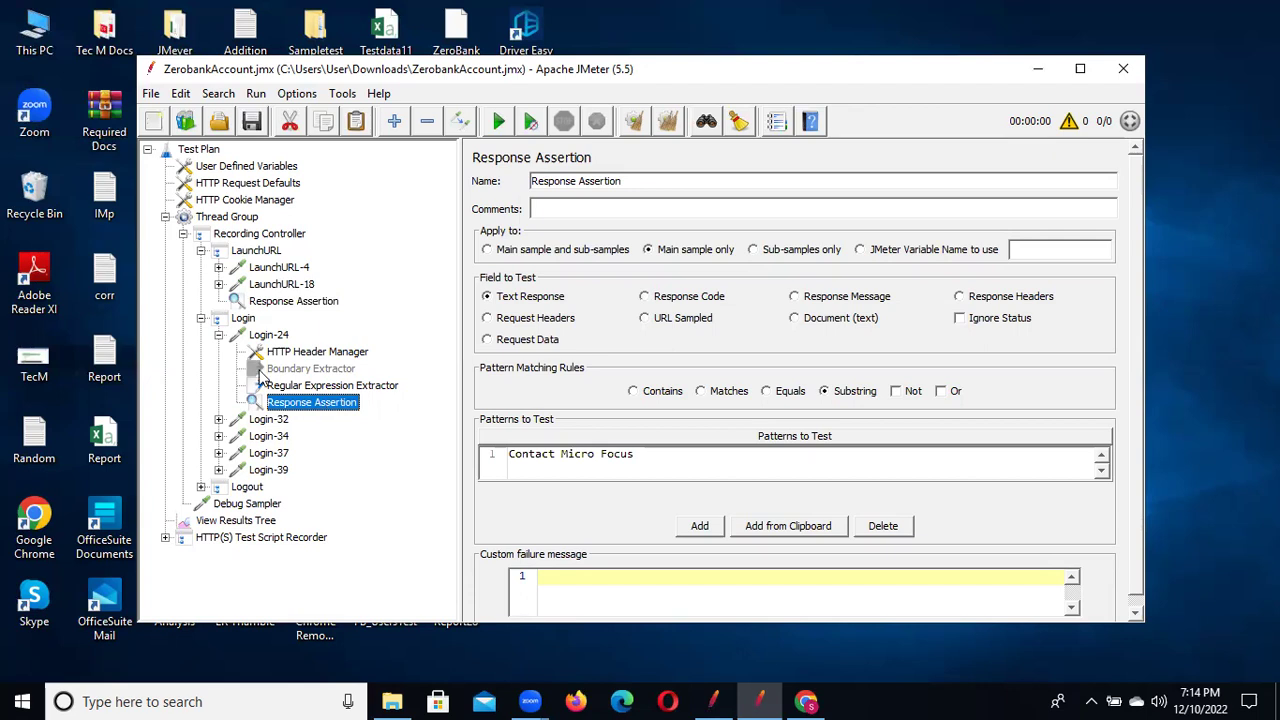
pyautogui.click(218, 336)
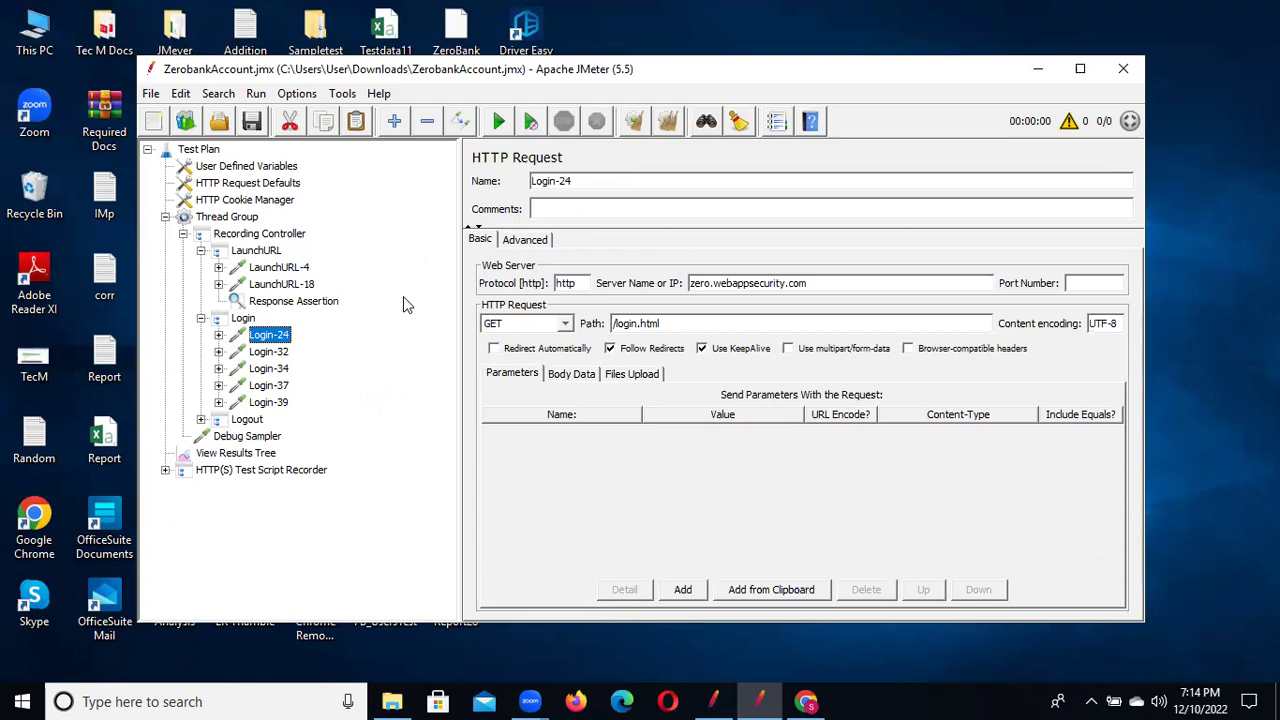
# Browse Thread Group's Add > Post Processors and Listener menus without adding anything
pyautogui.rightClick(243, 220)
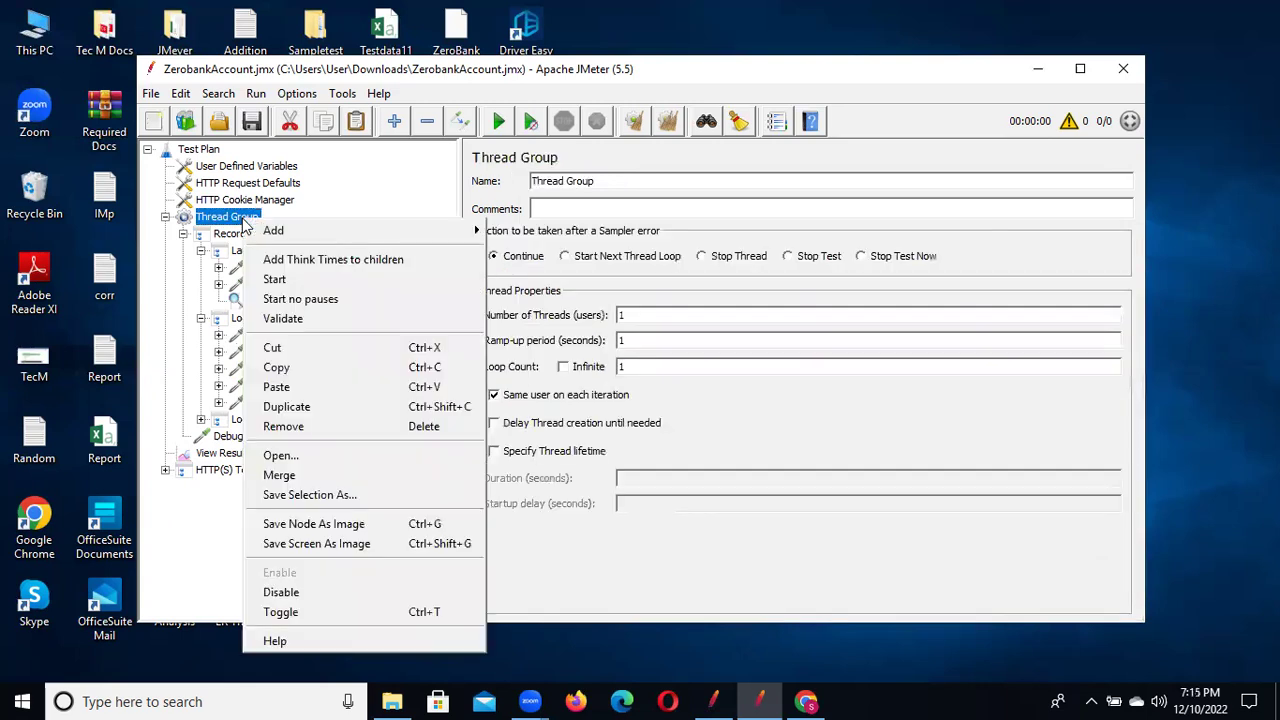
pyautogui.moveTo(416, 228)
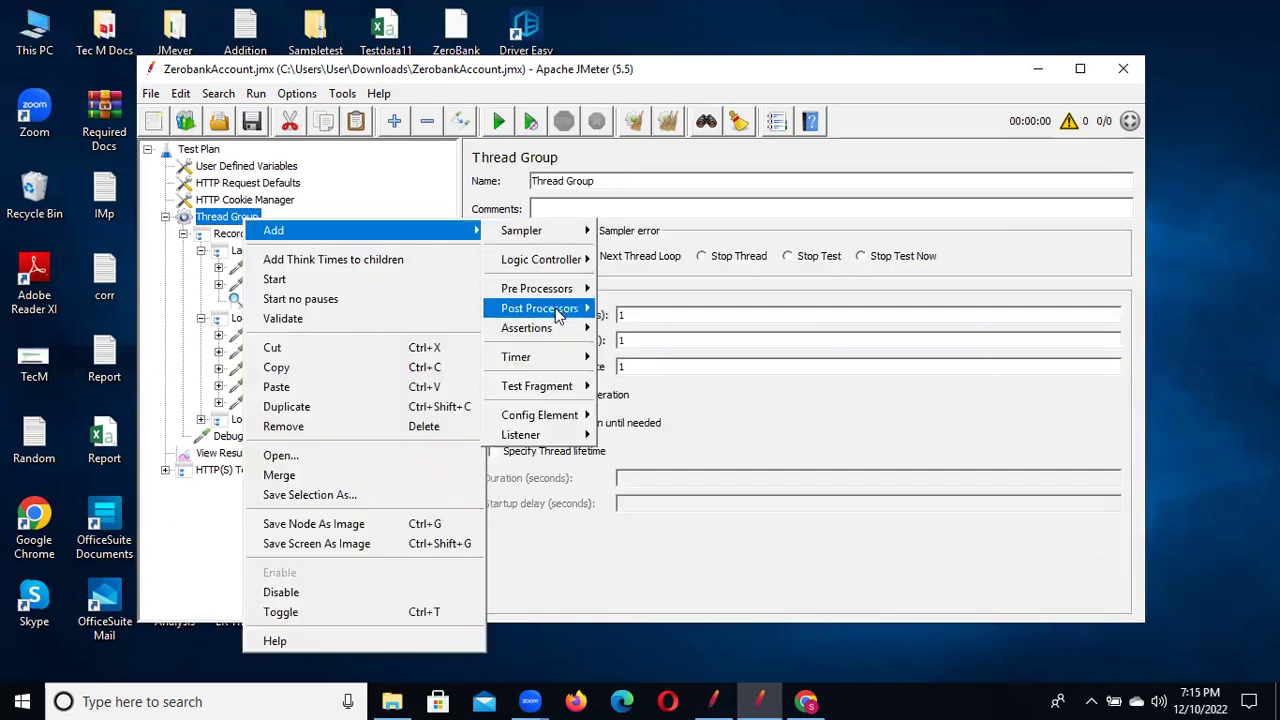
pyautogui.moveTo(557, 316)
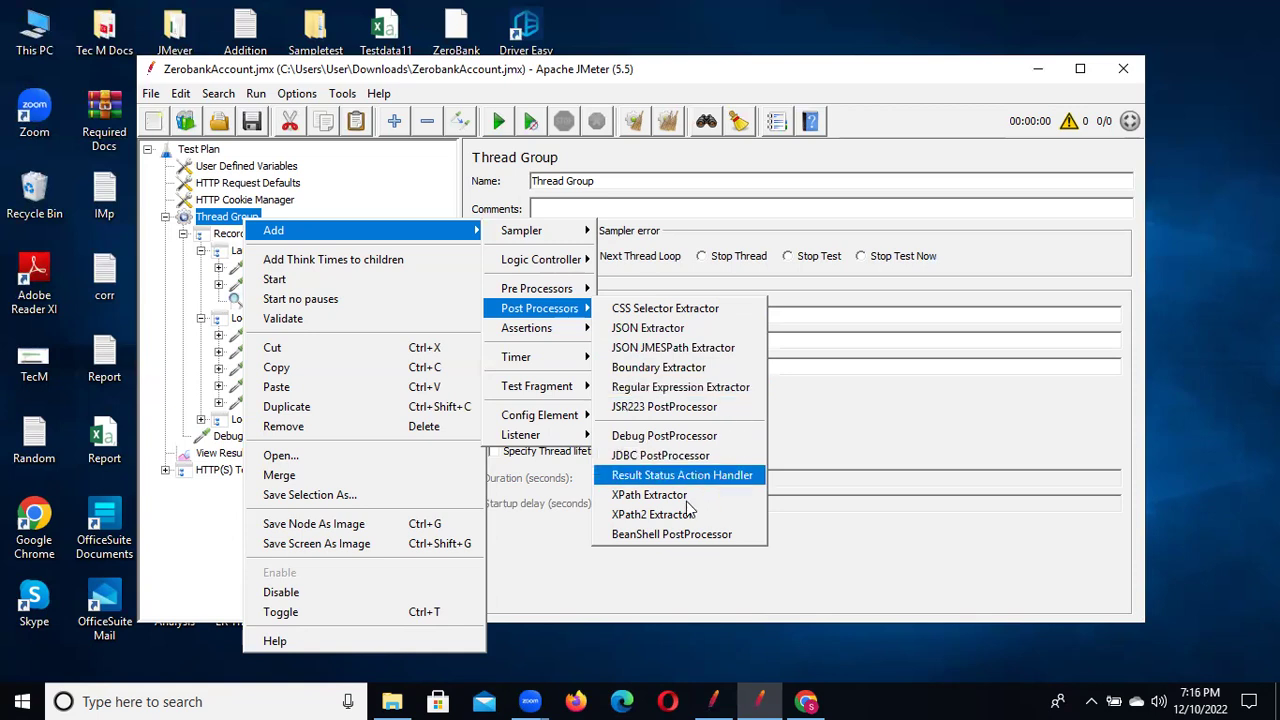
pyautogui.moveTo(530, 434)
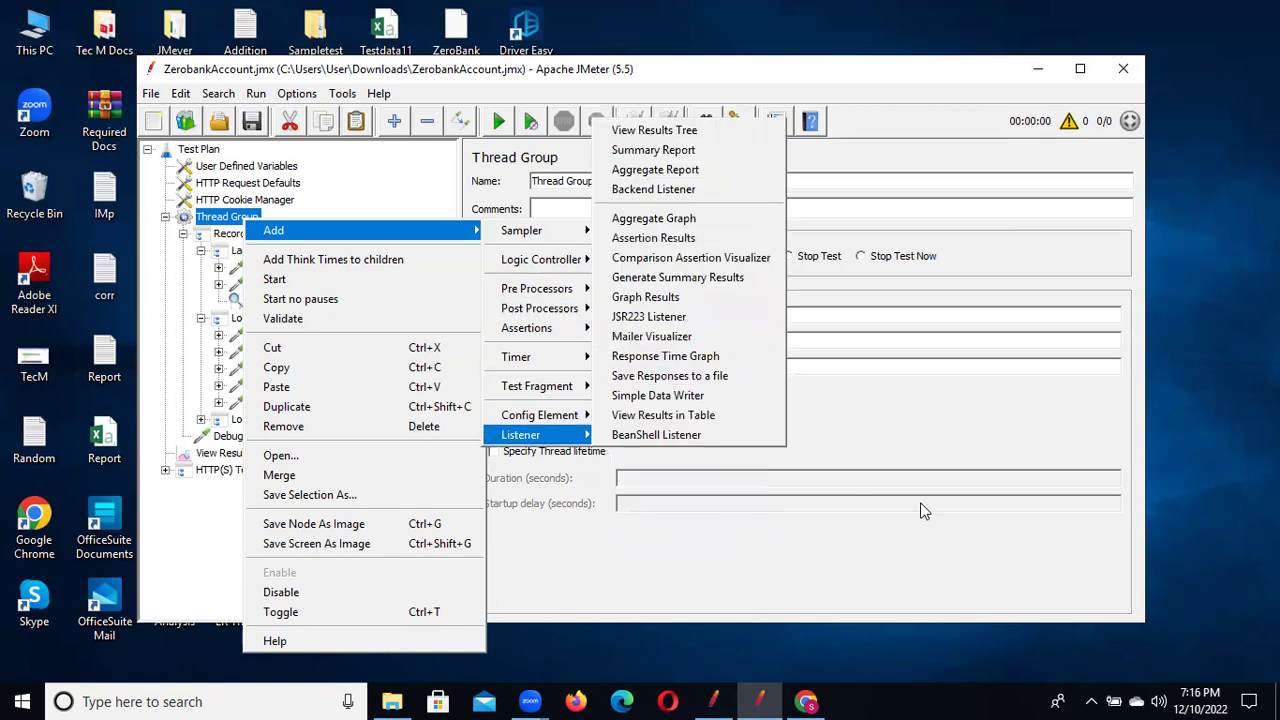
pyautogui.click(894, 414)
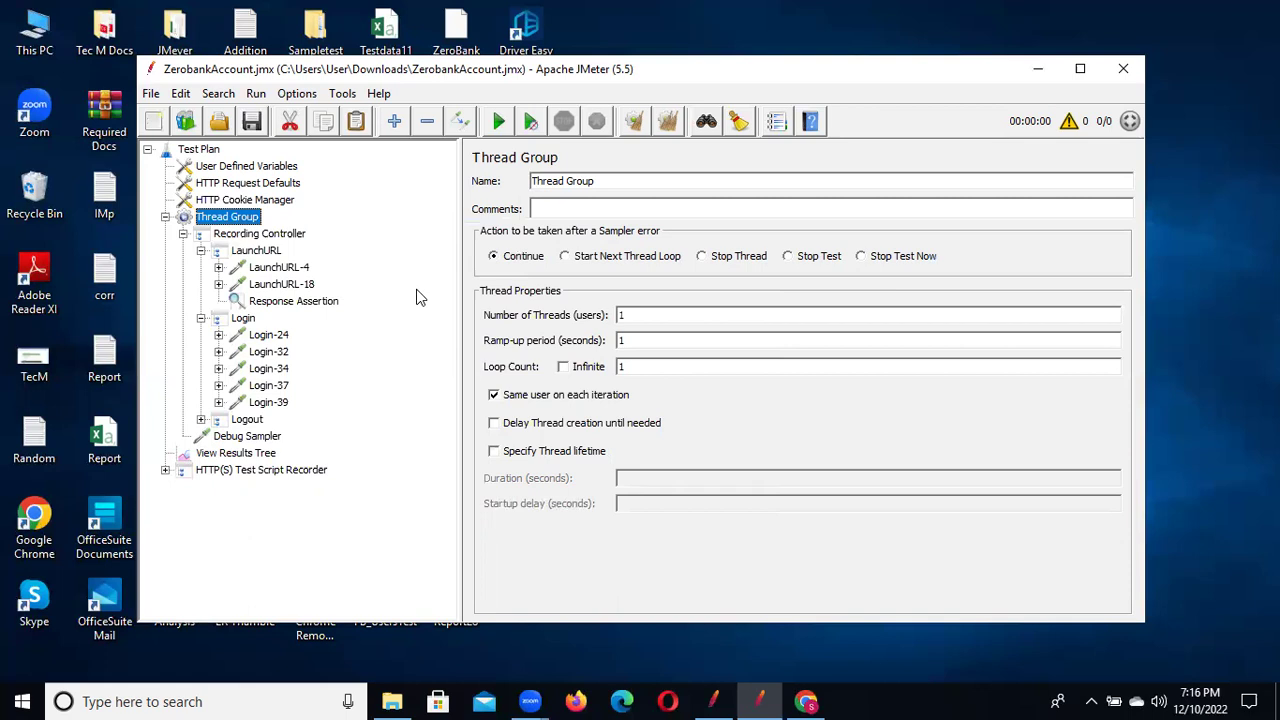
# Delete session_value from Login-32's /signin.html parameters, leaving four, then switch to Chrome
pyautogui.click(218, 335)
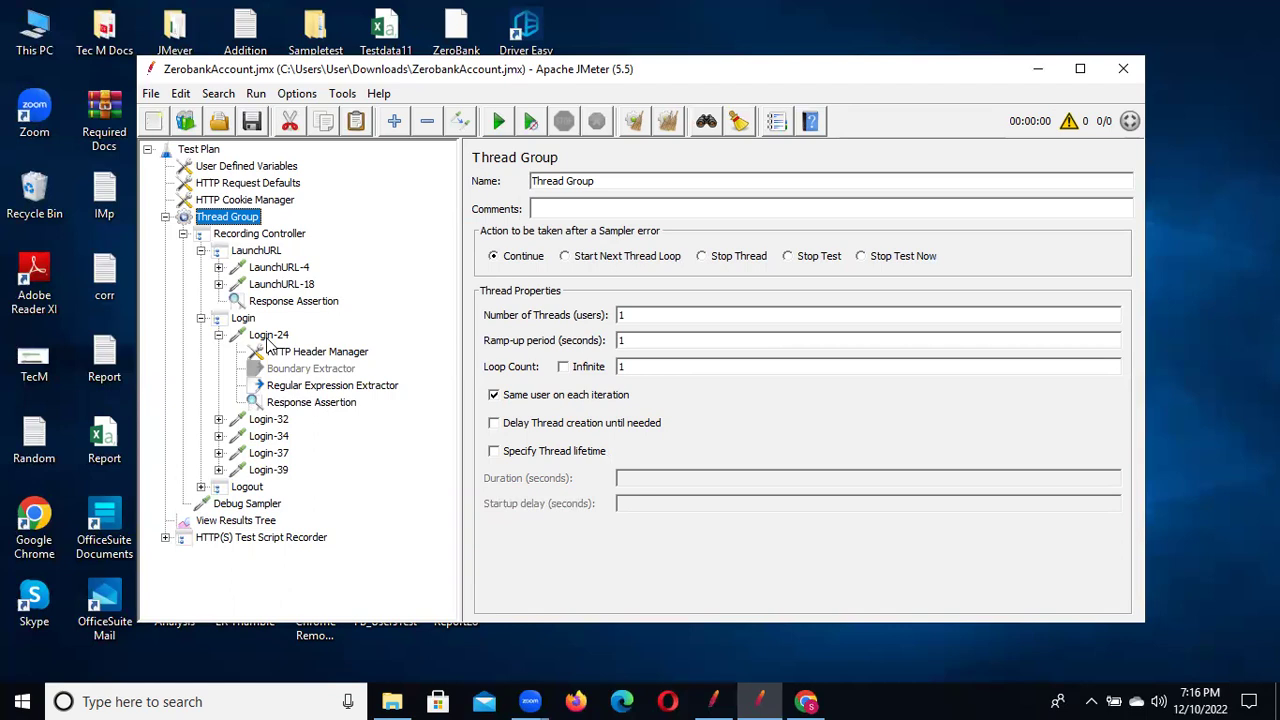
pyautogui.click(267, 338)
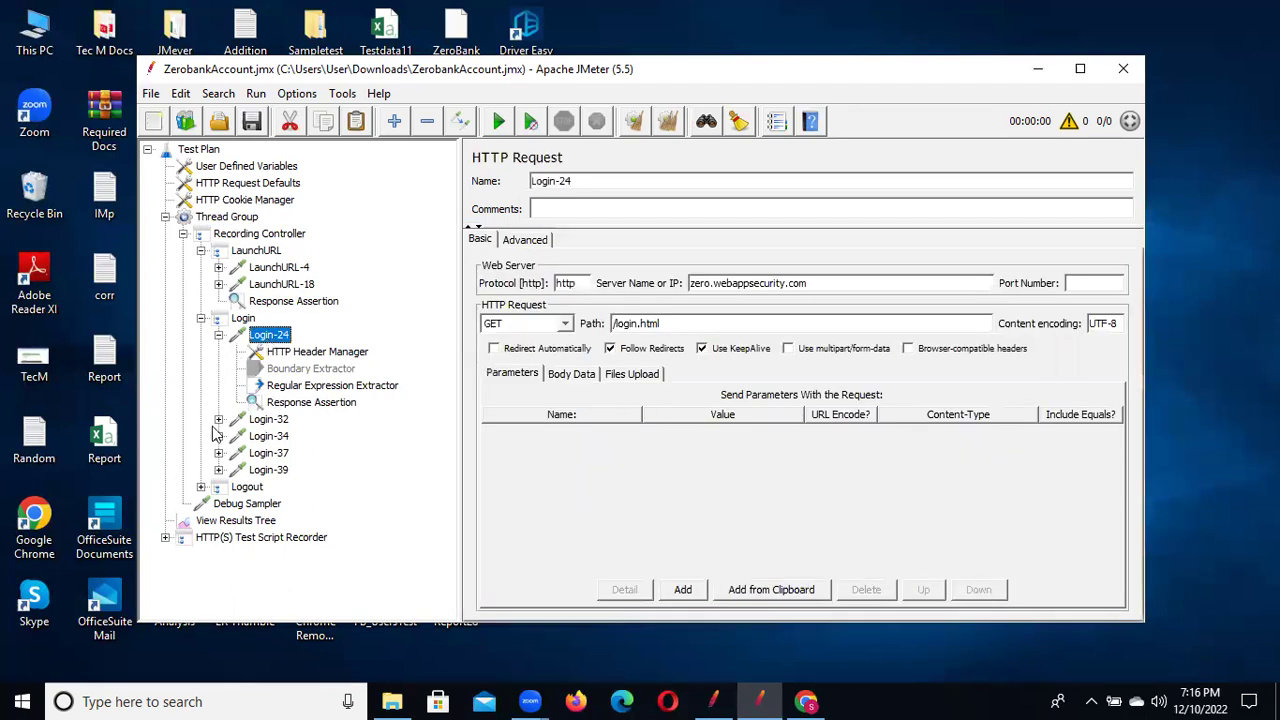
pyautogui.click(268, 420)
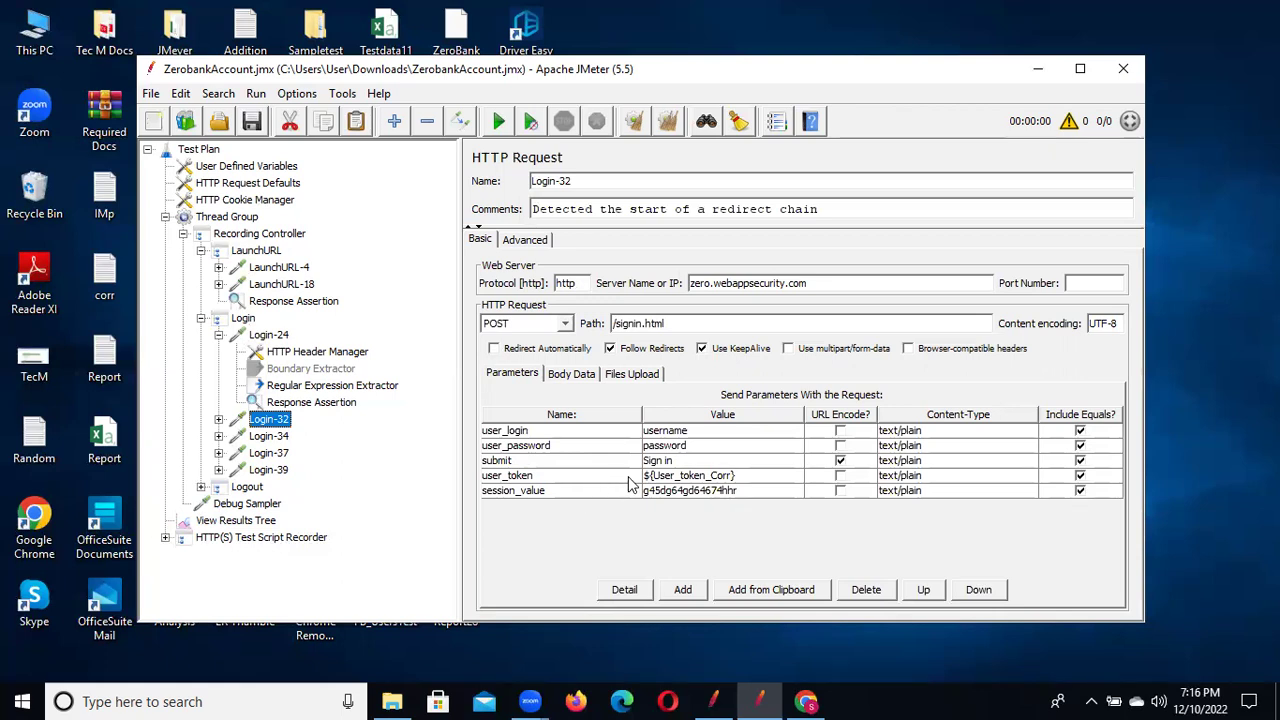
pyautogui.click(597, 492)
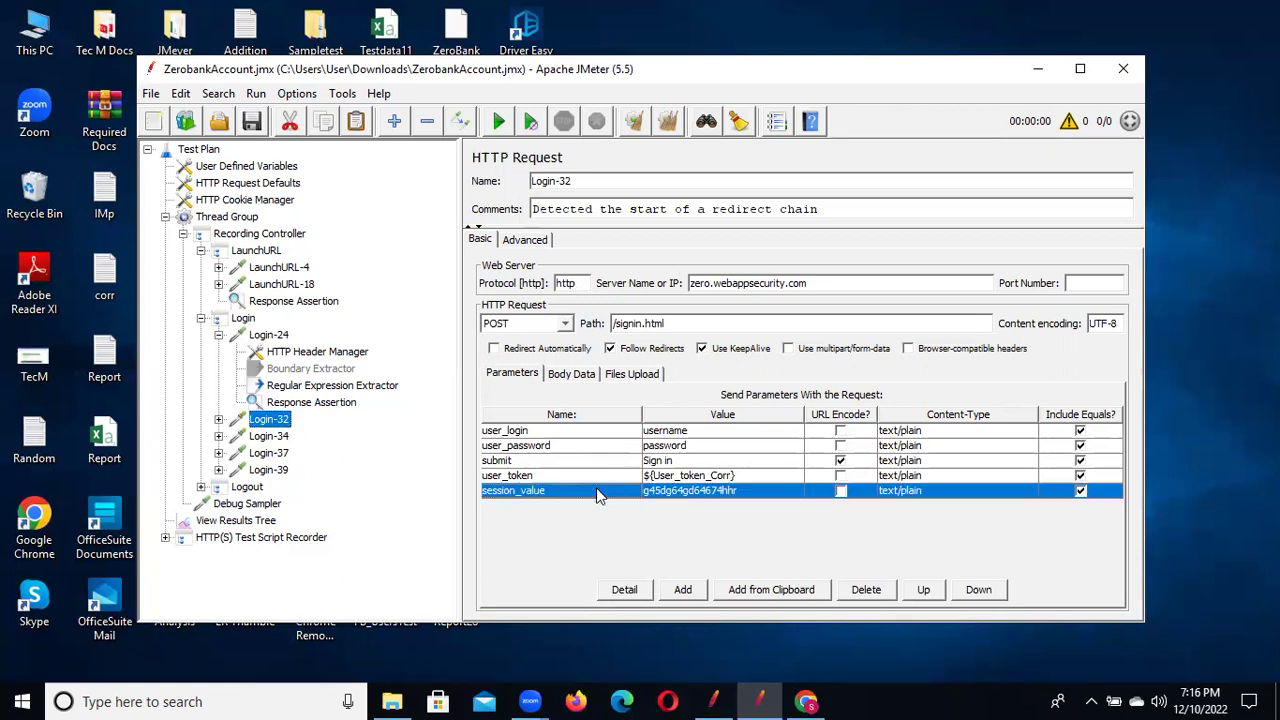
pyautogui.click(870, 591)
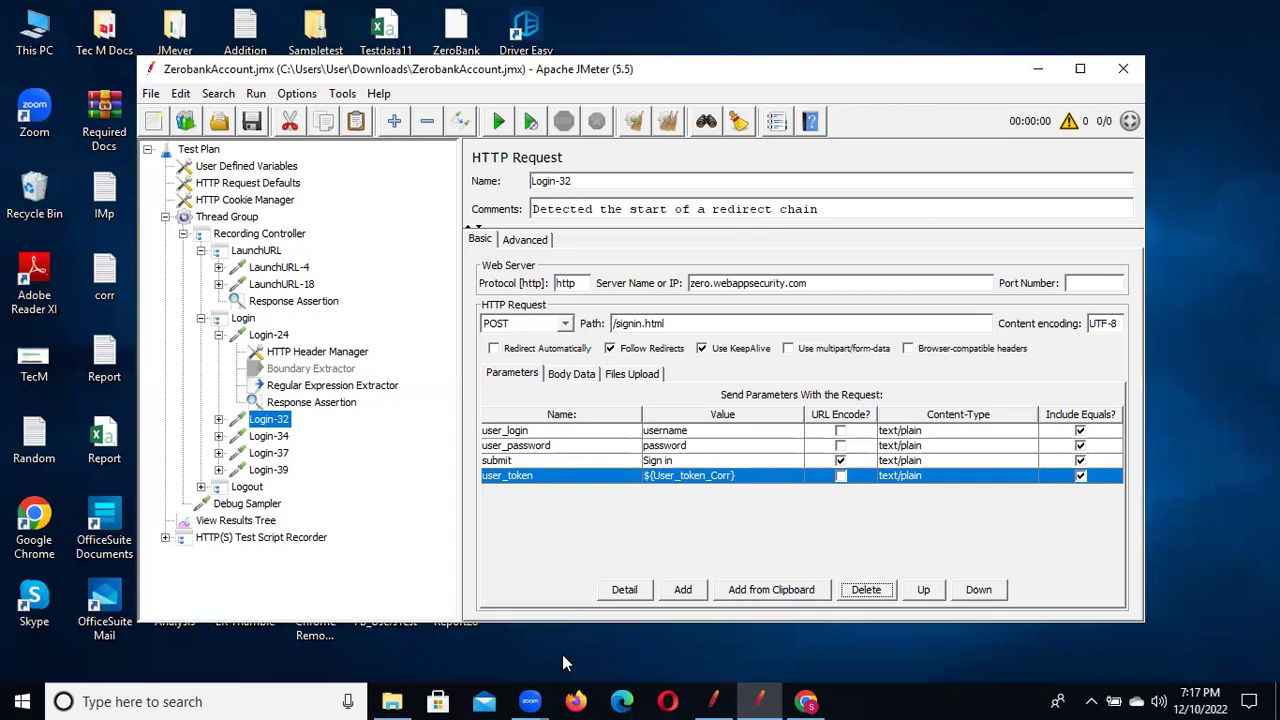
pyautogui.click(806, 701)
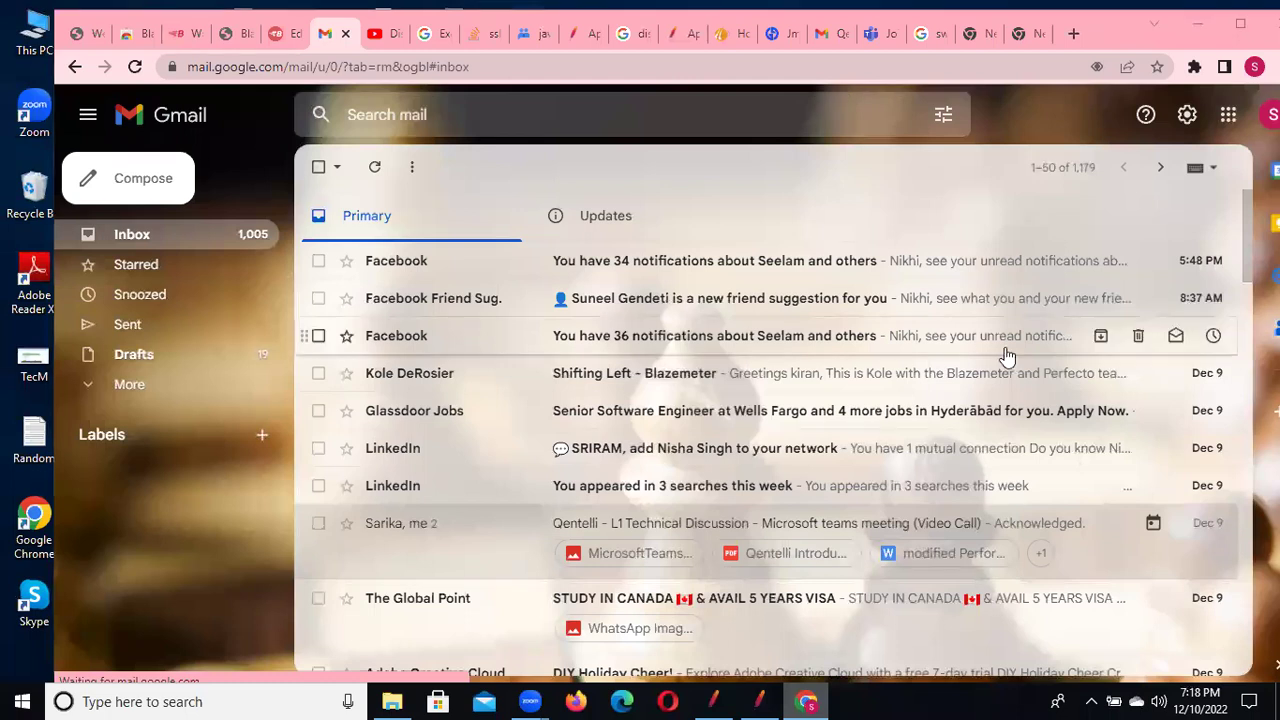
# Try 127.0.0.1:1080/WebTours/ in a new Chrome tab, then relaunch ApacheJMeter from bin
pyautogui.click(391, 701)
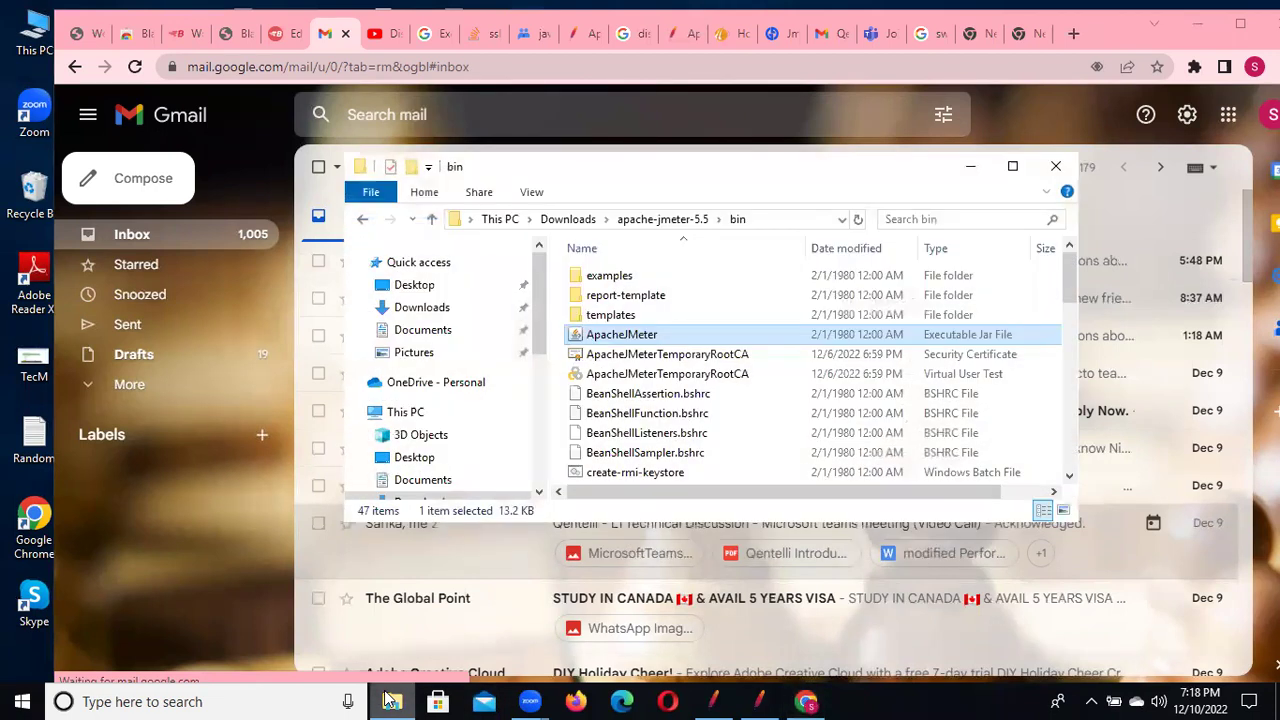
pyautogui.click(968, 167)
pyautogui.click(1080, 34)
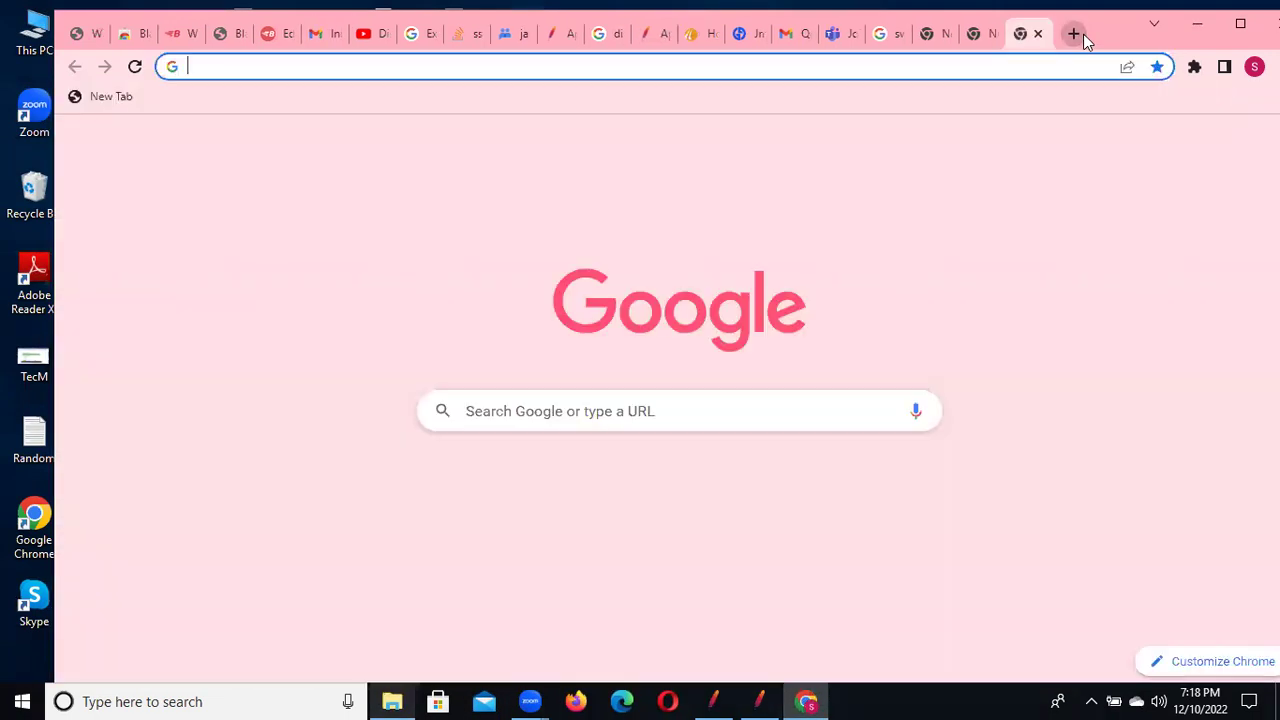
pyautogui.click(457, 64)
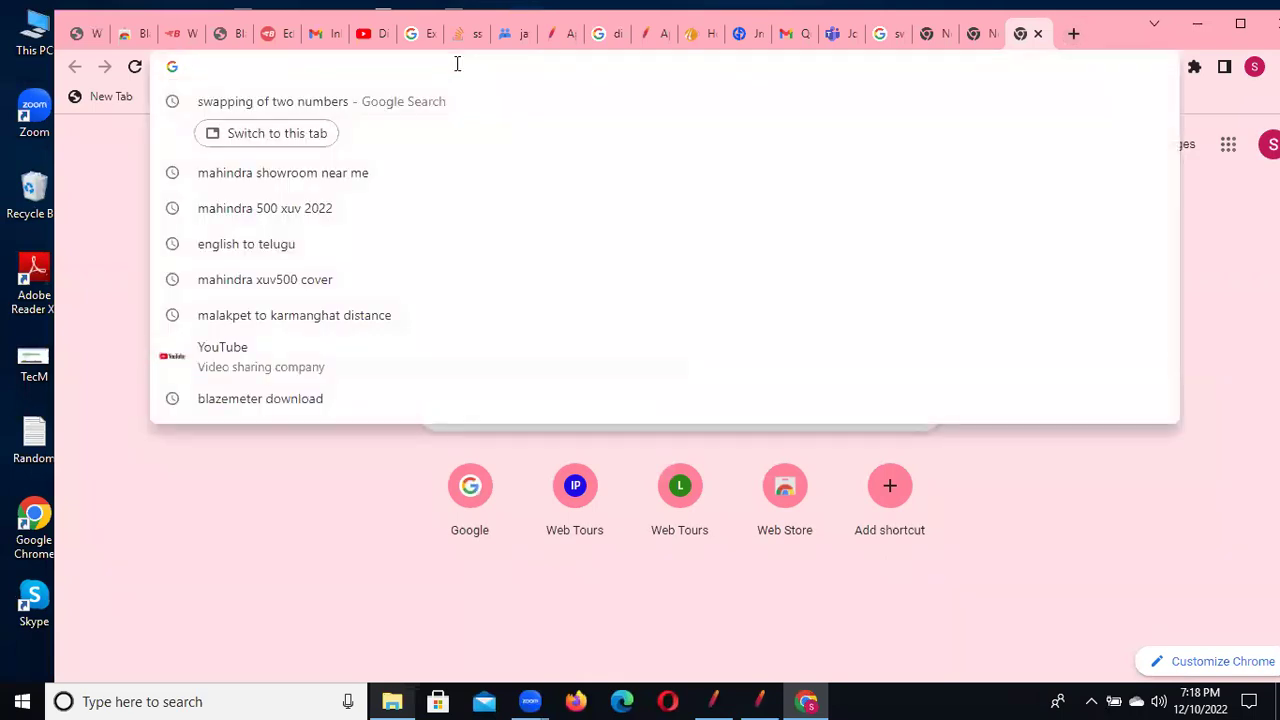
pyautogui.write('12')
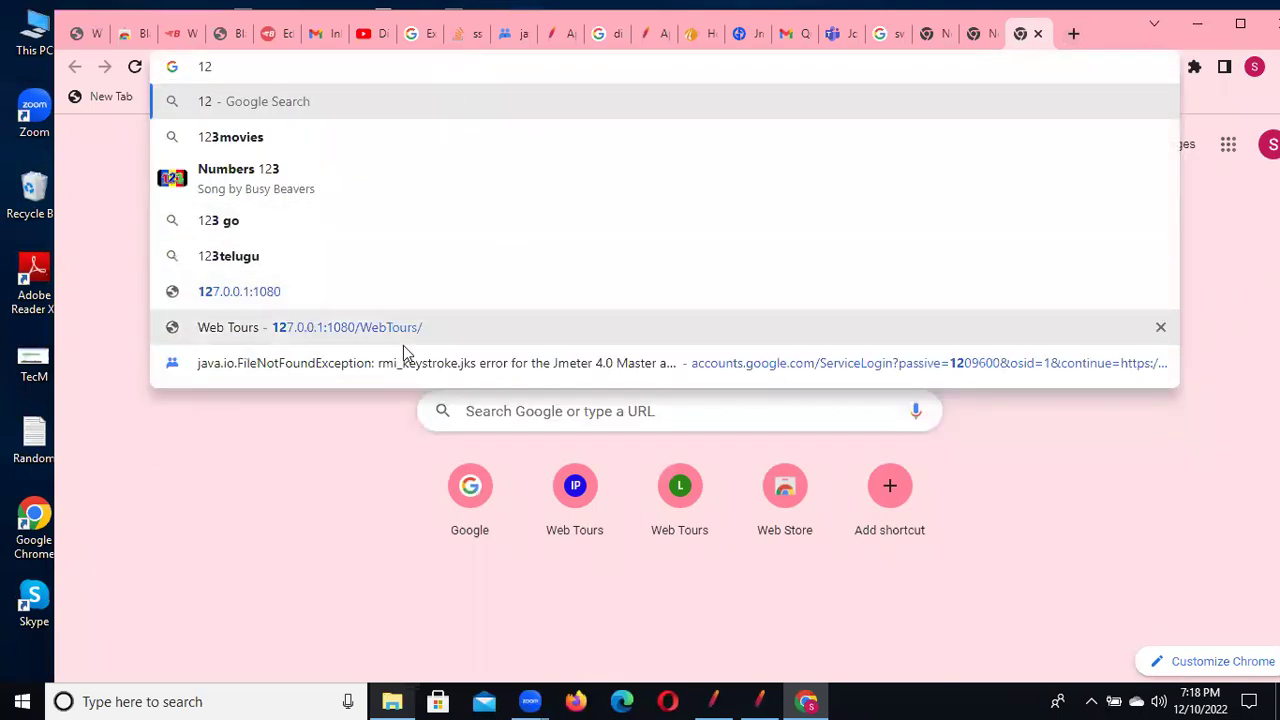
pyautogui.click(403, 334)
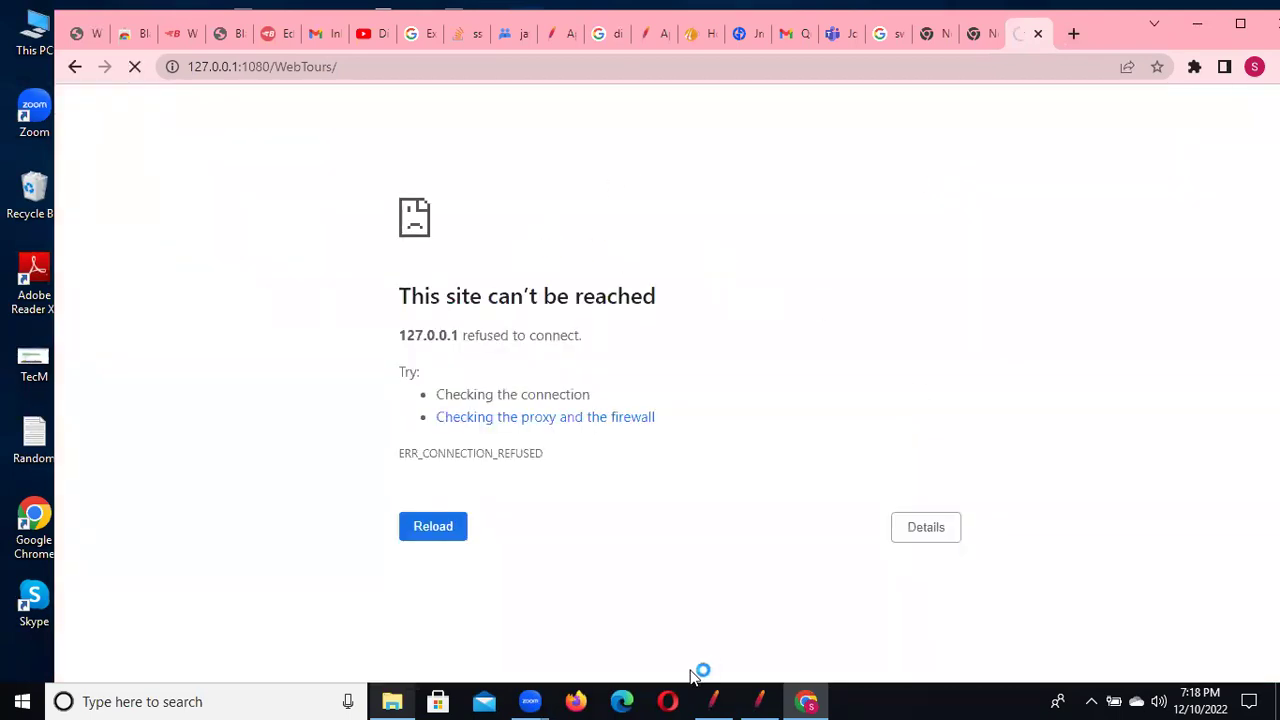
pyautogui.click(392, 701)
pyautogui.doubleClick(622, 334)
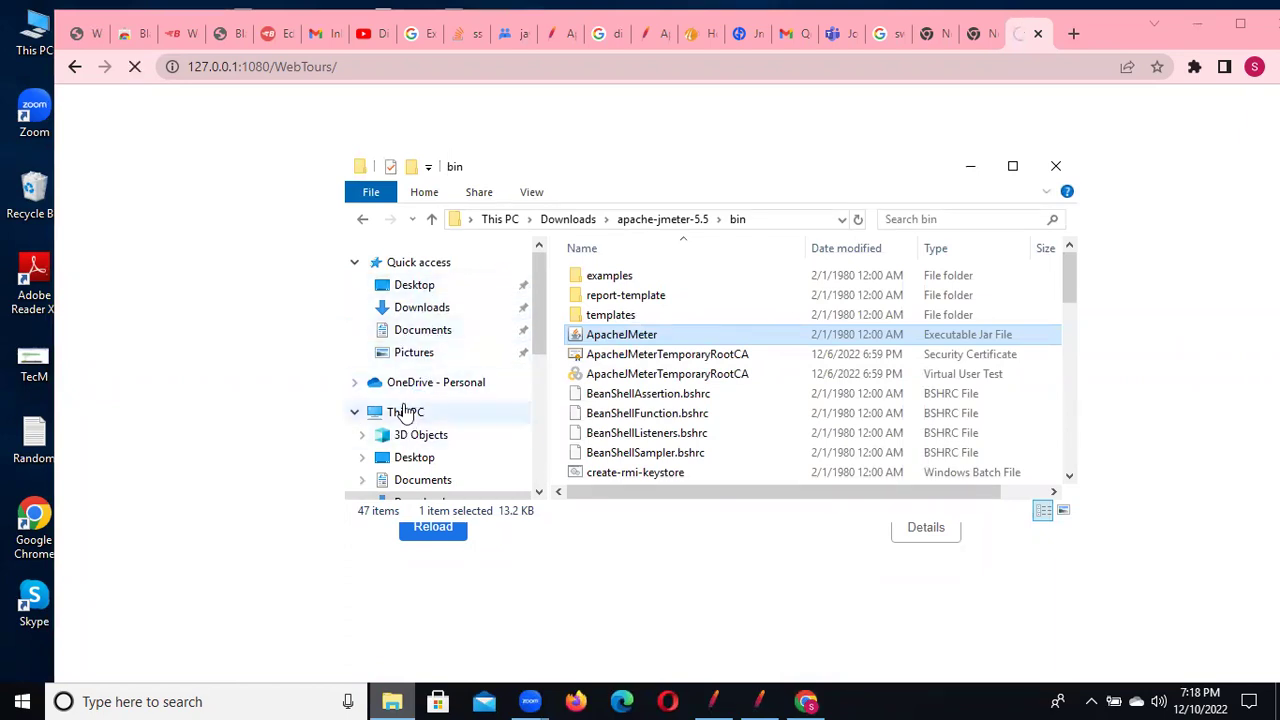
# Browse to the Documents folder on New Volume (E:) and launch the caffeine program
pyautogui.click(405, 412)
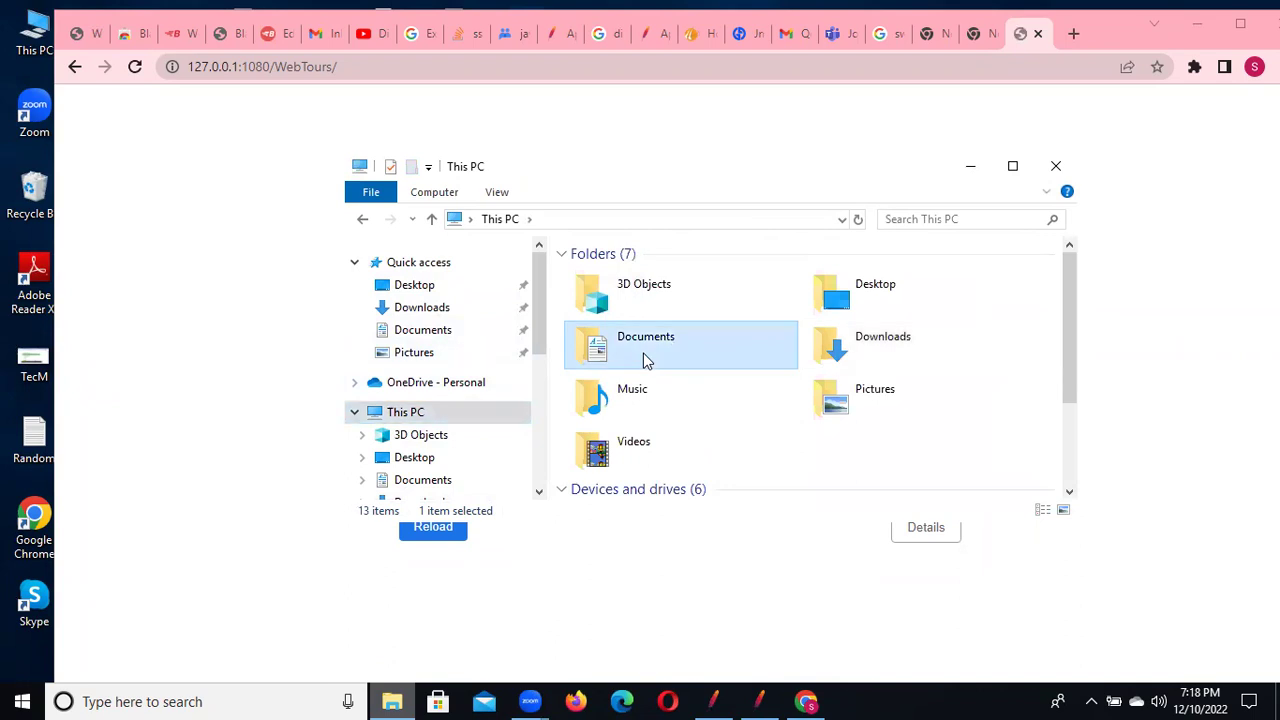
pyautogui.doubleClick(643, 353)
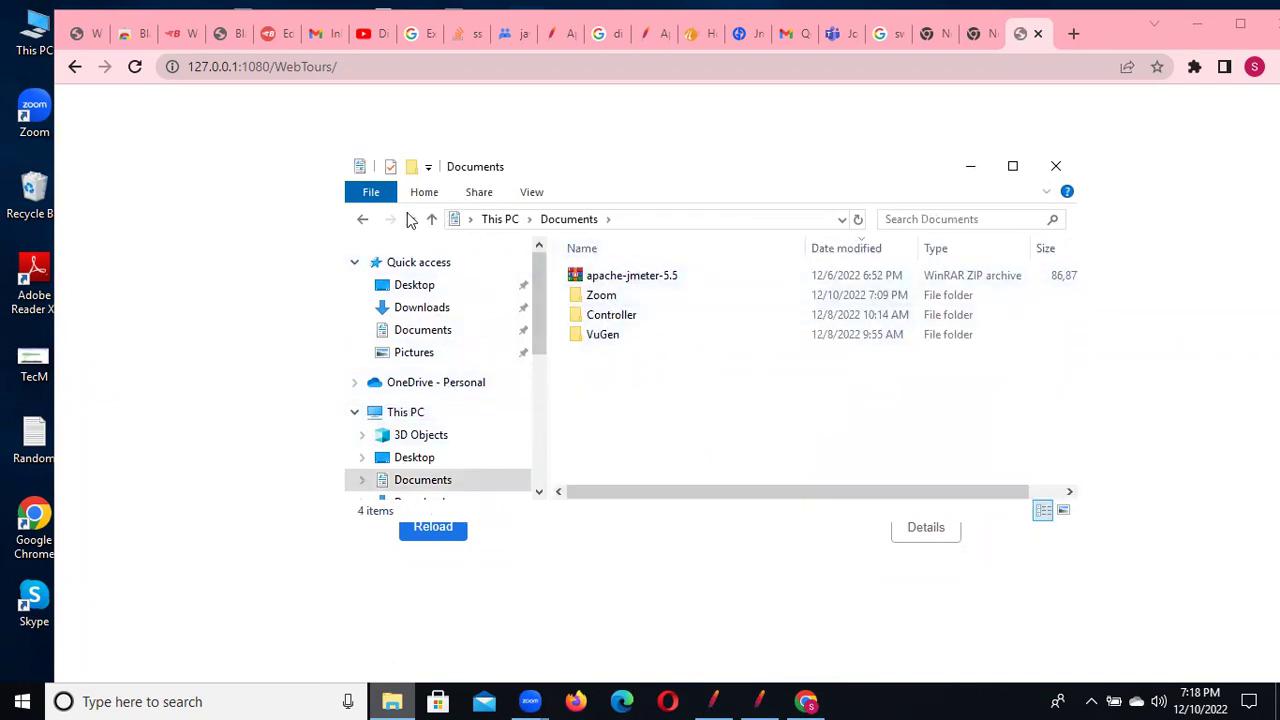
pyautogui.click(362, 219)
pyautogui.moveTo(540, 315); pyautogui.dragTo(538, 351)
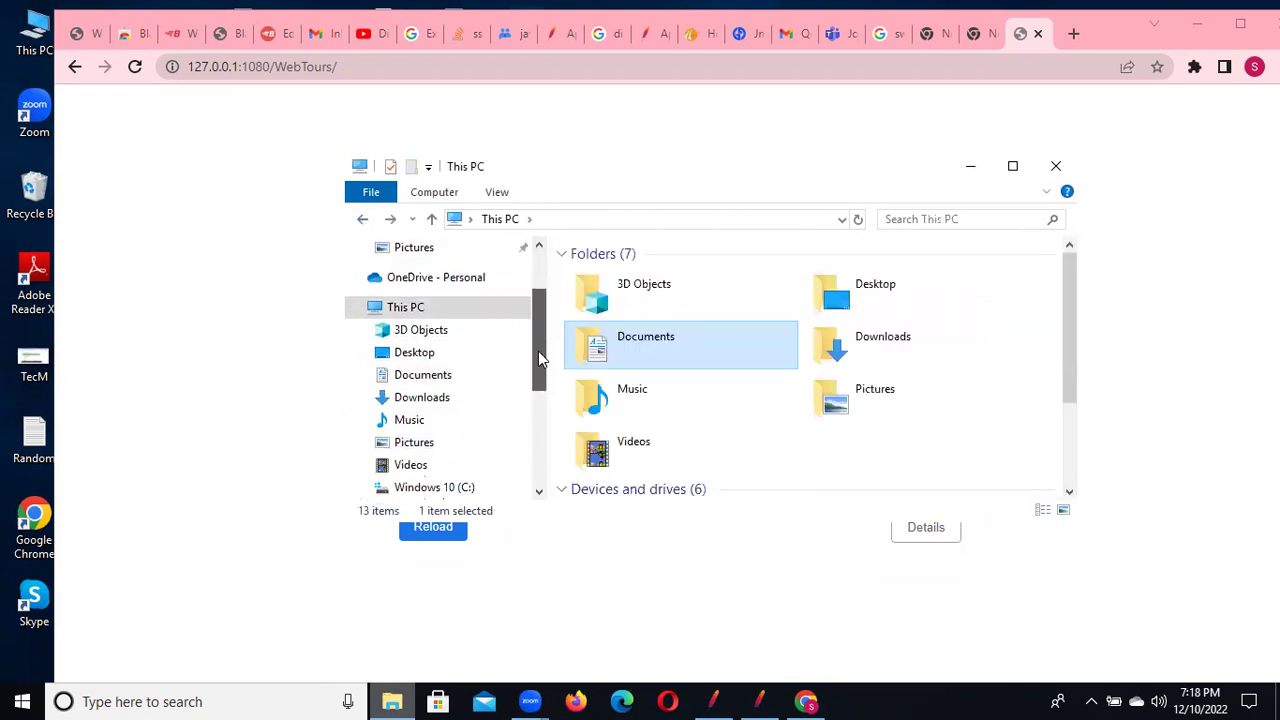
pyautogui.click(407, 310)
pyautogui.moveTo(1066, 283); pyautogui.dragTo(1070, 401)
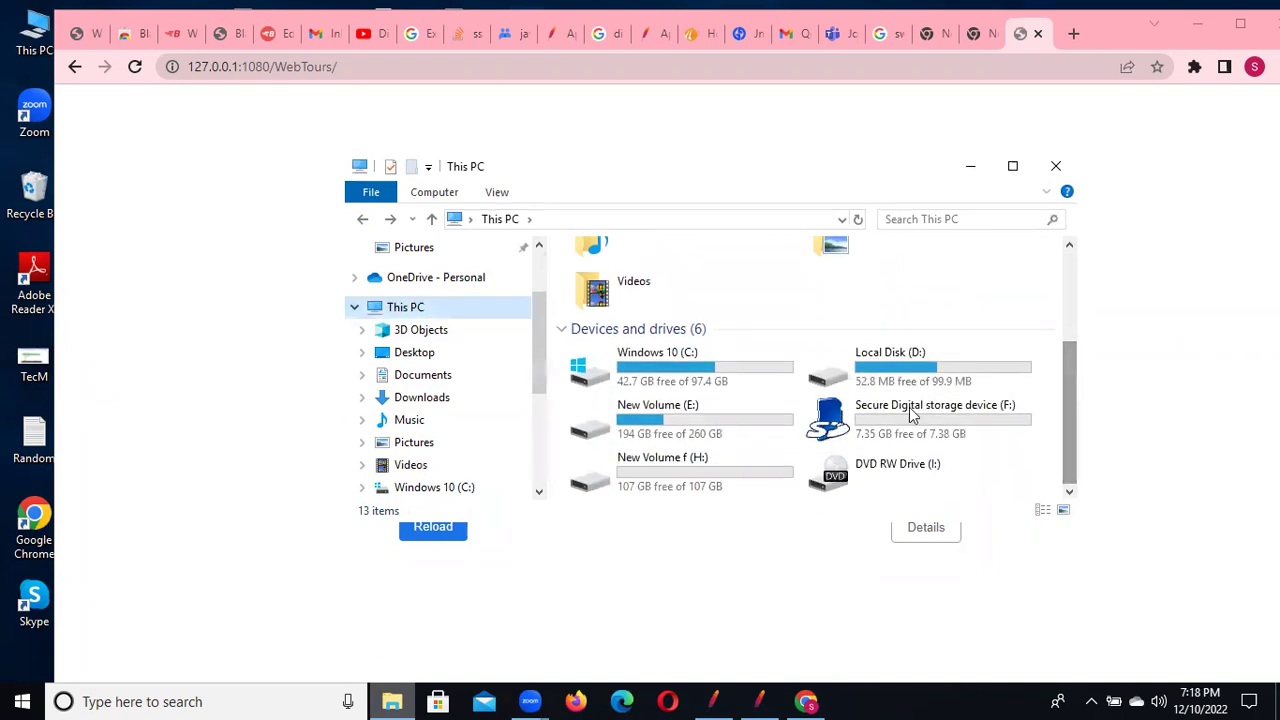
pyautogui.doubleClick(701, 414)
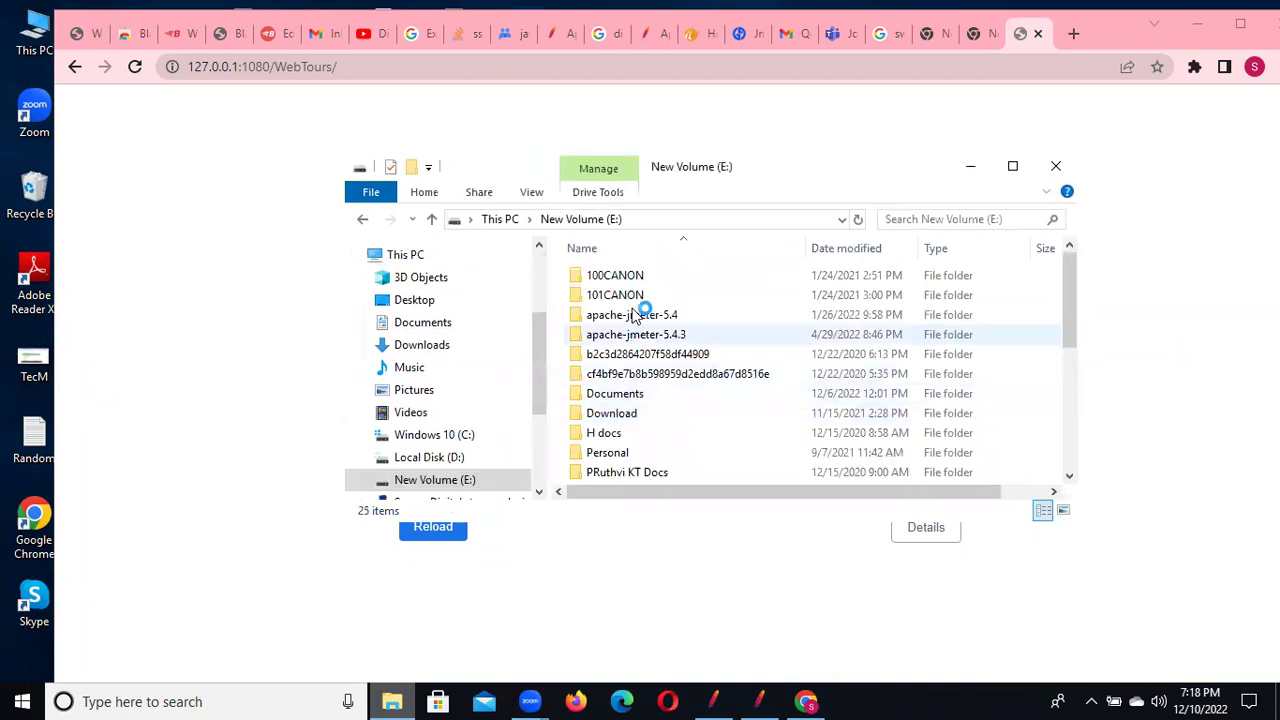
pyautogui.doubleClick(651, 400)
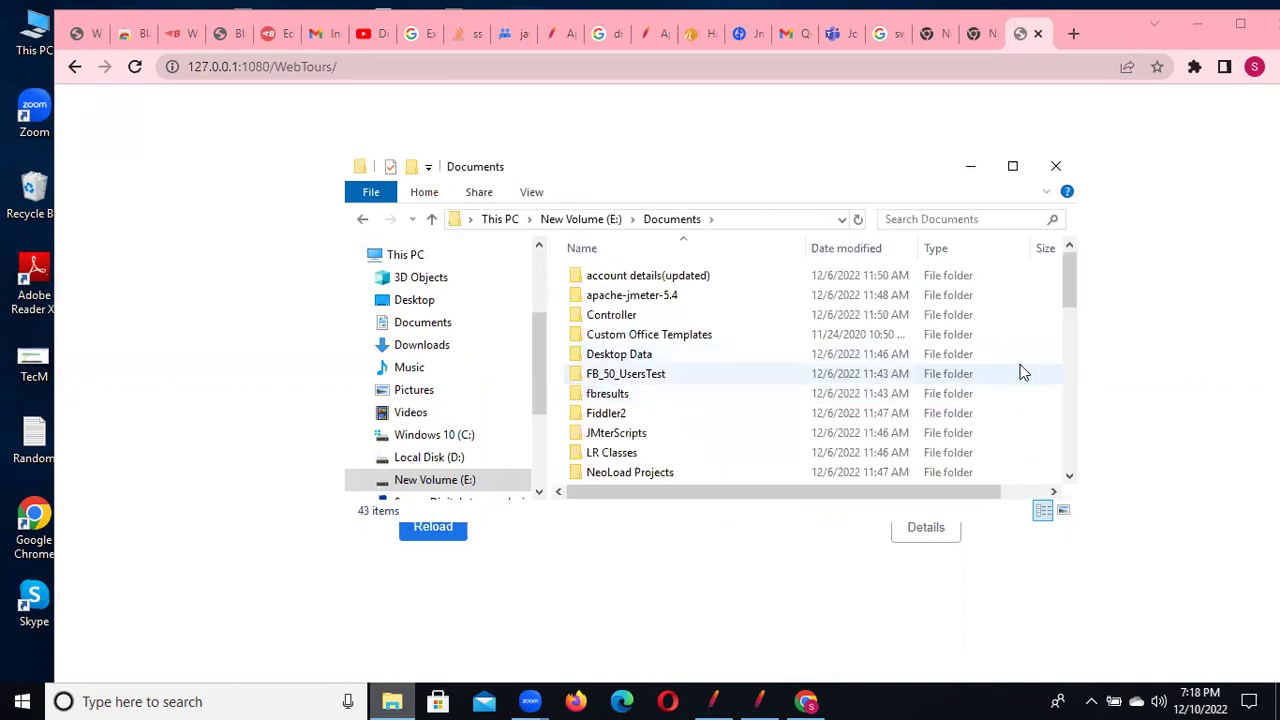
pyautogui.click(617, 358)
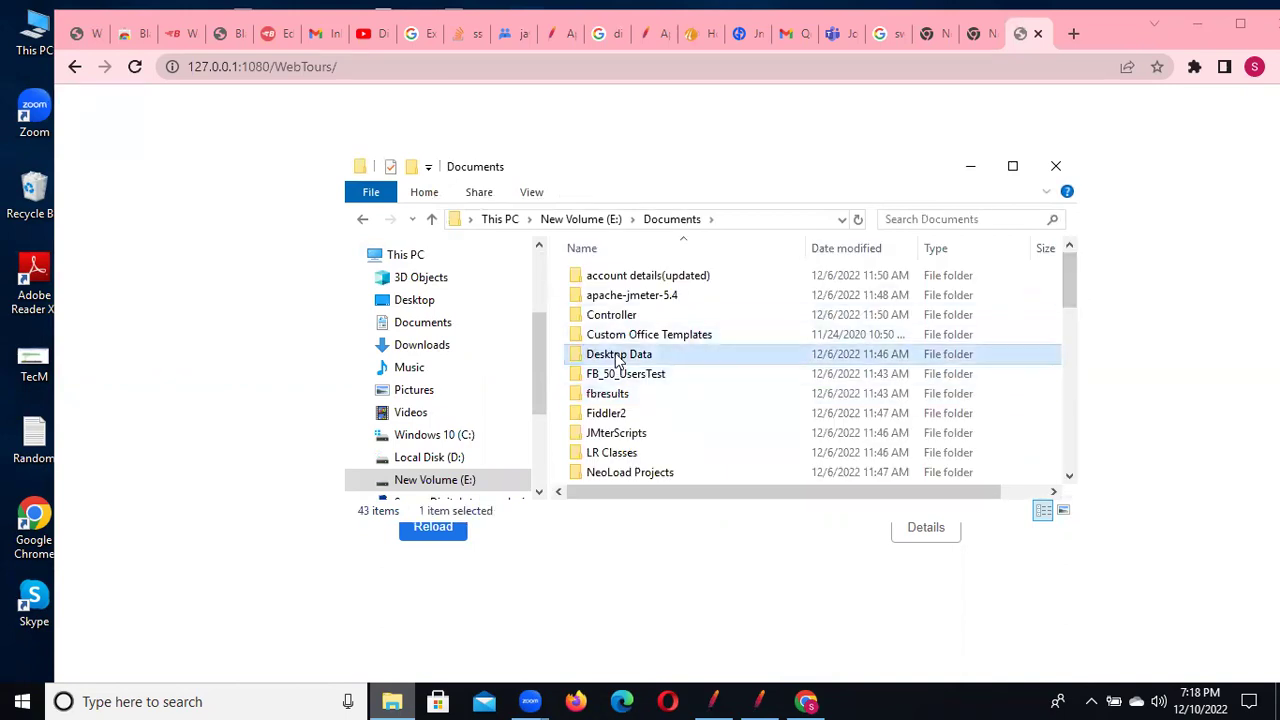
pyautogui.press('c')
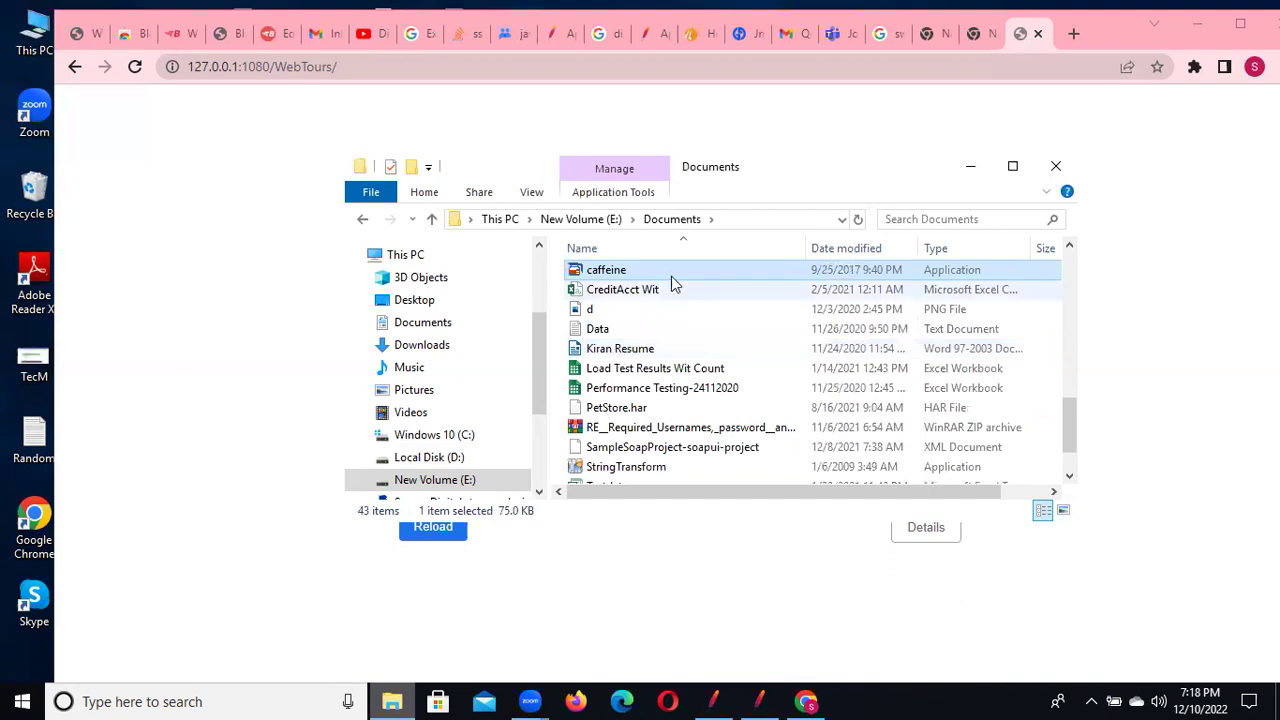
pyautogui.doubleClick(803, 268)
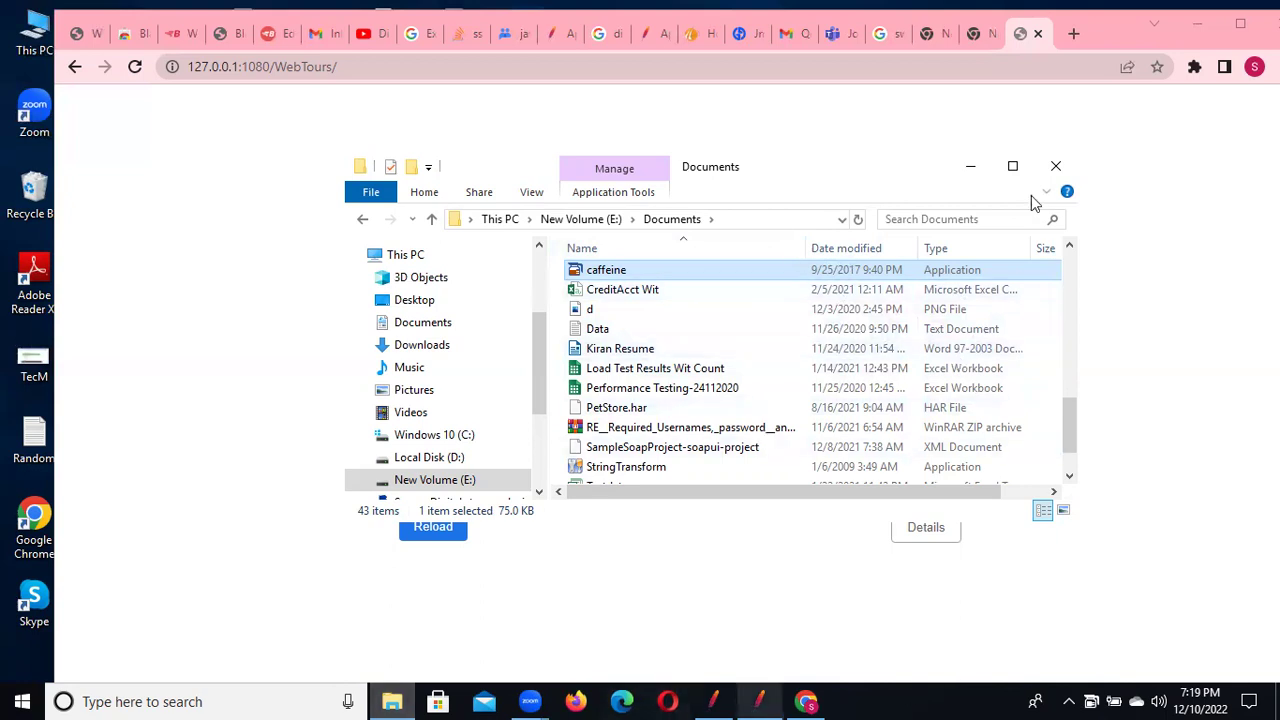
# Open the Web Tours 1.0 folder, run StartServer.bat, and minimize its console
pyautogui.click(645, 374)
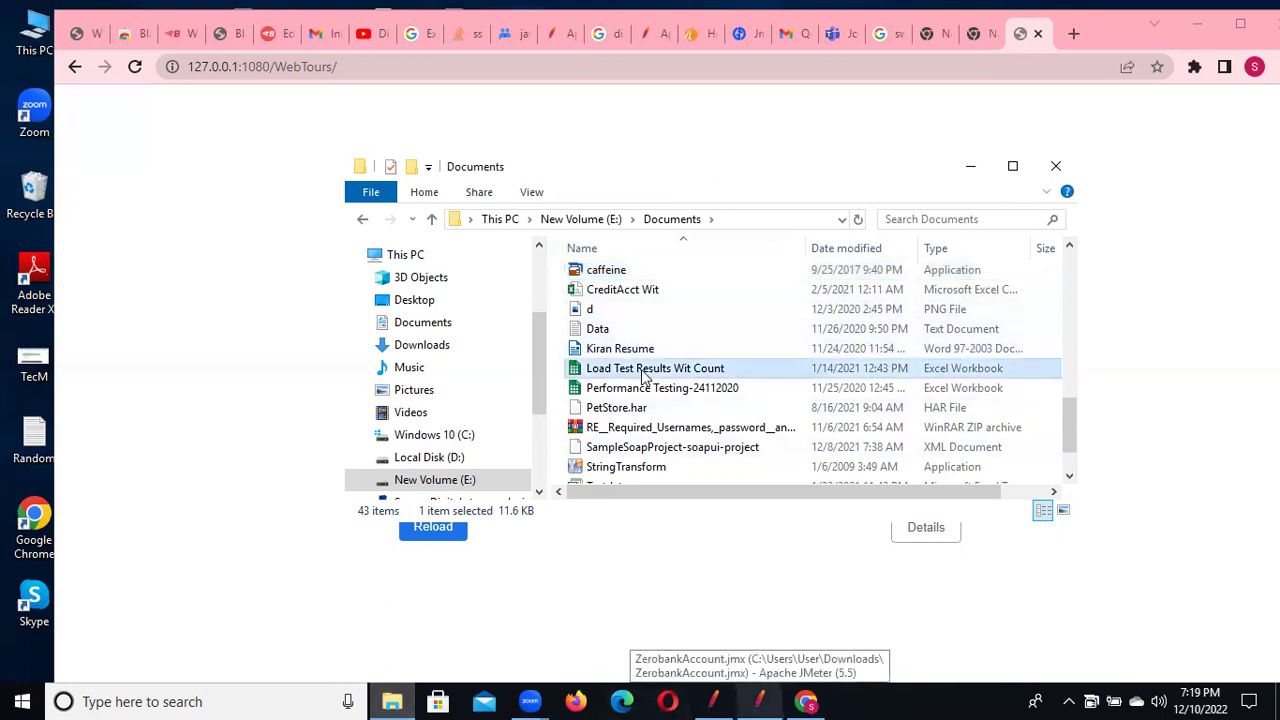
pyautogui.press('w')
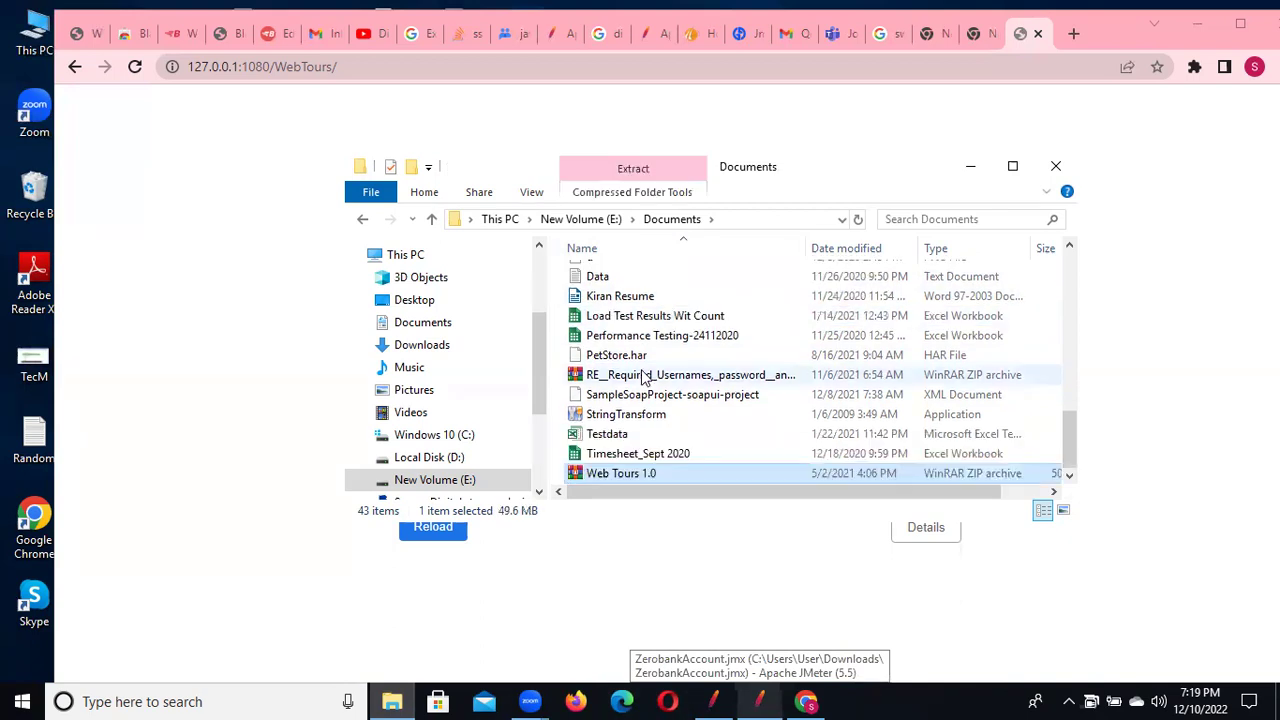
pyautogui.press('o')
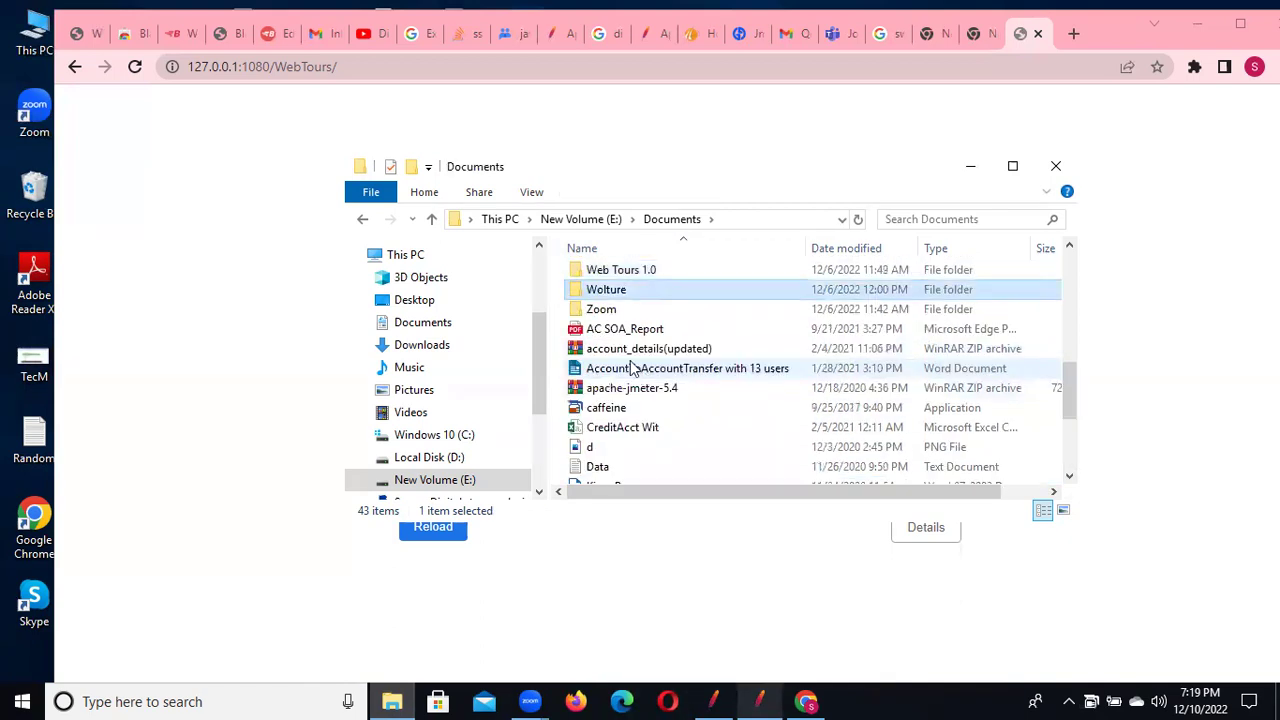
pyautogui.doubleClick(630, 271)
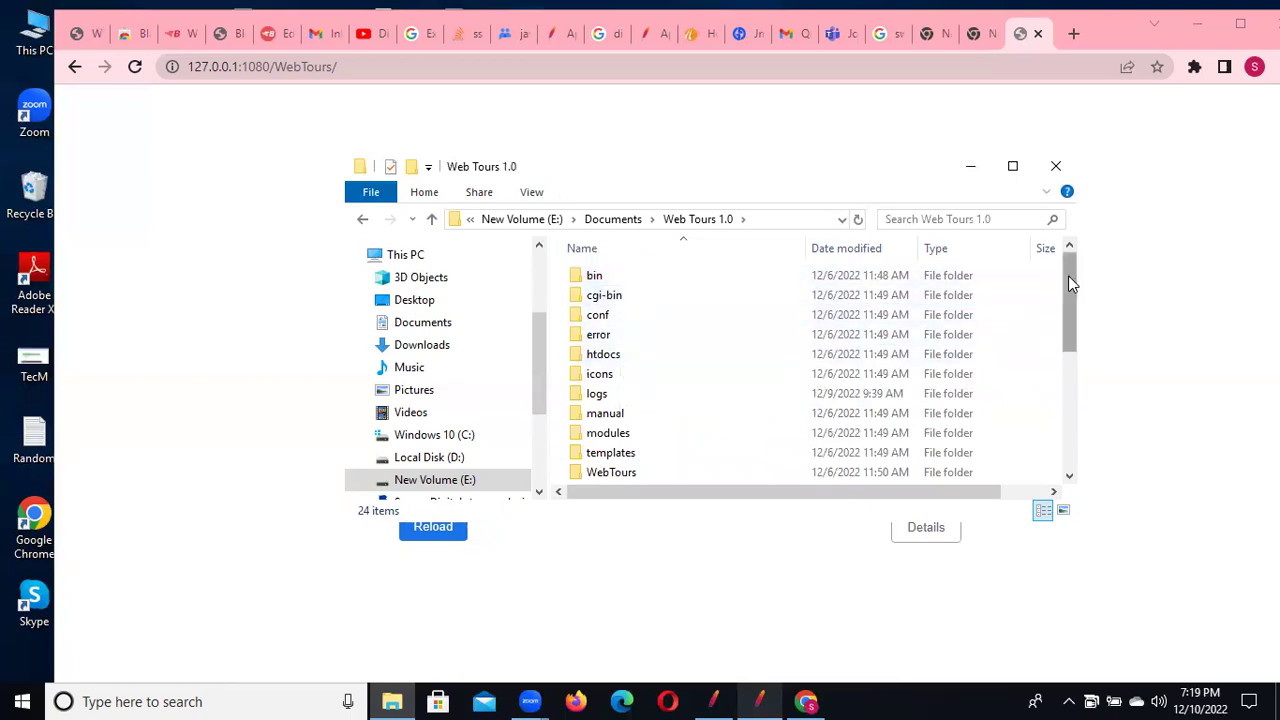
pyautogui.moveTo(1072, 309); pyautogui.dragTo(1071, 443)
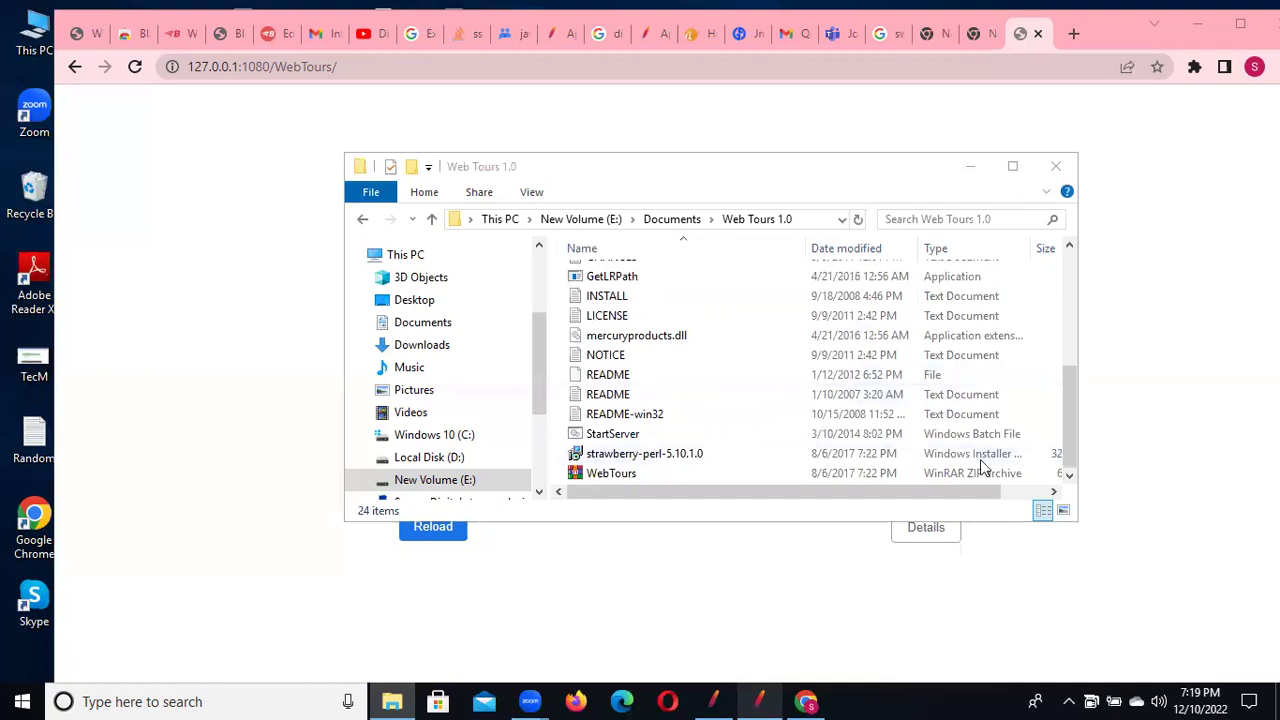
pyautogui.click(1070, 475)
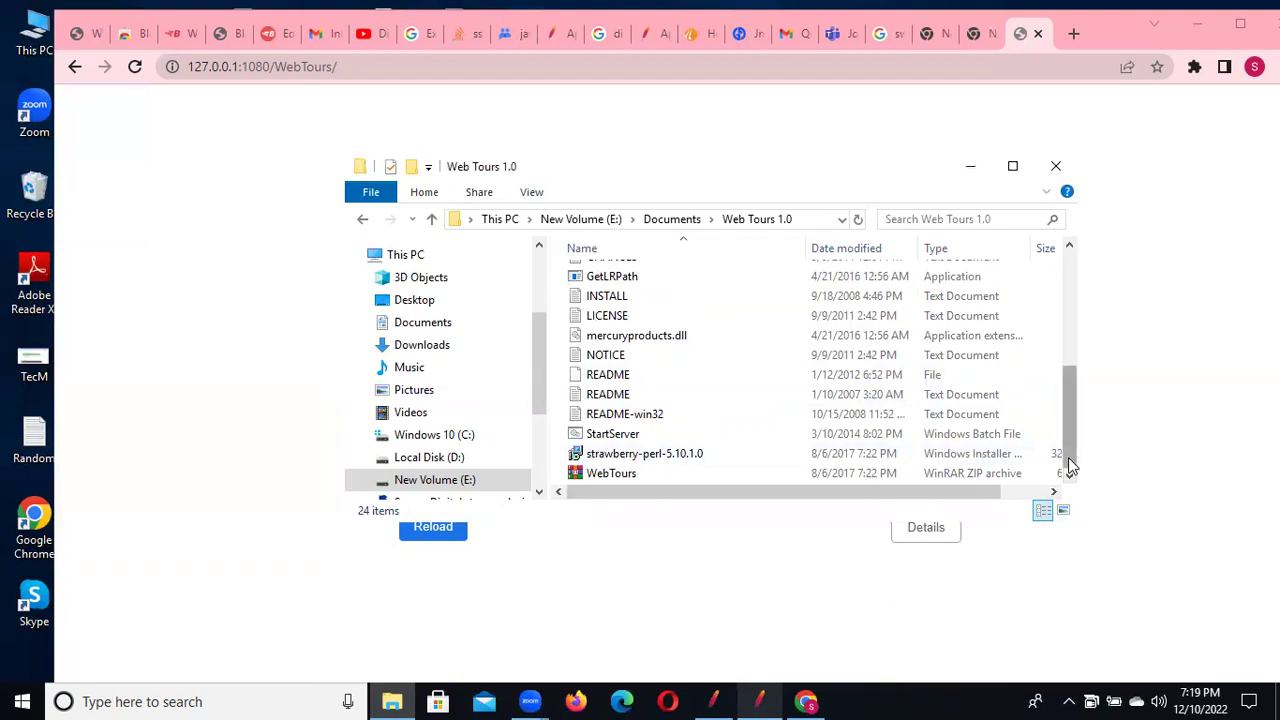
pyautogui.doubleClick(612, 434)
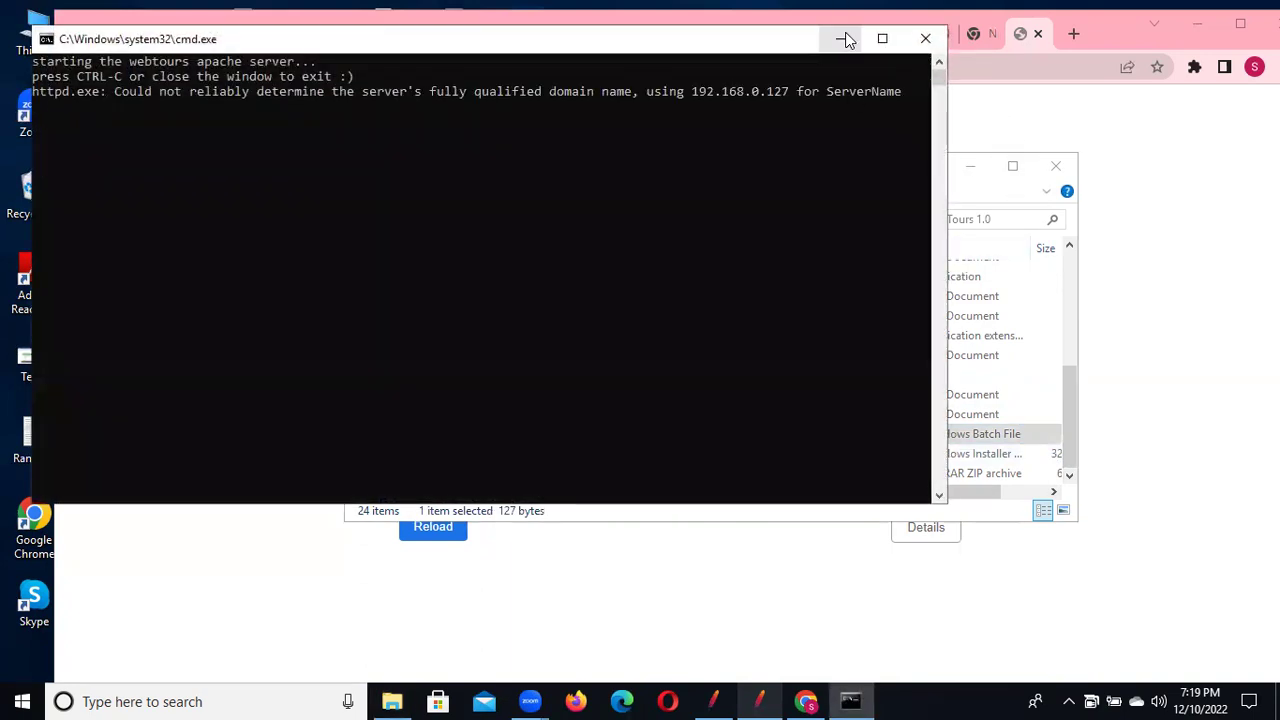
pyautogui.click(845, 39)
# Reload 127.0.0.1:1080/WebTours/ and enter the account's username and password on the login form
pyautogui.click(970, 166)
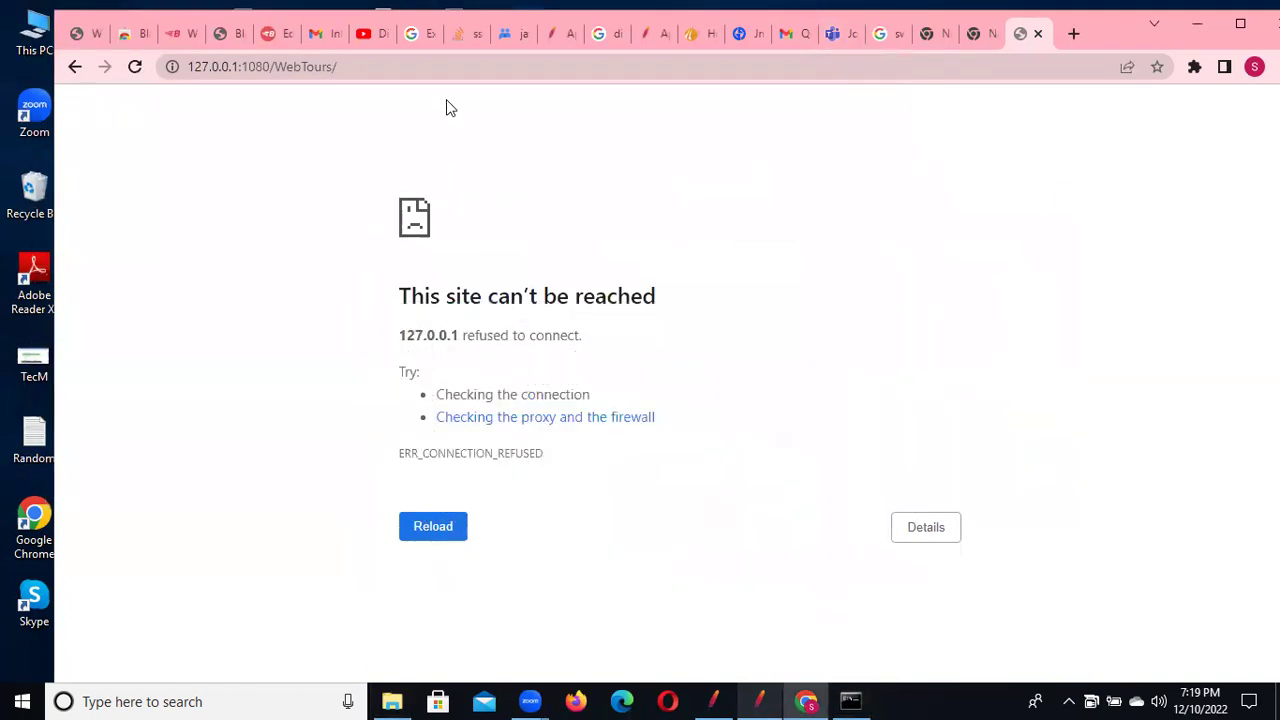
pyautogui.click(135, 66)
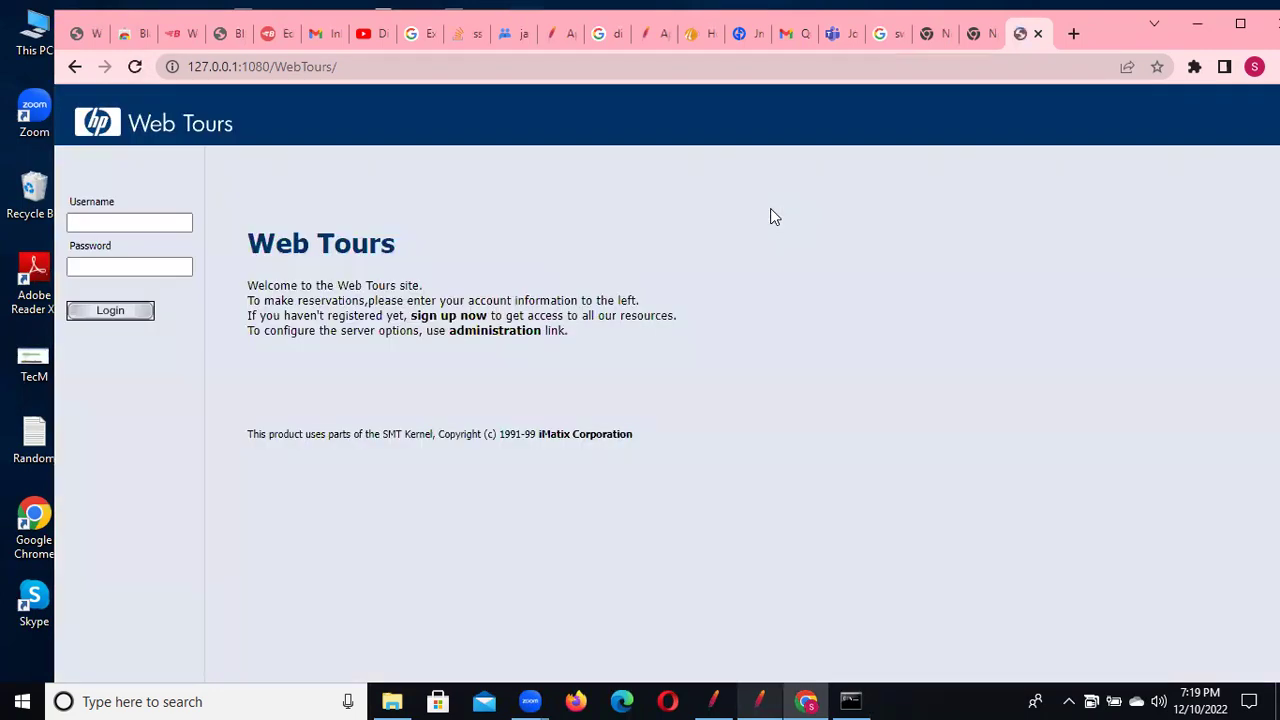
pyautogui.click(146, 220)
pyautogui.click(146, 222)
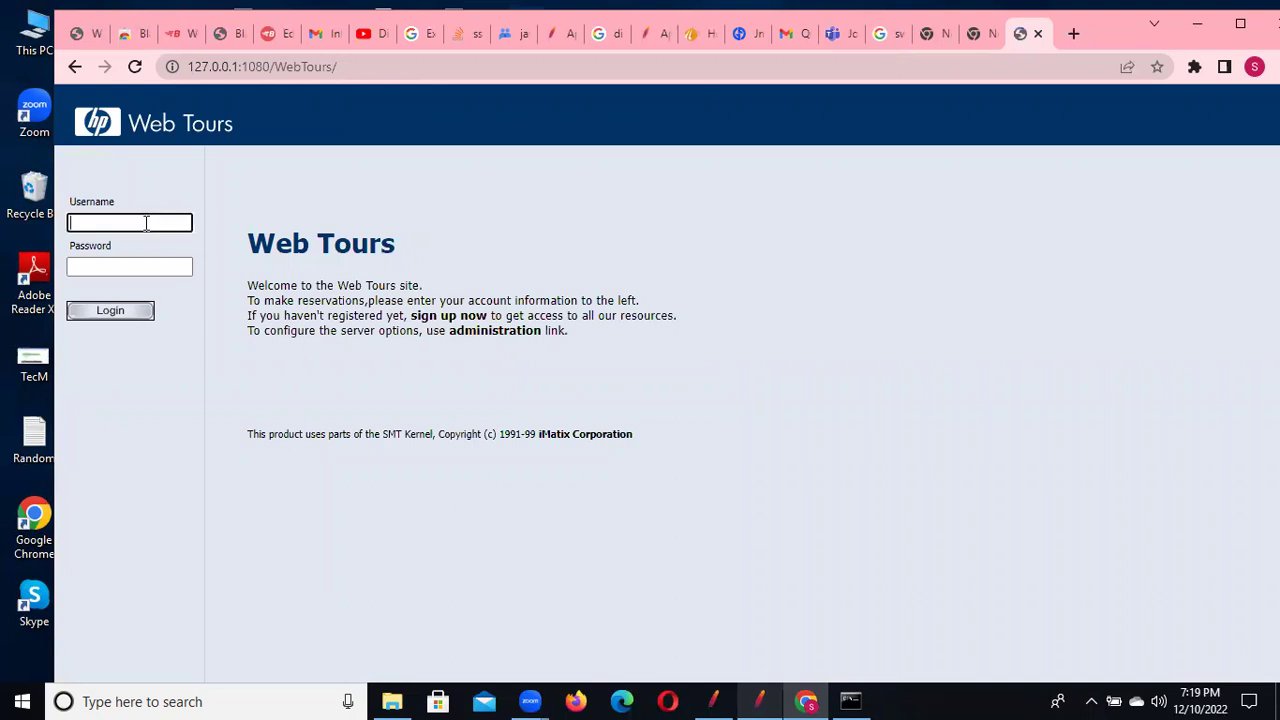
pyautogui.write('jojo')
pyautogui.press('Tab')
pyautogui.write('bean')
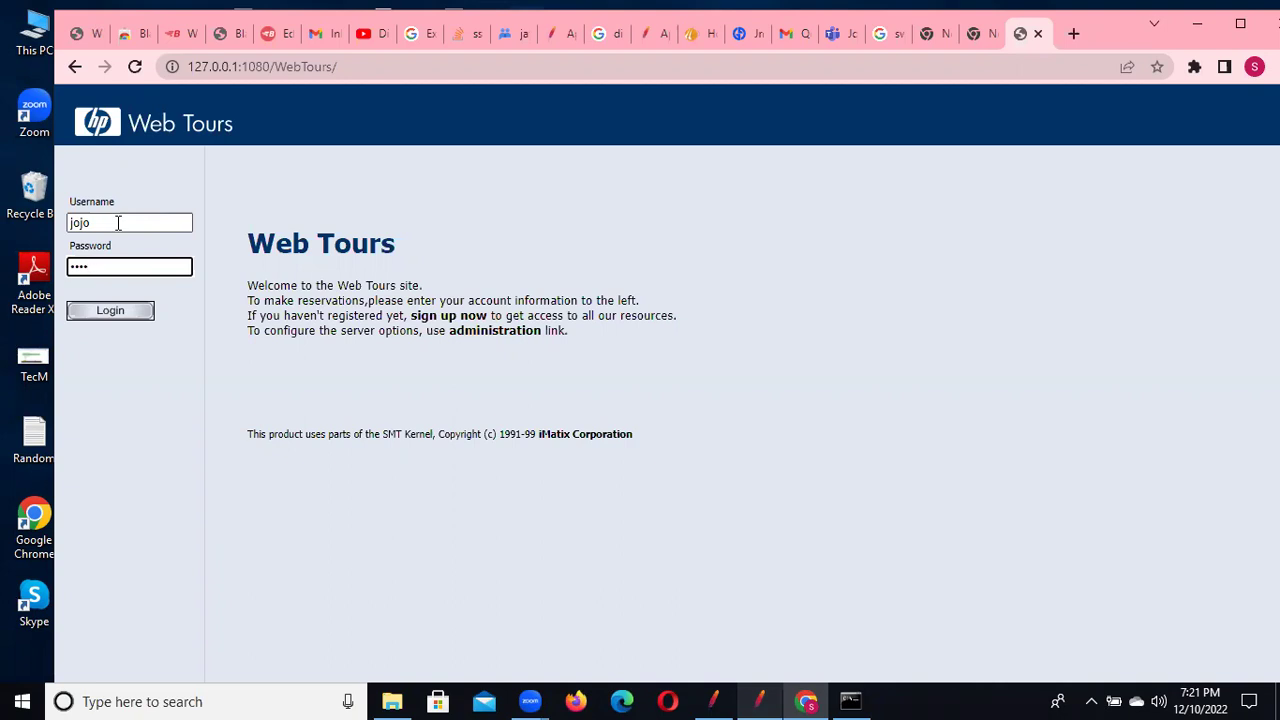
# Log in to Web Tours and open the Find Flight page
pyautogui.click(118, 223)
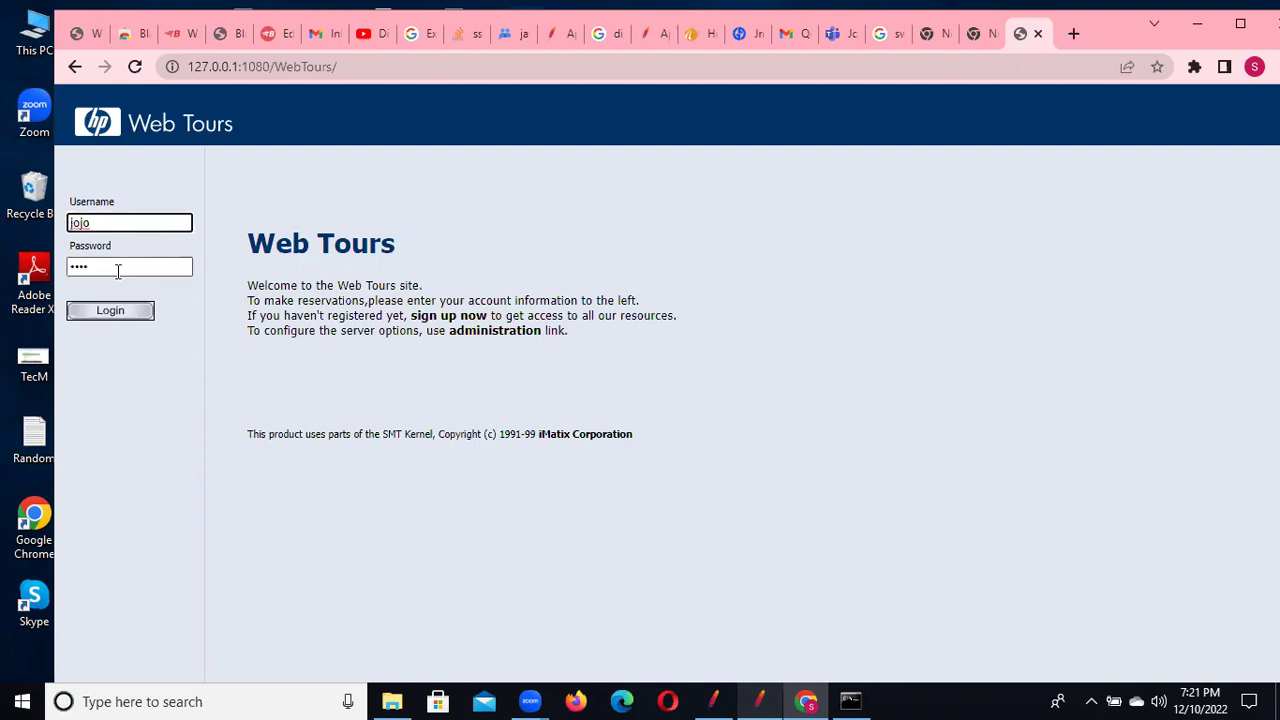
pyautogui.click(110, 312)
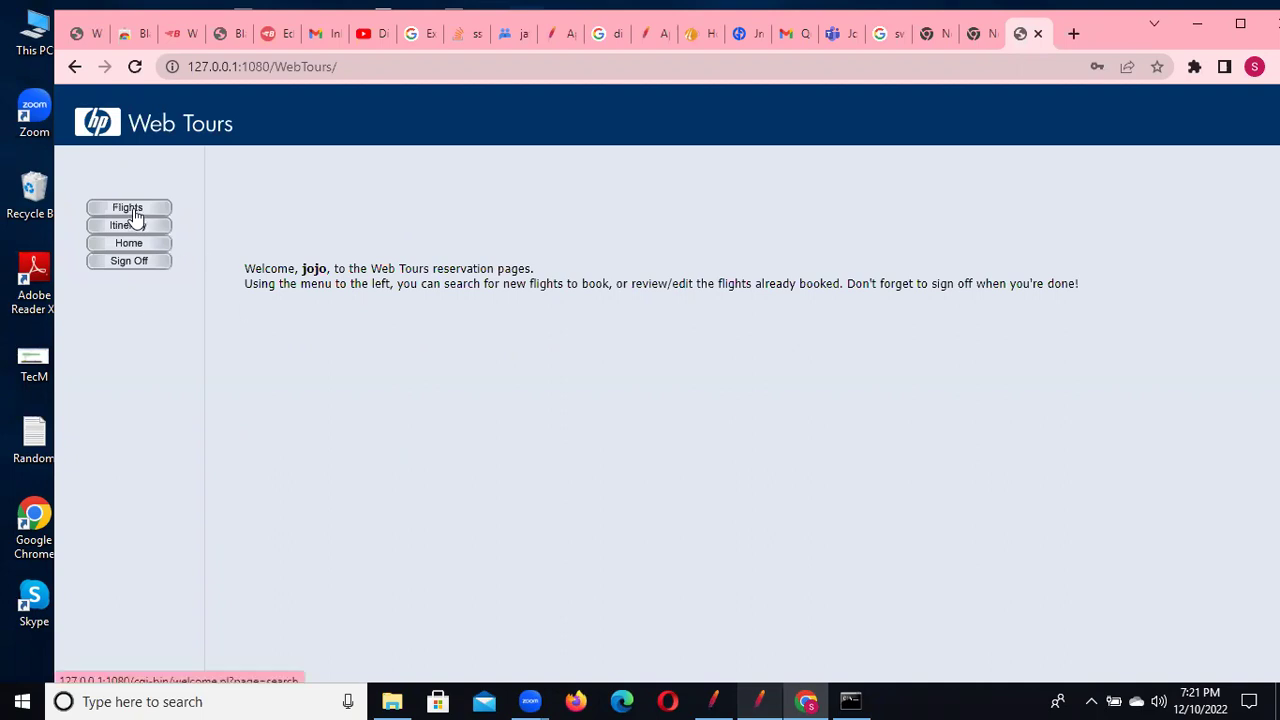
pyautogui.click(135, 215)
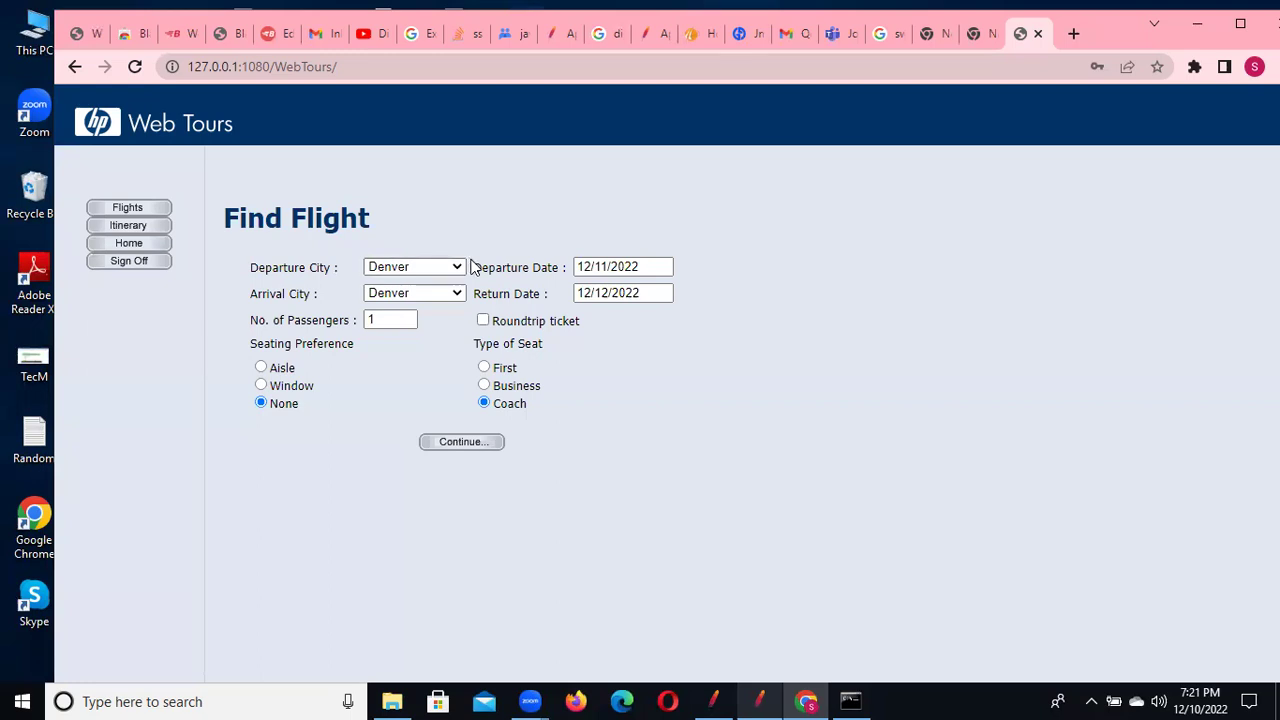
# Choose Paris for departure and San Francisco for arrival, replacing an initial London–Los Angeles pick
pyautogui.click(459, 270)
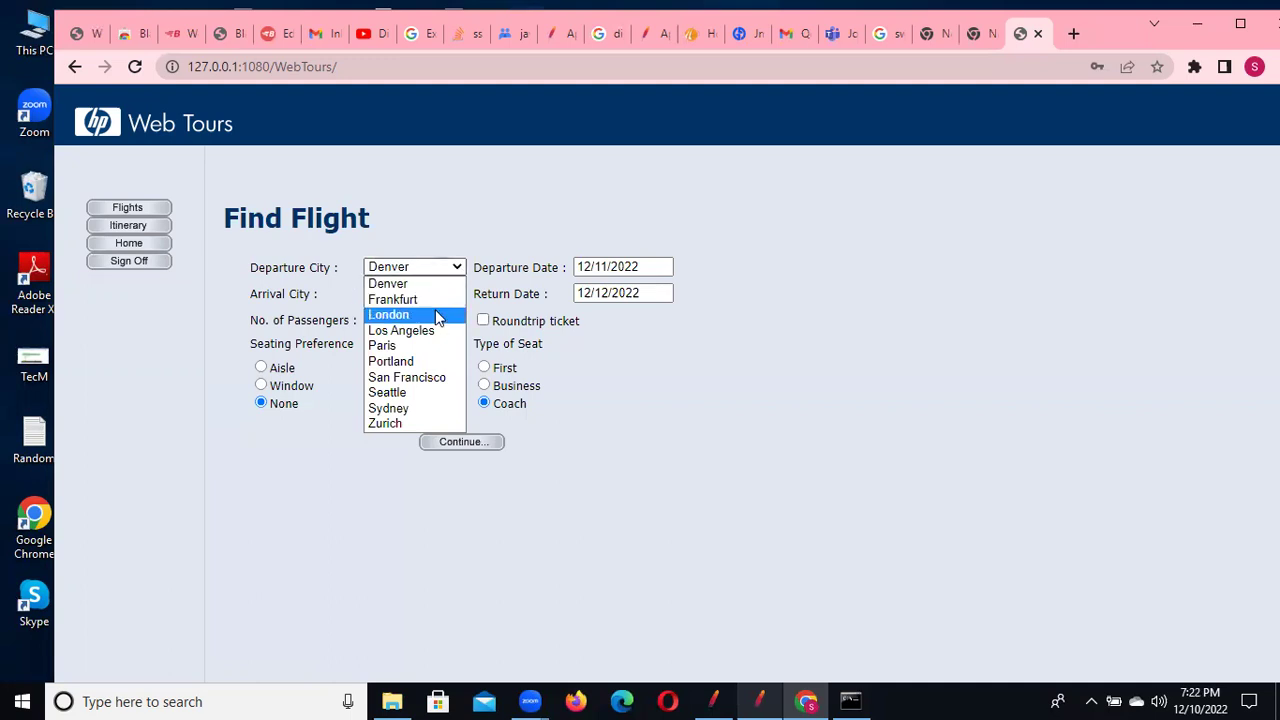
pyautogui.click(437, 316)
pyautogui.click(435, 298)
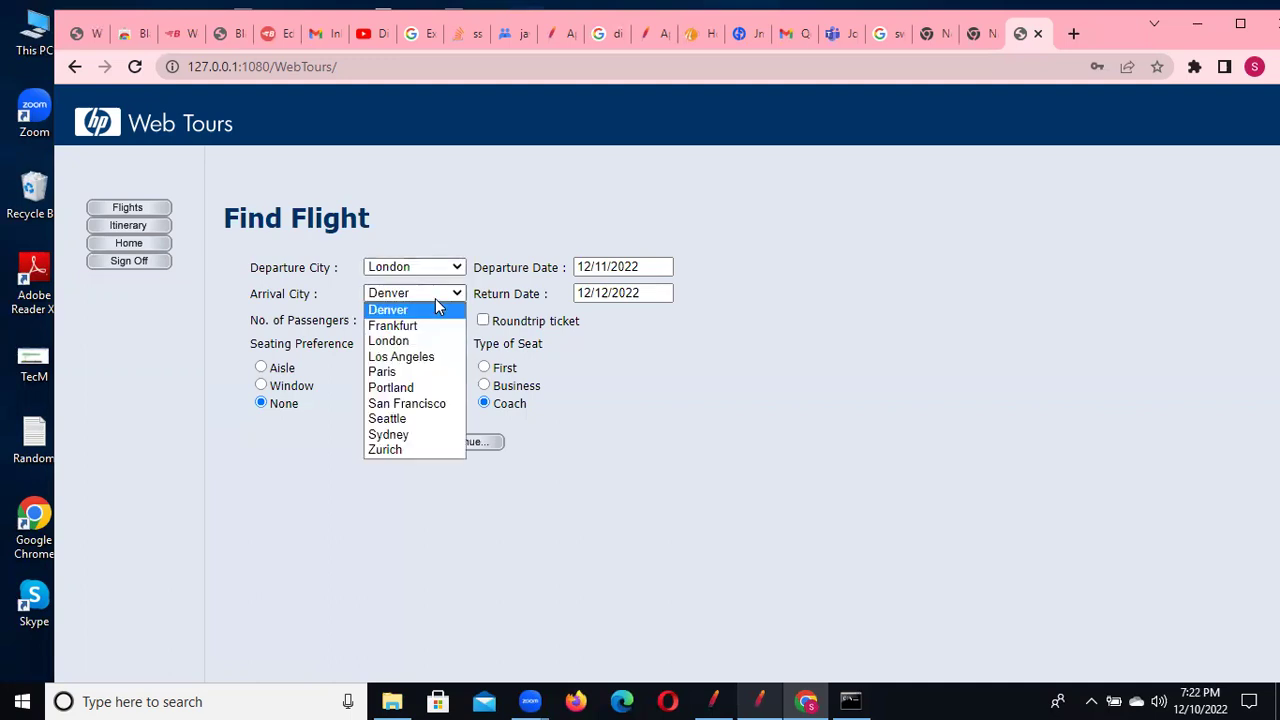
pyautogui.click(420, 358)
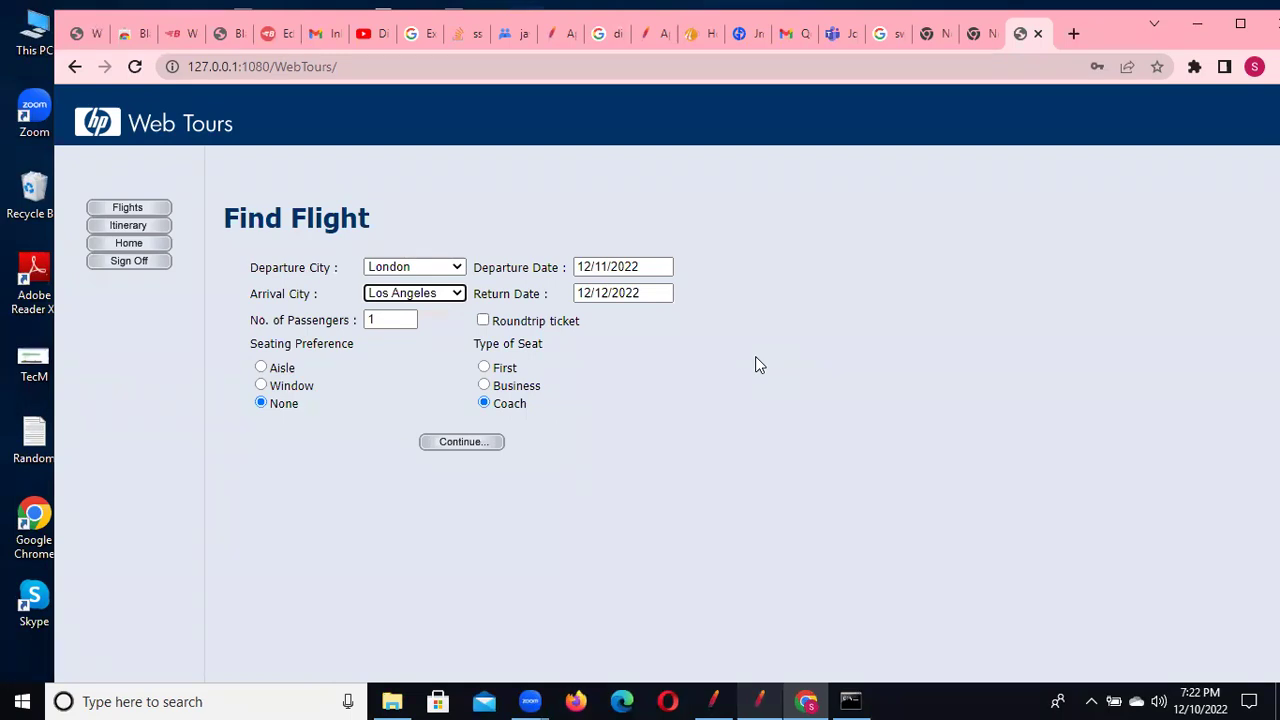
pyautogui.click(437, 275)
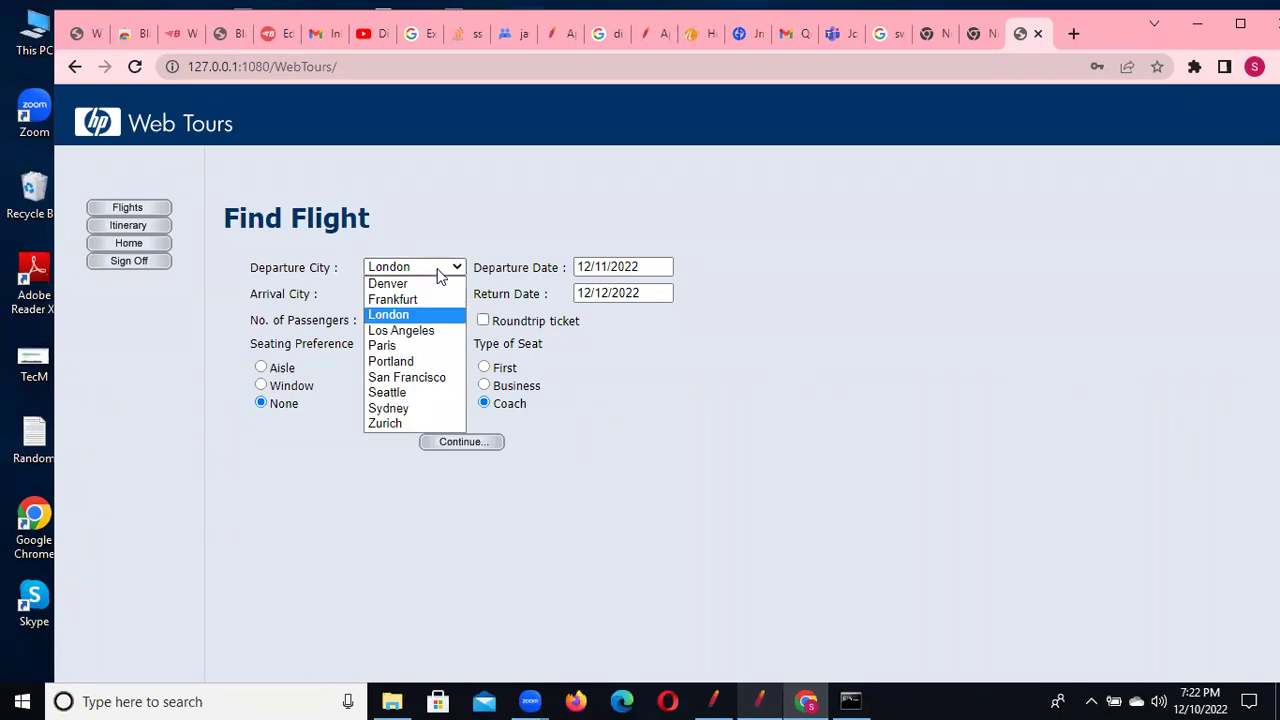
pyautogui.click(427, 346)
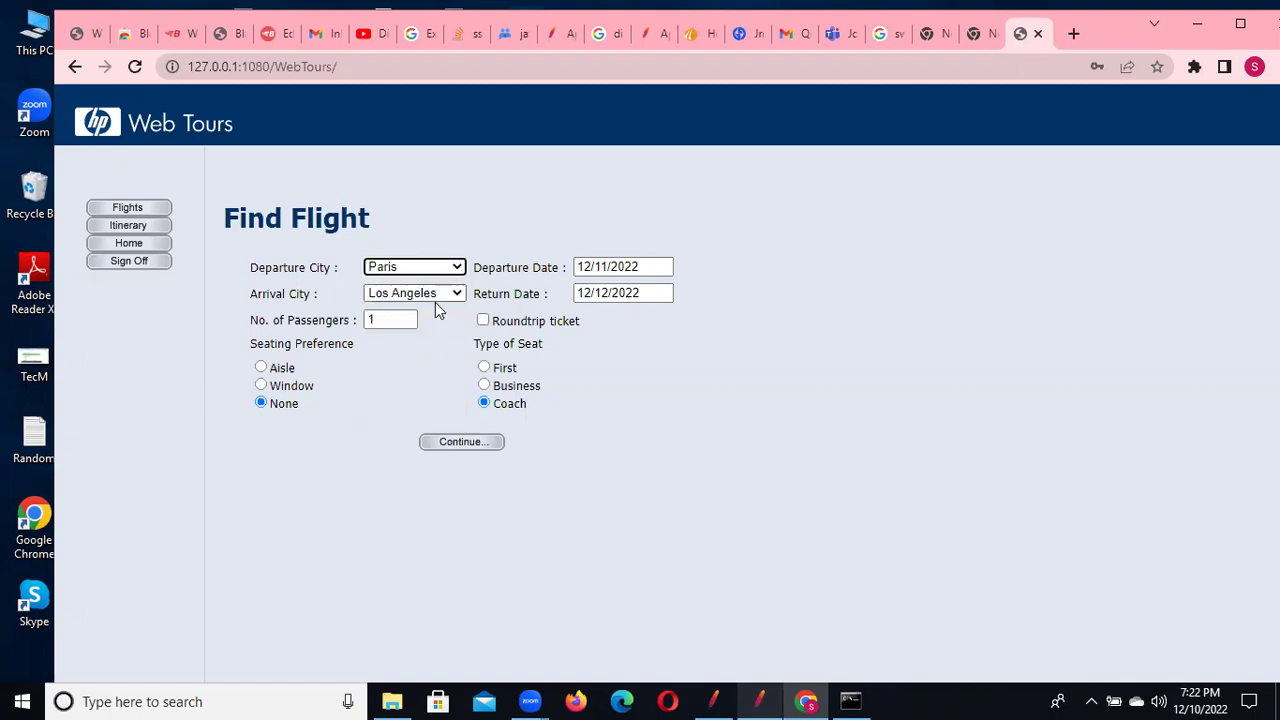
pyautogui.click(437, 300)
pyautogui.click(427, 405)
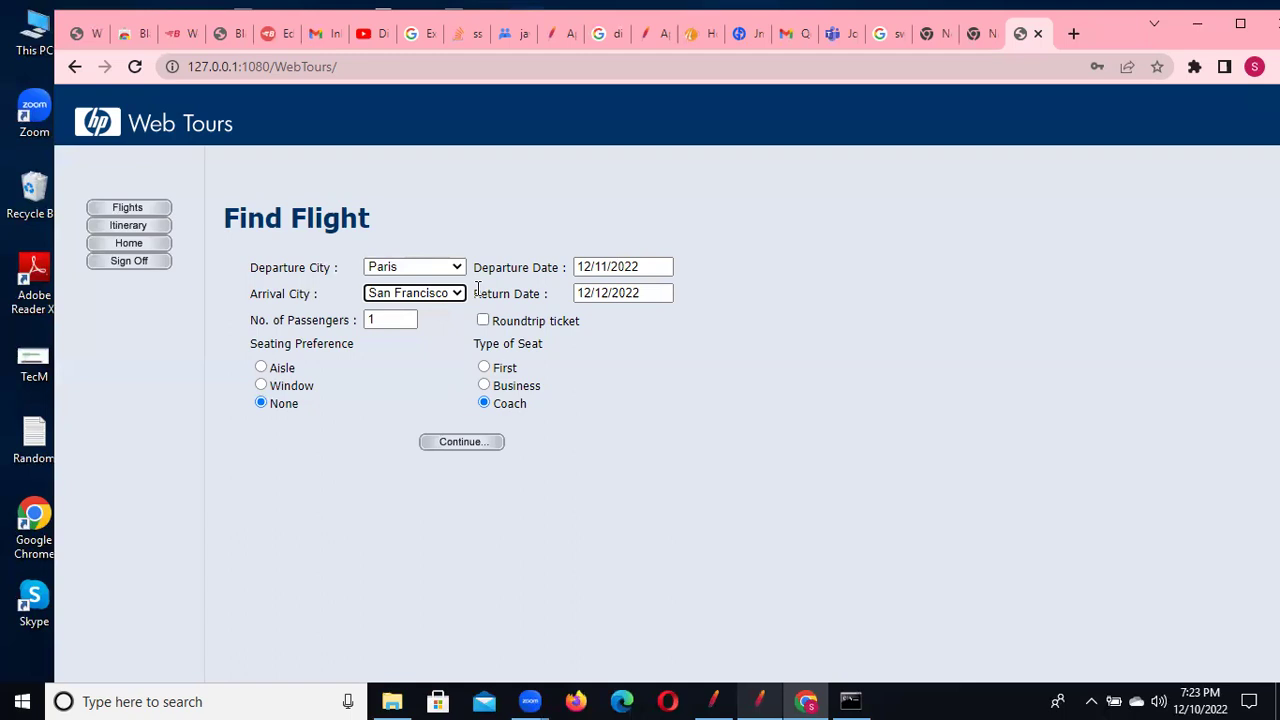
# Set departure 12/16/2022, return 12/18/2022, and change passengers from 1 to 2
pyautogui.click(620, 266)
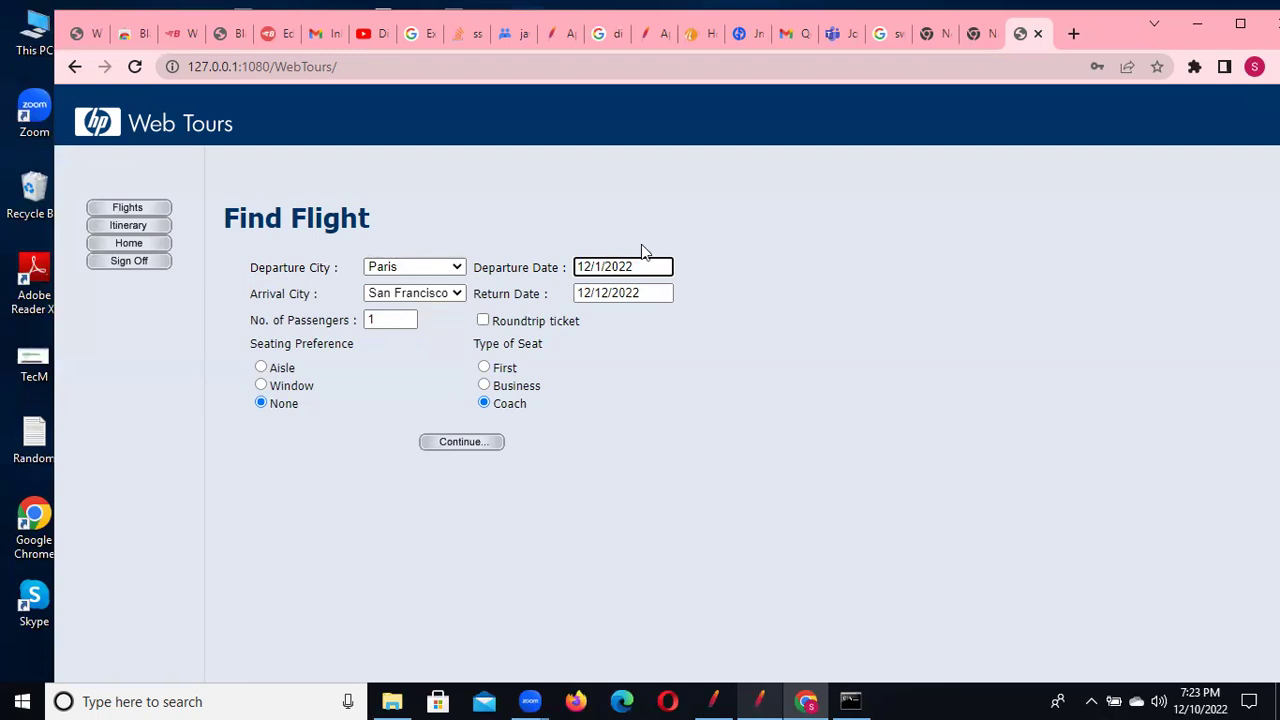
pyautogui.click(607, 291)
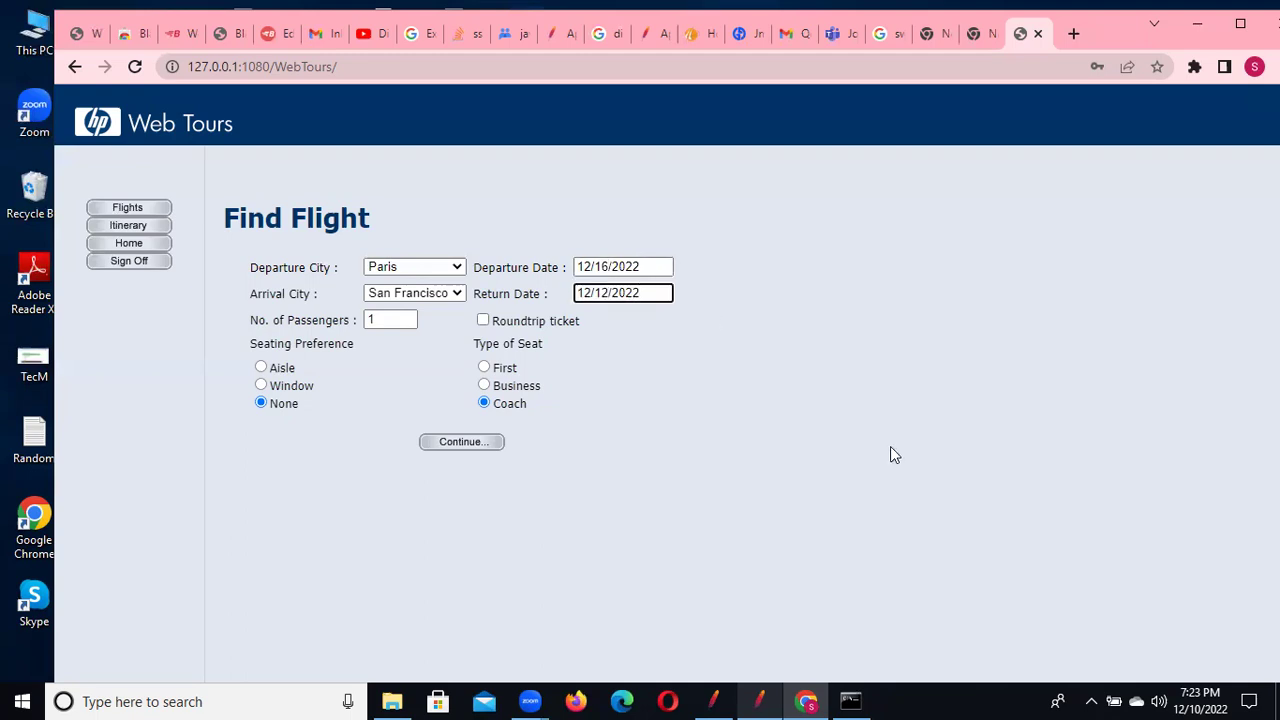
pyautogui.press('BackSpace')
pyautogui.press('BackSpace')
pyautogui.write('8')
pyautogui.click(385, 321)
pyautogui.press('BackSpace')
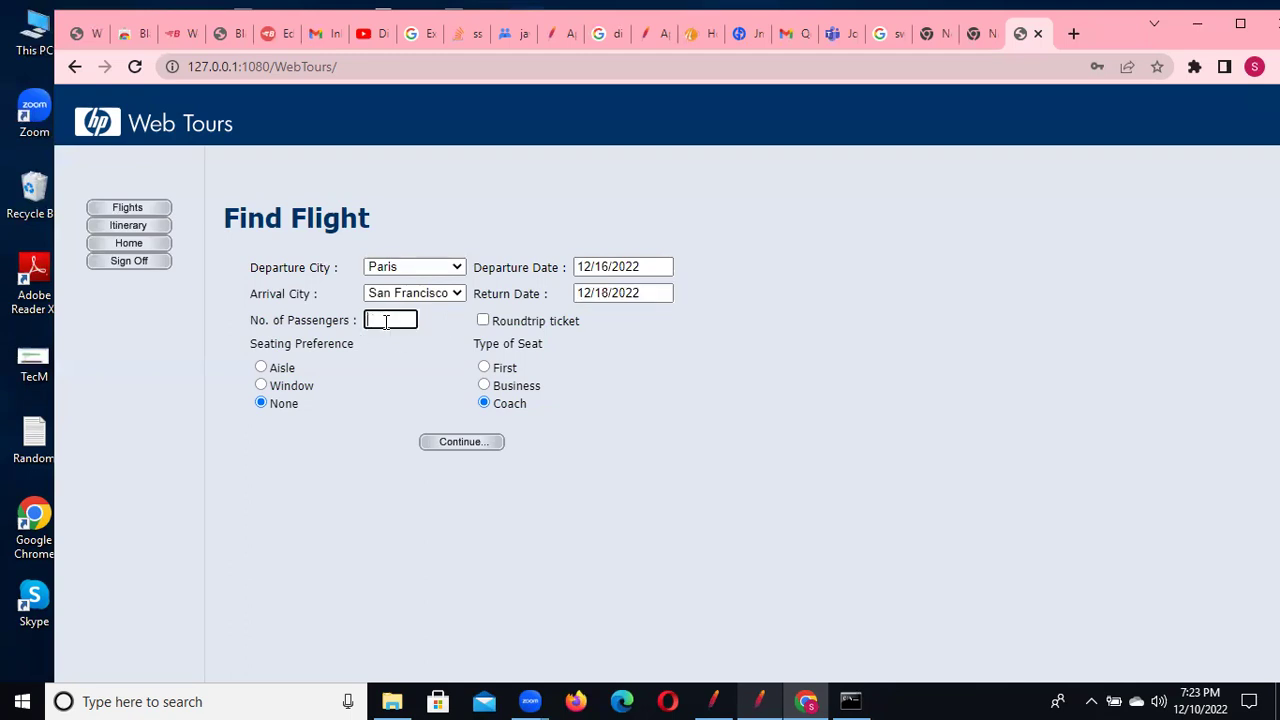
pyautogui.write('3')
pyautogui.press('BackSpace')
pyautogui.write('2')
# Choose Window seating with Coach seat type and list the Paris–San Francisco flights for 12/16/2022
pyautogui.click(264, 387)
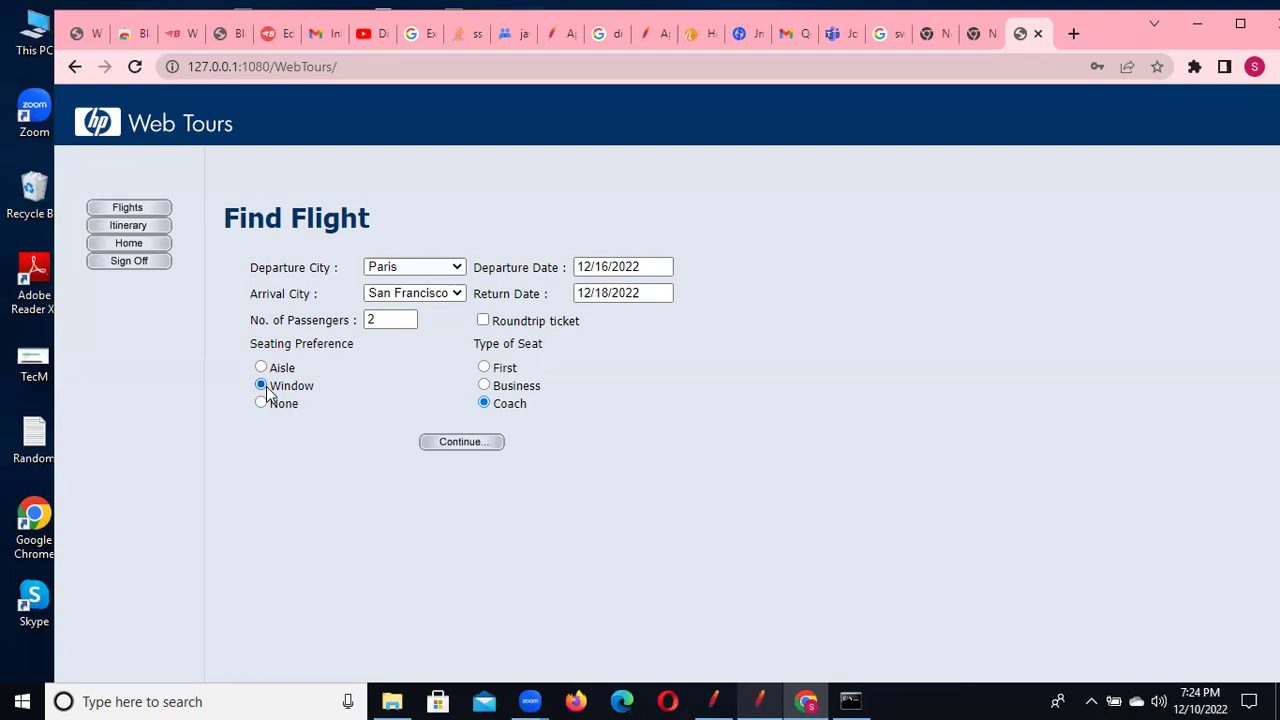
pyautogui.click(489, 372)
pyautogui.click(485, 388)
pyautogui.click(485, 404)
pyautogui.click(460, 444)
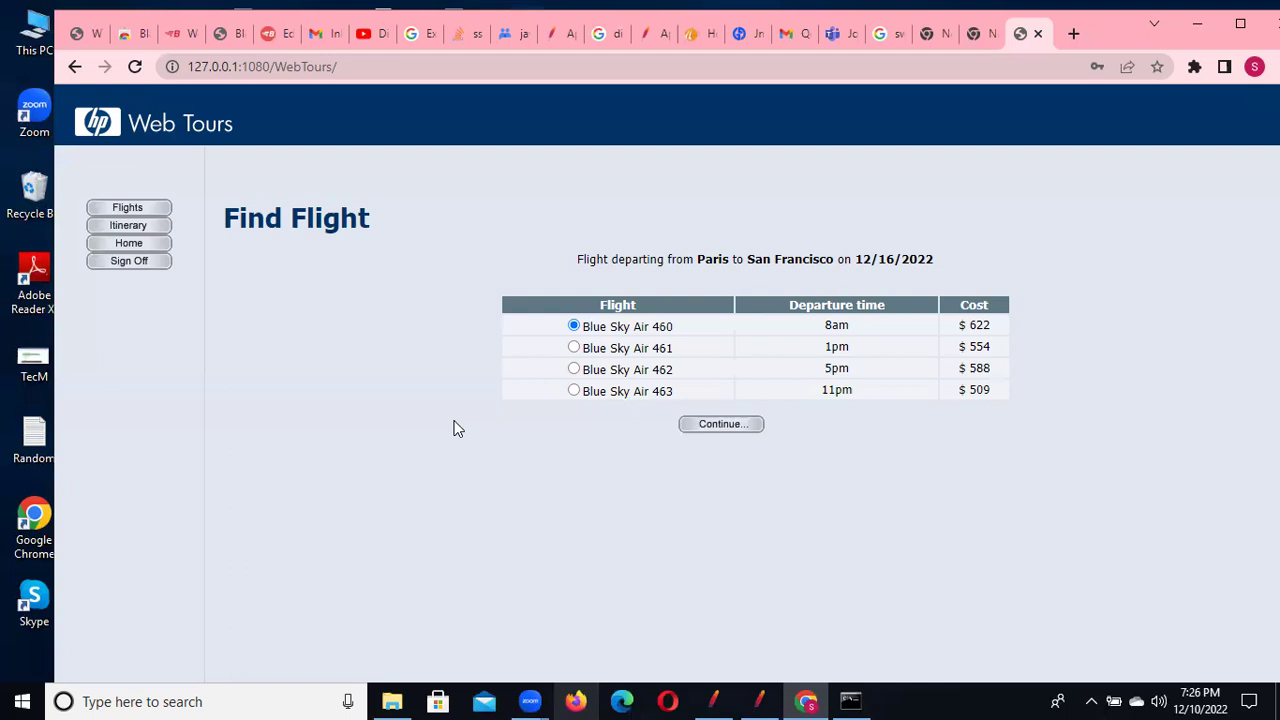
# Continue with the 8am Blue Sky Air flight 460 to the Payment Details page
pyautogui.click(720, 425)
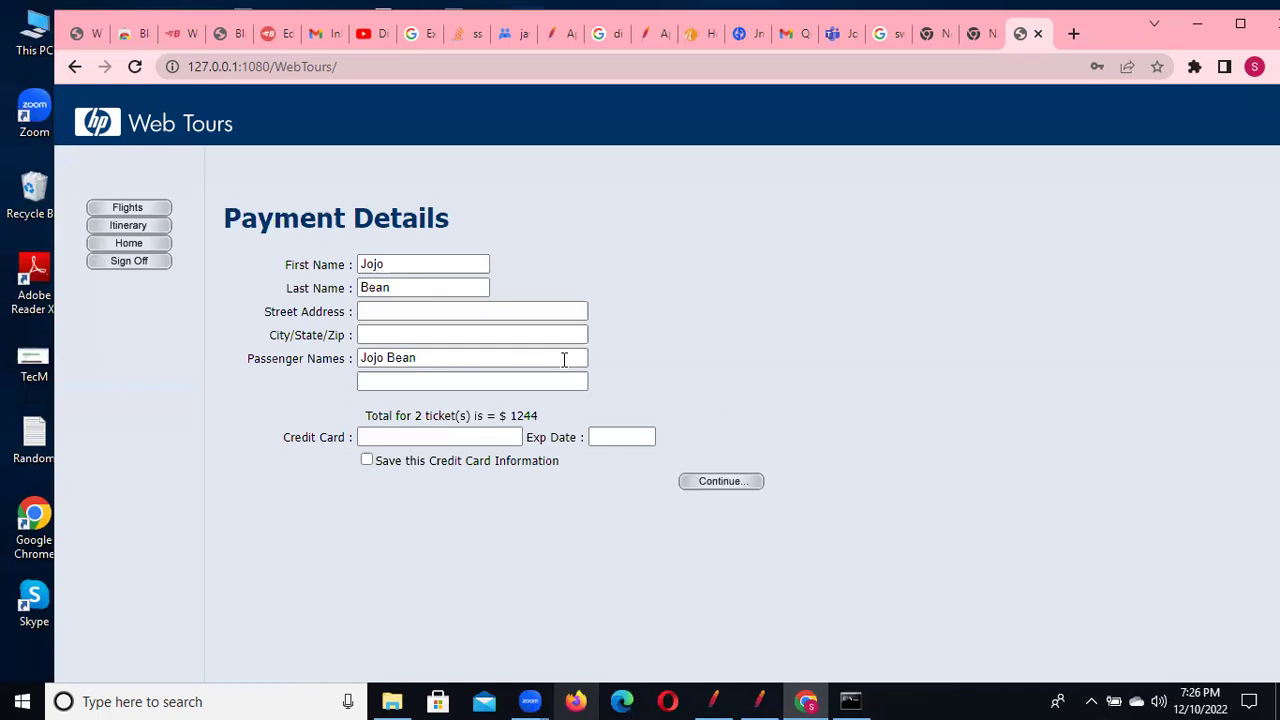
# Fill in the street address, city/state/zip, credit card number and the 01/23 expiry date
pyautogui.click(408, 316)
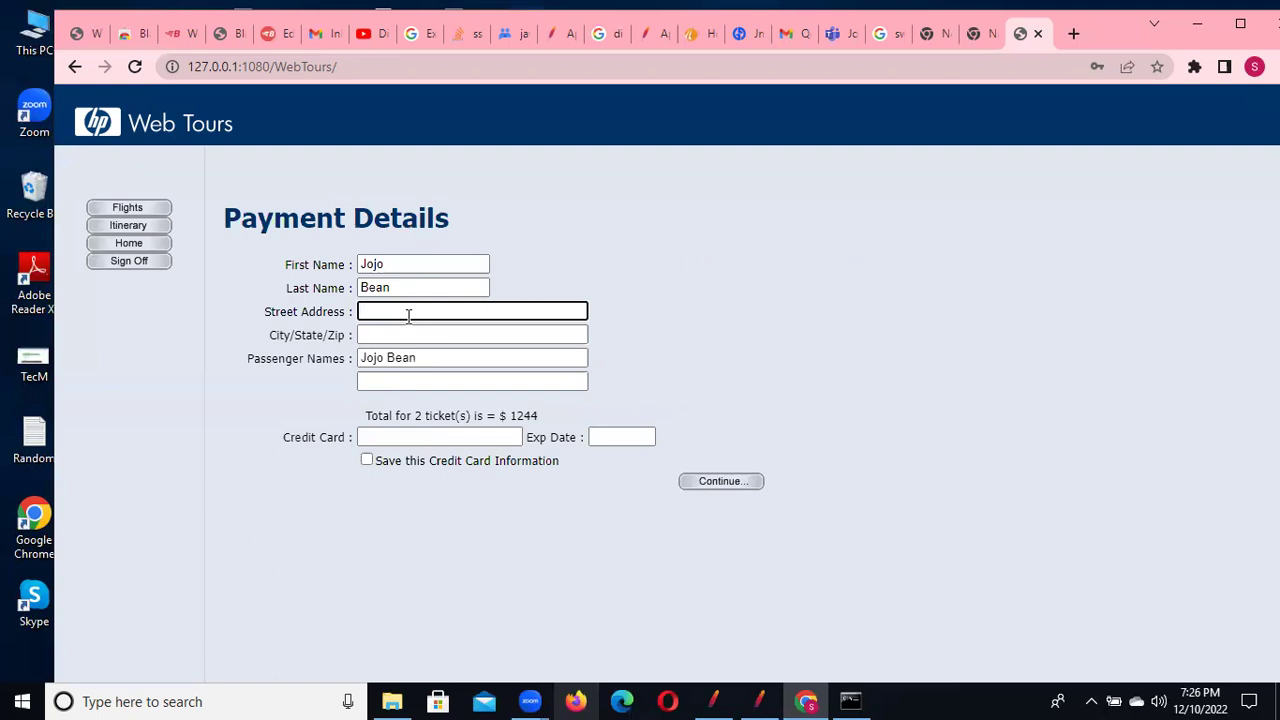
pyautogui.write('KPHB')
pyautogui.click(371, 333)
pyautogui.write('HYDERAB')
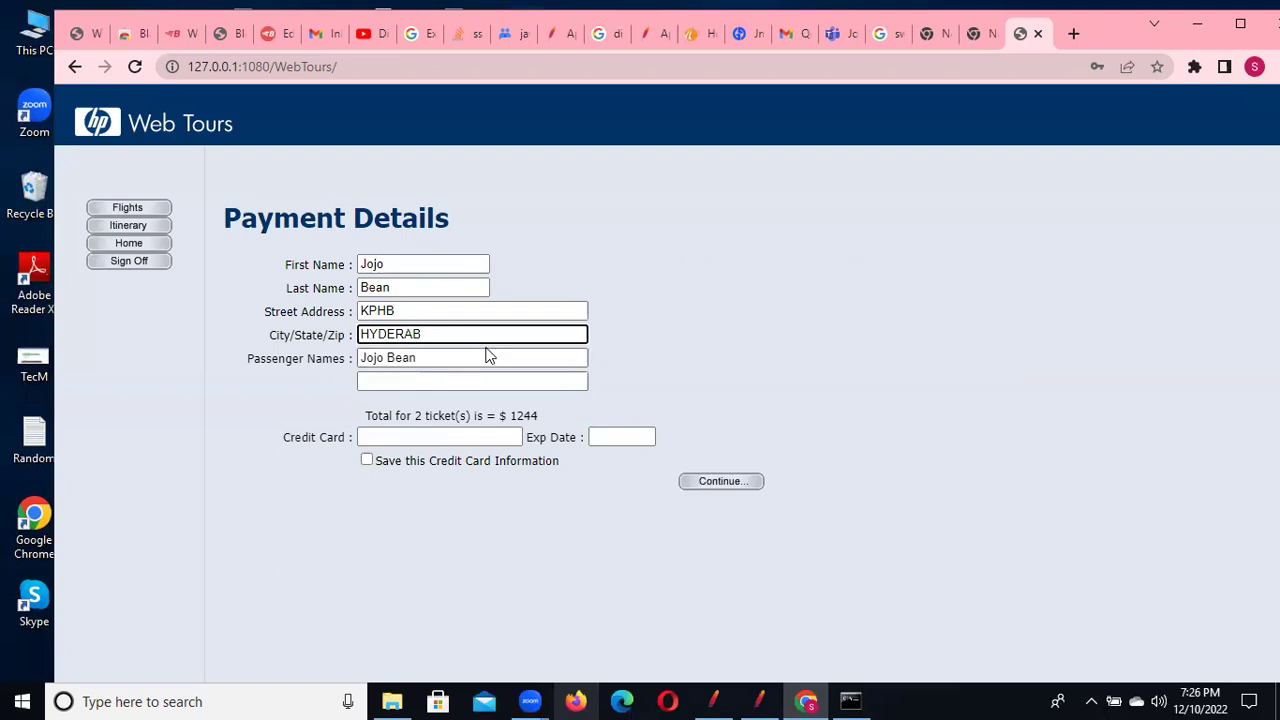
pyautogui.write('AD')
pyautogui.click(403, 433)
pyautogui.write('12345')
pyautogui.click(612, 438)
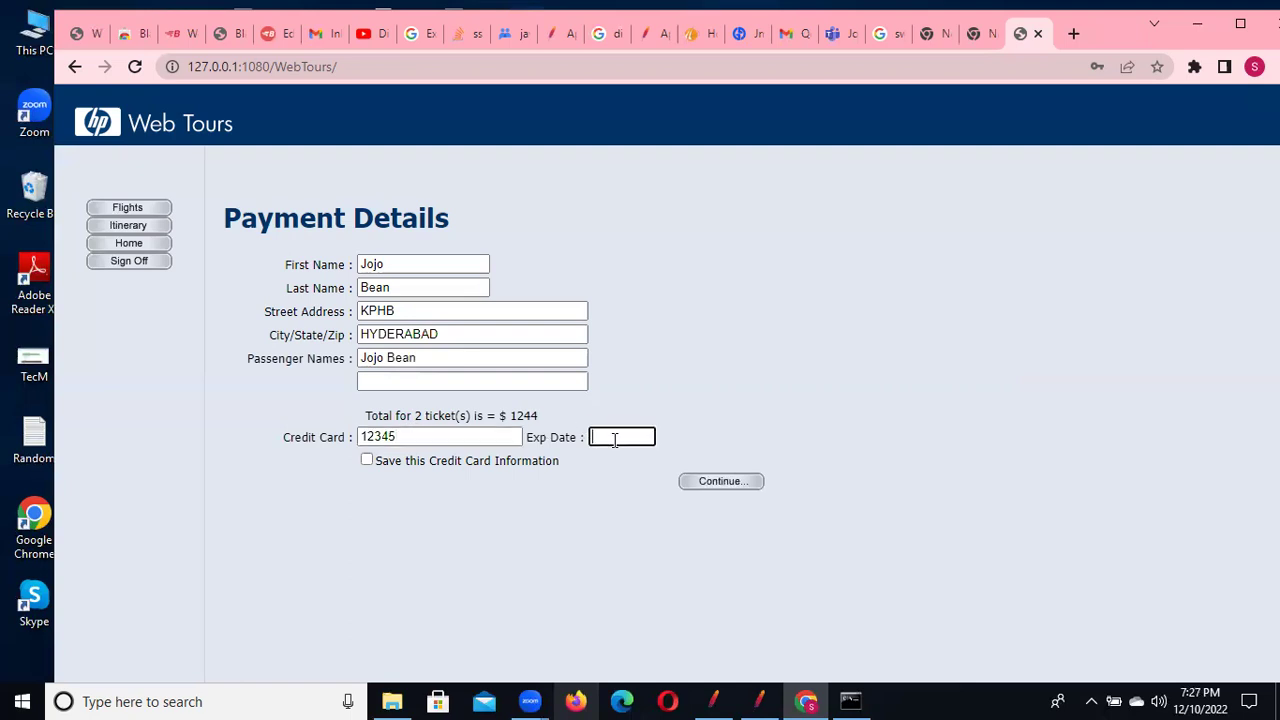
pyautogui.write('01/23')
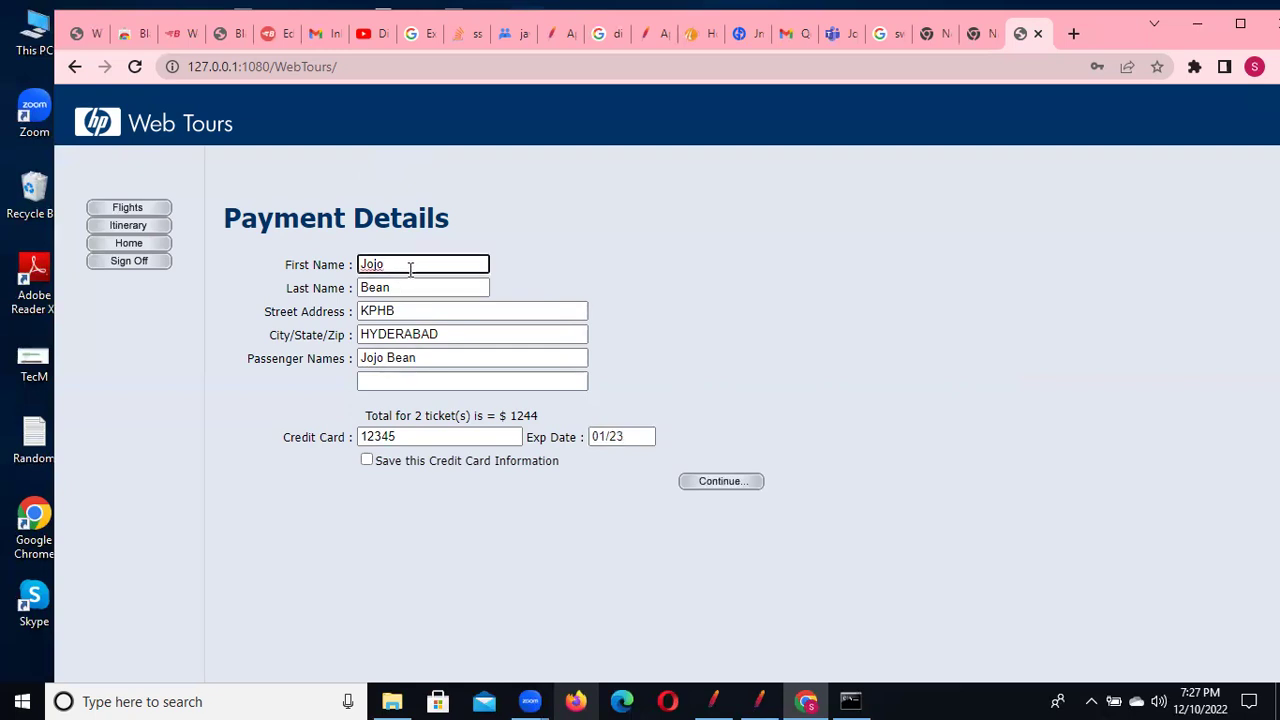
# Replace the first and last name with the new traveller's name and submit the payment
pyautogui.write('1')
pyautogui.press('BackSpace')
pyautogui.press('BackSpace')
pyautogui.press('BackSpace')
pyautogui.press('BackSpace')
pyautogui.press('BackSpace')
pyautogui.click(407, 288)
pyautogui.doubleClick(407, 288)
pyautogui.press('BackSpace')
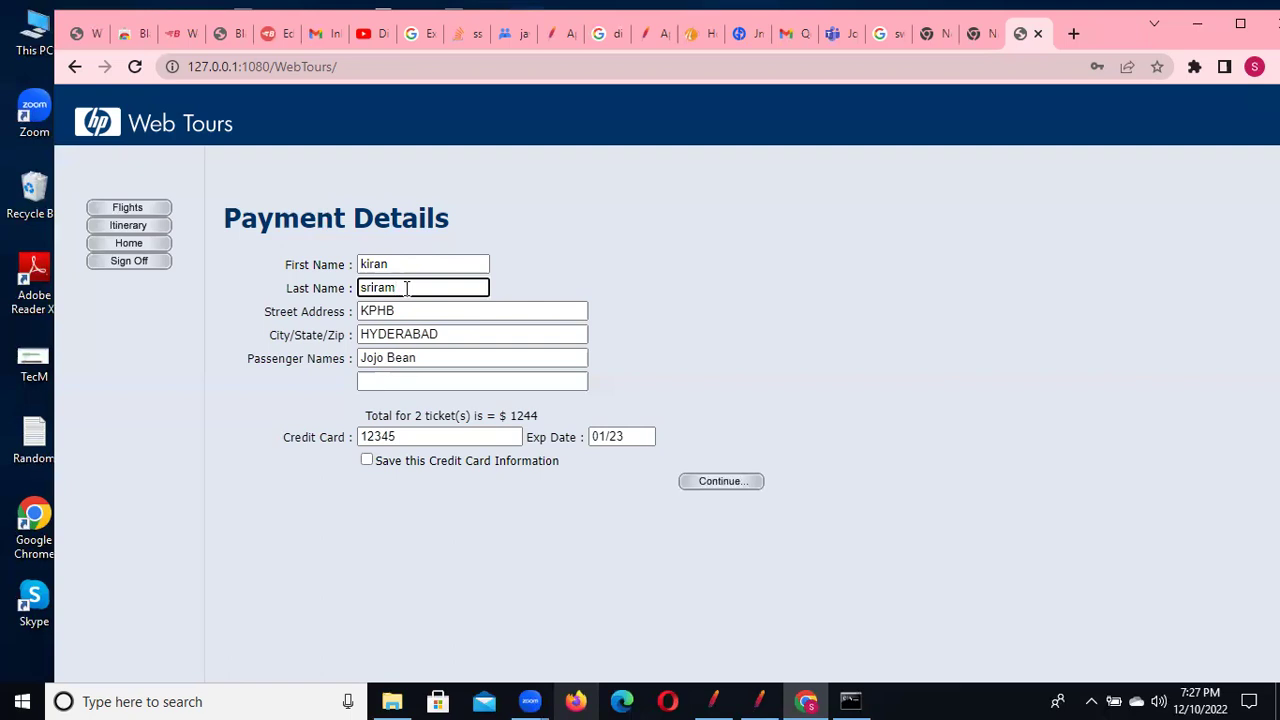
pyautogui.click(986, 436)
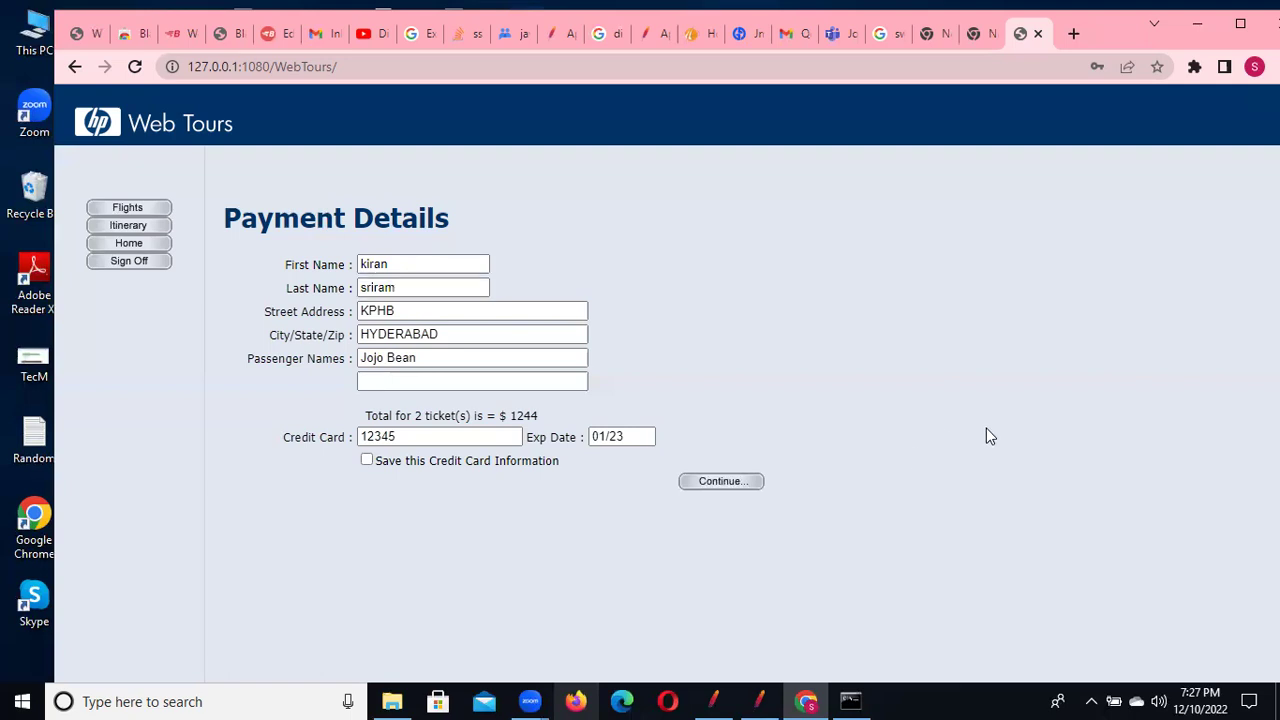
pyautogui.click(722, 482)
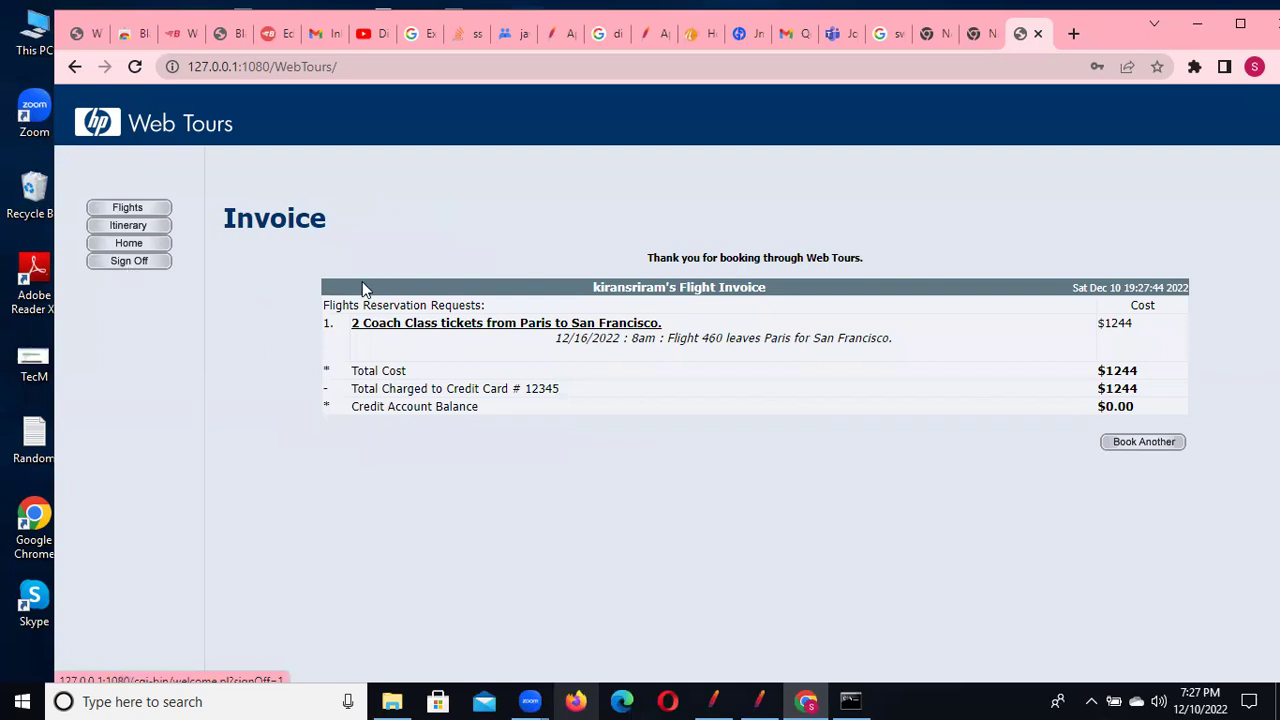
# Sign off from the Invoice page back to the HP Web Tours welcome page
pyautogui.click(150, 264)
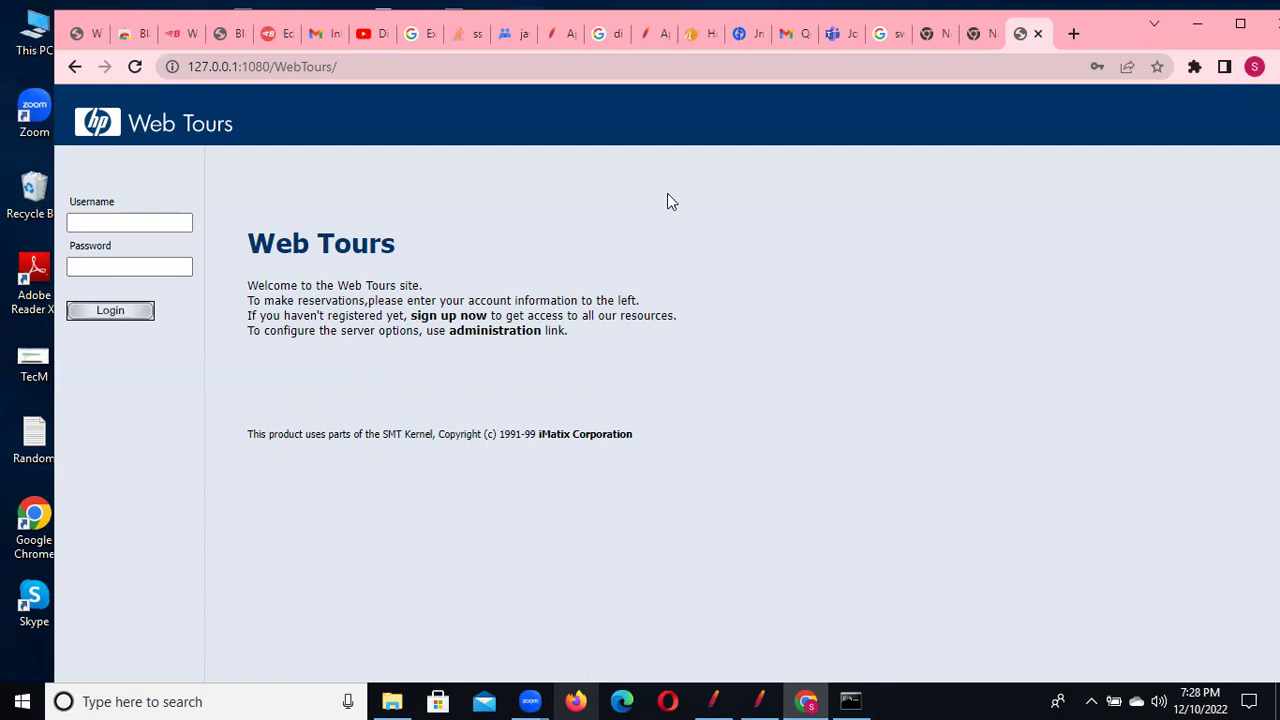
# Open zero.webappsecurity.com and sign in with the demo login and password
pyautogui.click(408, 67)
pyautogui.write('zero.webappsecurity.com')
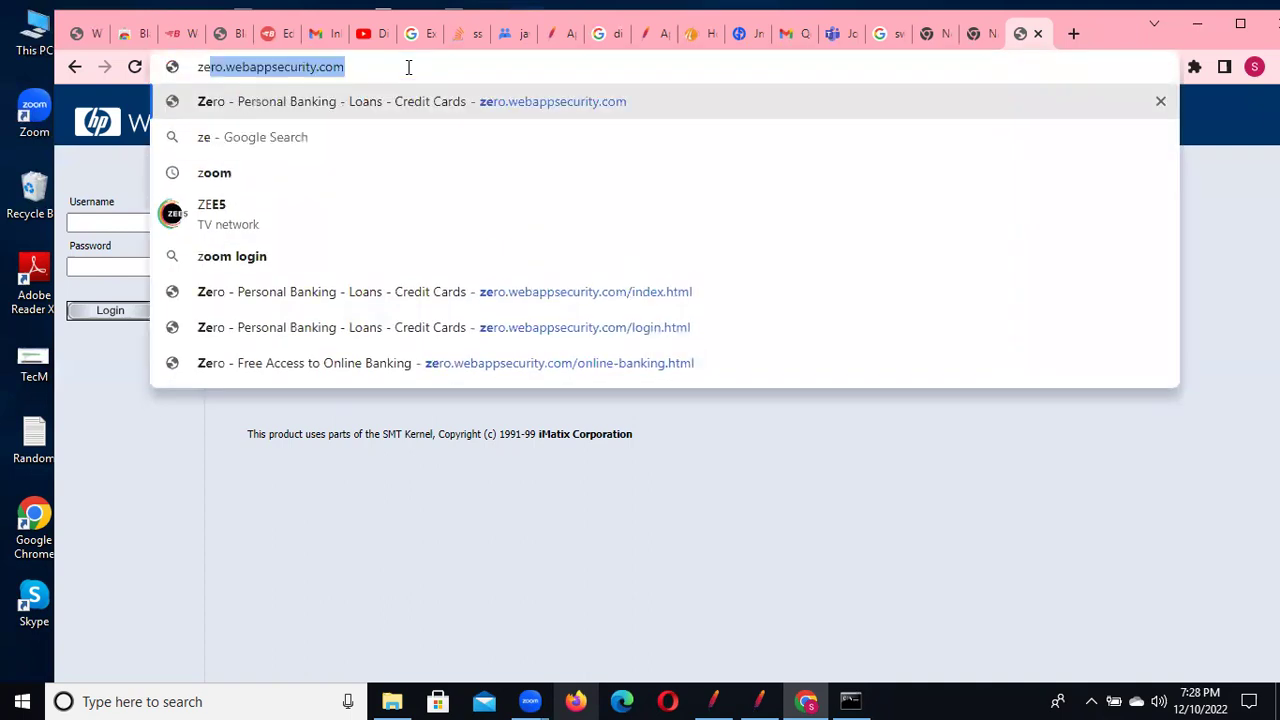
pyautogui.press('Return')
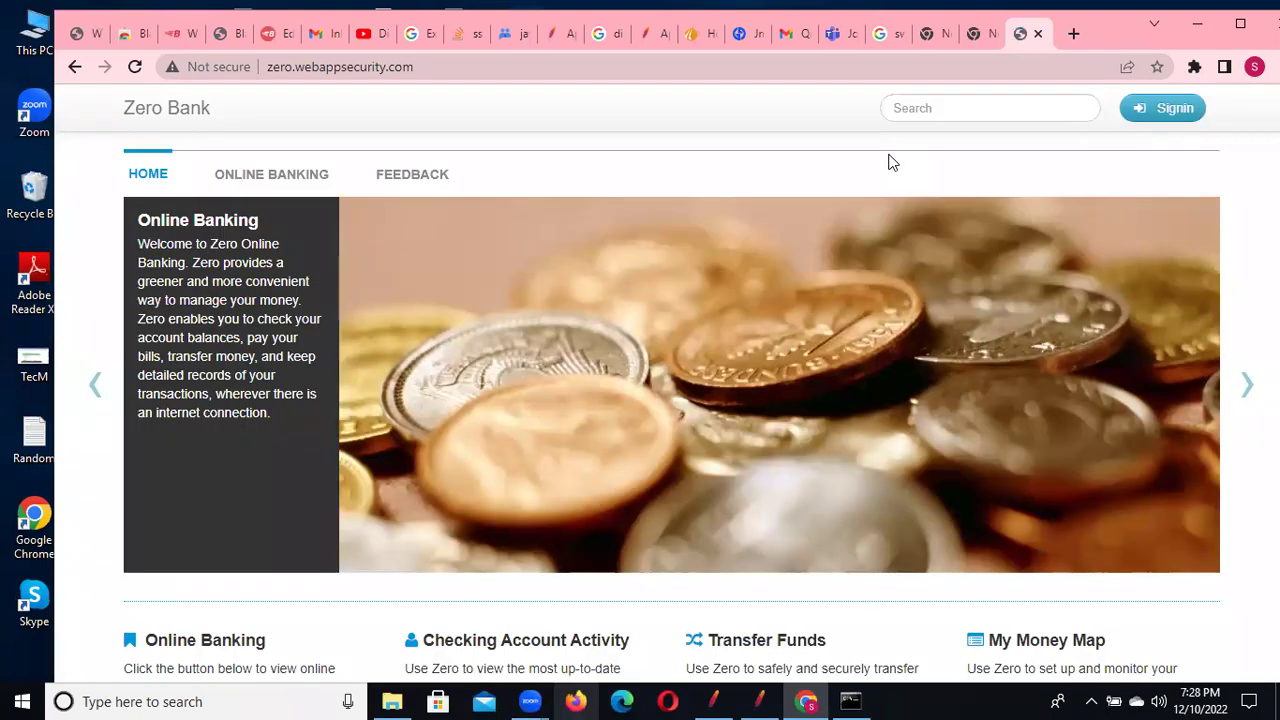
pyautogui.click(1160, 108)
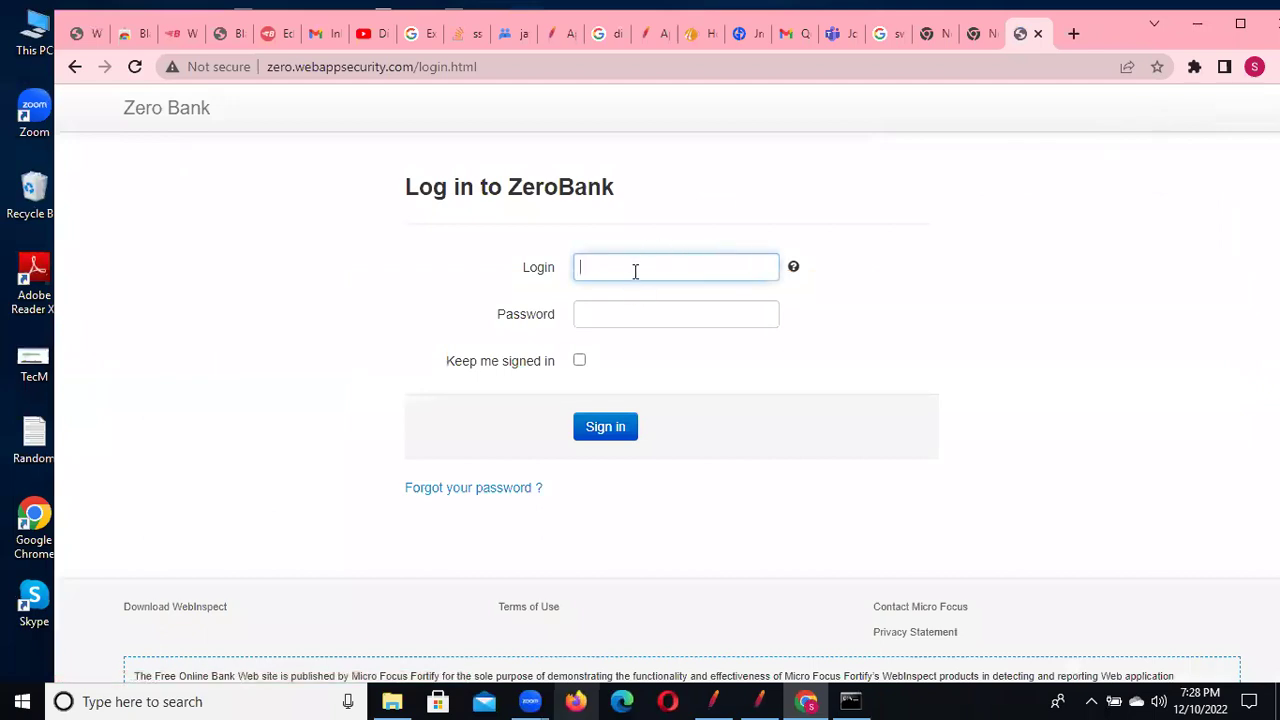
pyautogui.write('username')
pyautogui.click(620, 314)
pyautogui.write('pass')
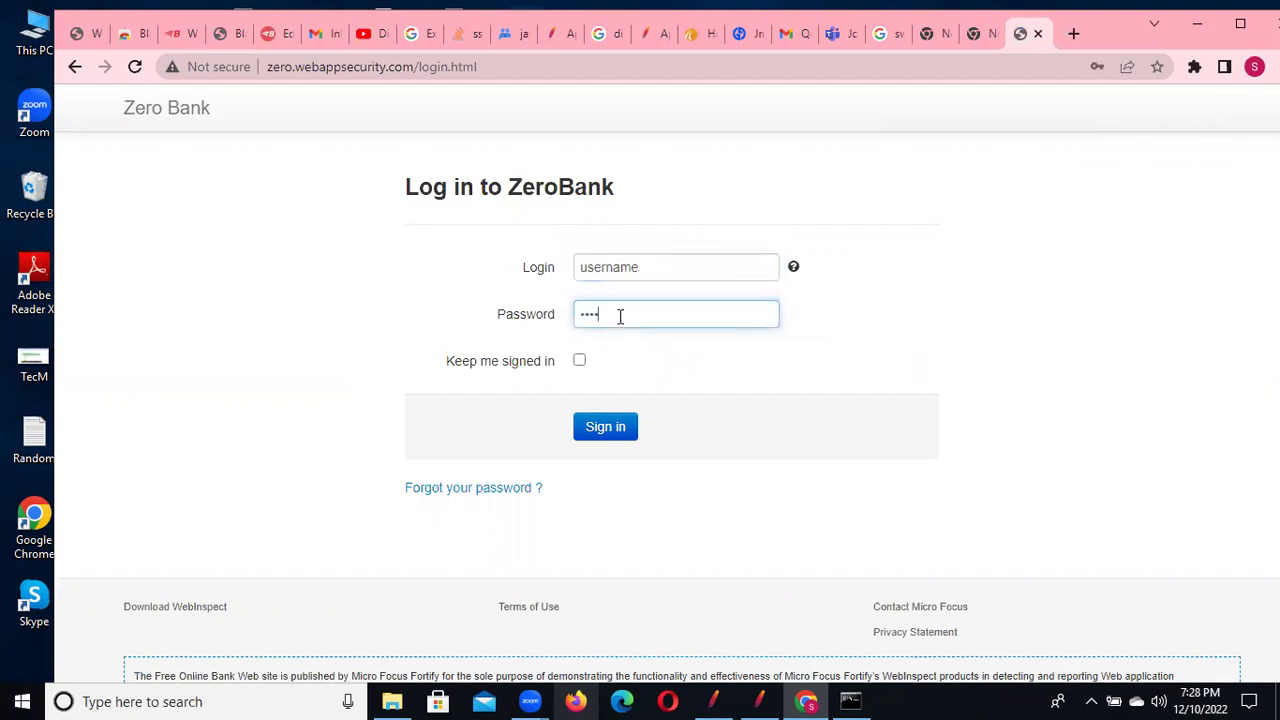
pyautogui.write('word')
pyautogui.click(592, 432)
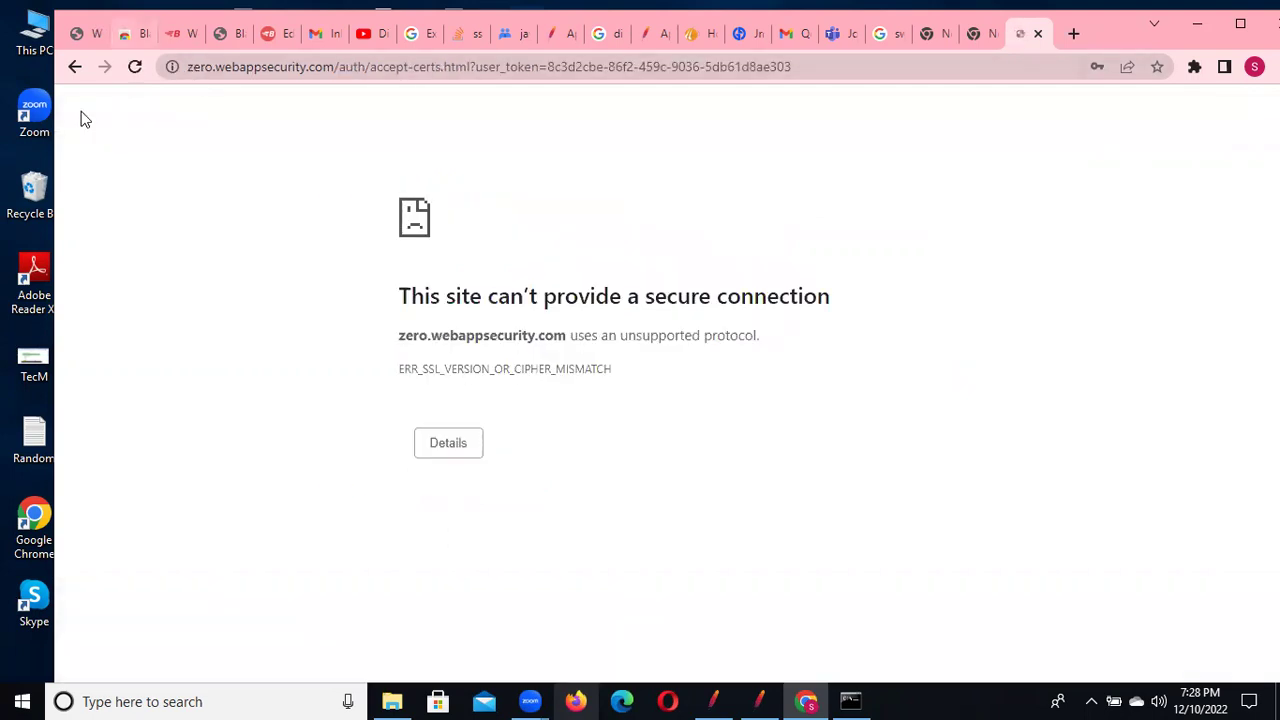
# Go back to the signed-in Zero Bank home page, dismissing the breach warning and declining to save the password
pyautogui.click(75, 70)
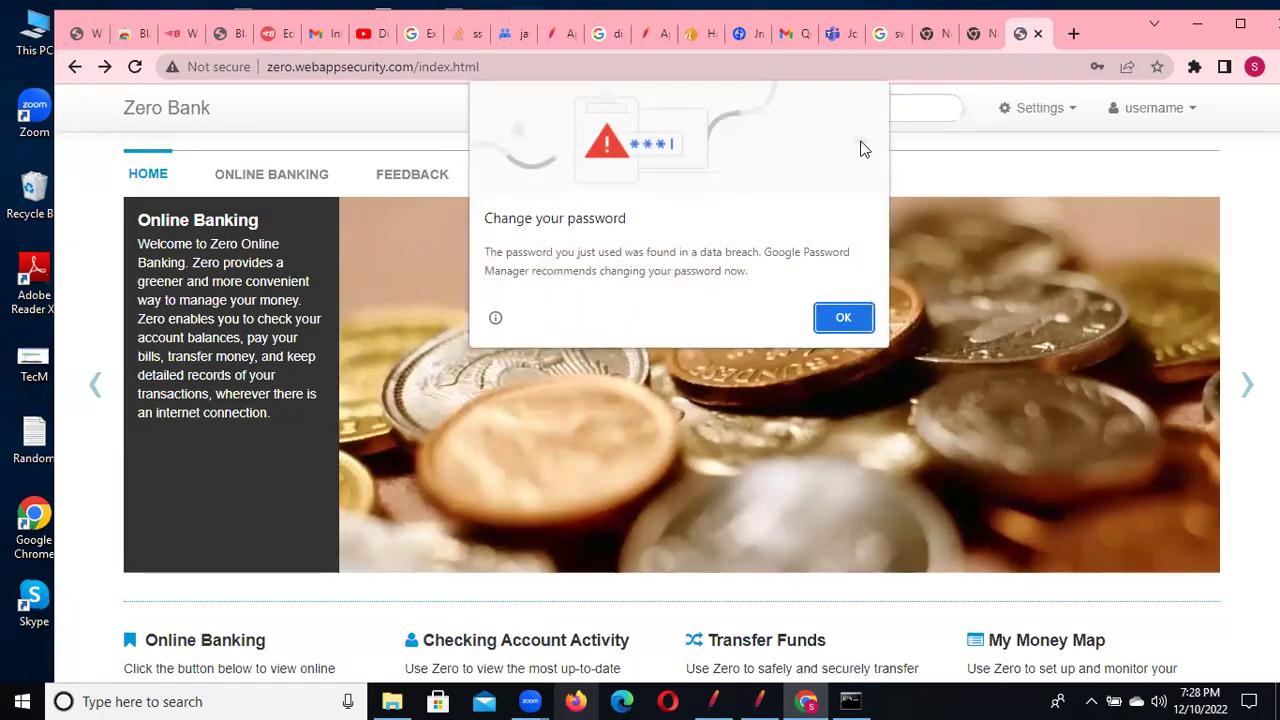
pyautogui.click(843, 318)
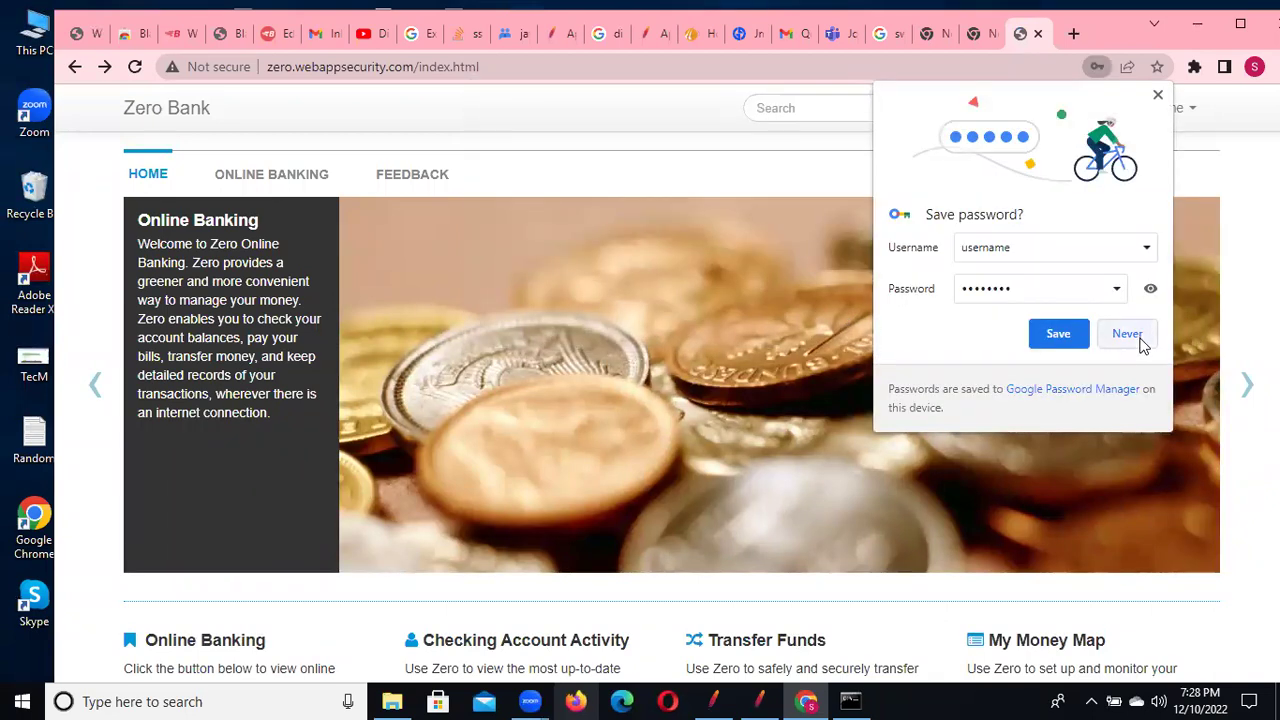
pyautogui.click(1127, 336)
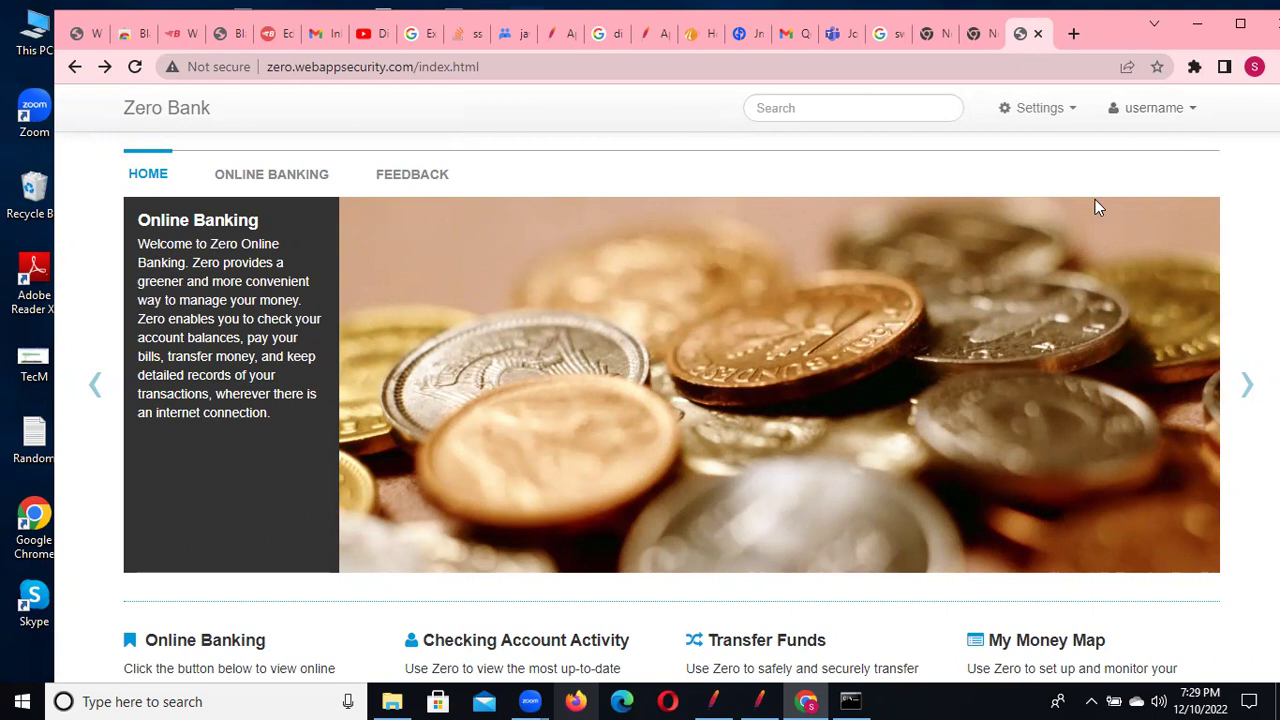
# Submit a $1 Savings-to-Savings funds transfer with description '1 d'
pyautogui.click(272, 176)
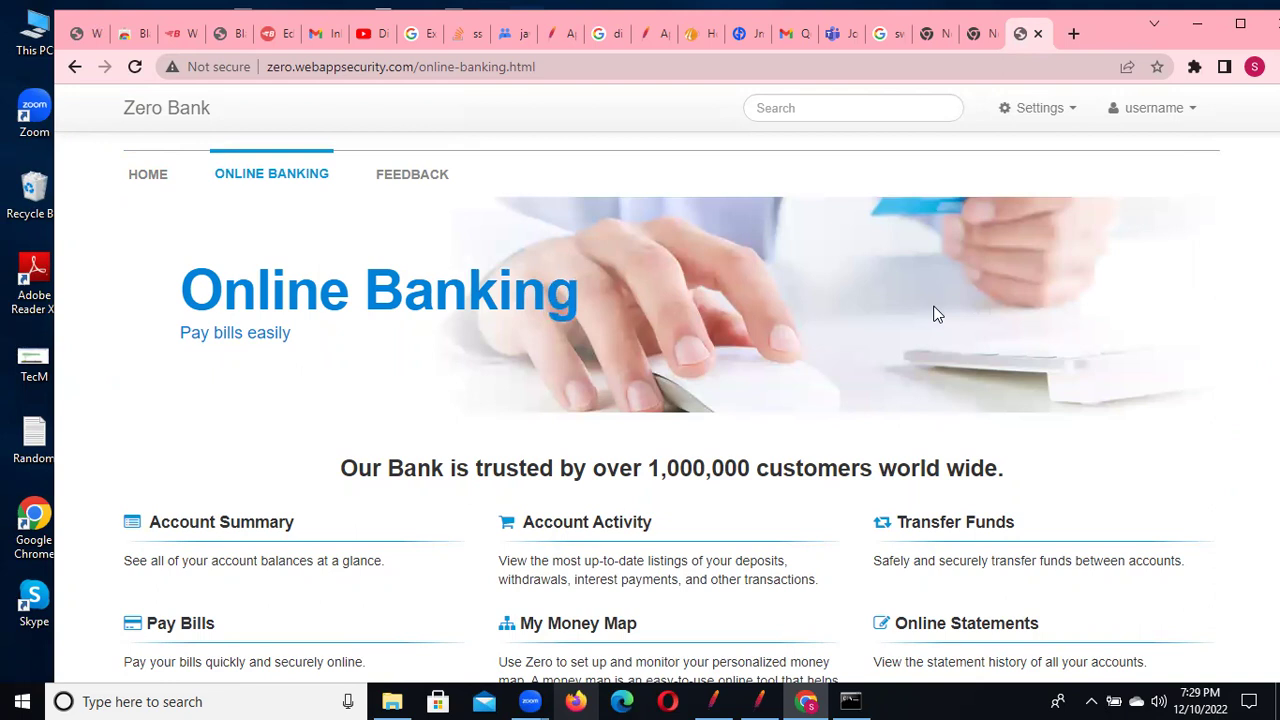
pyautogui.scroll(-3, 935, 314)
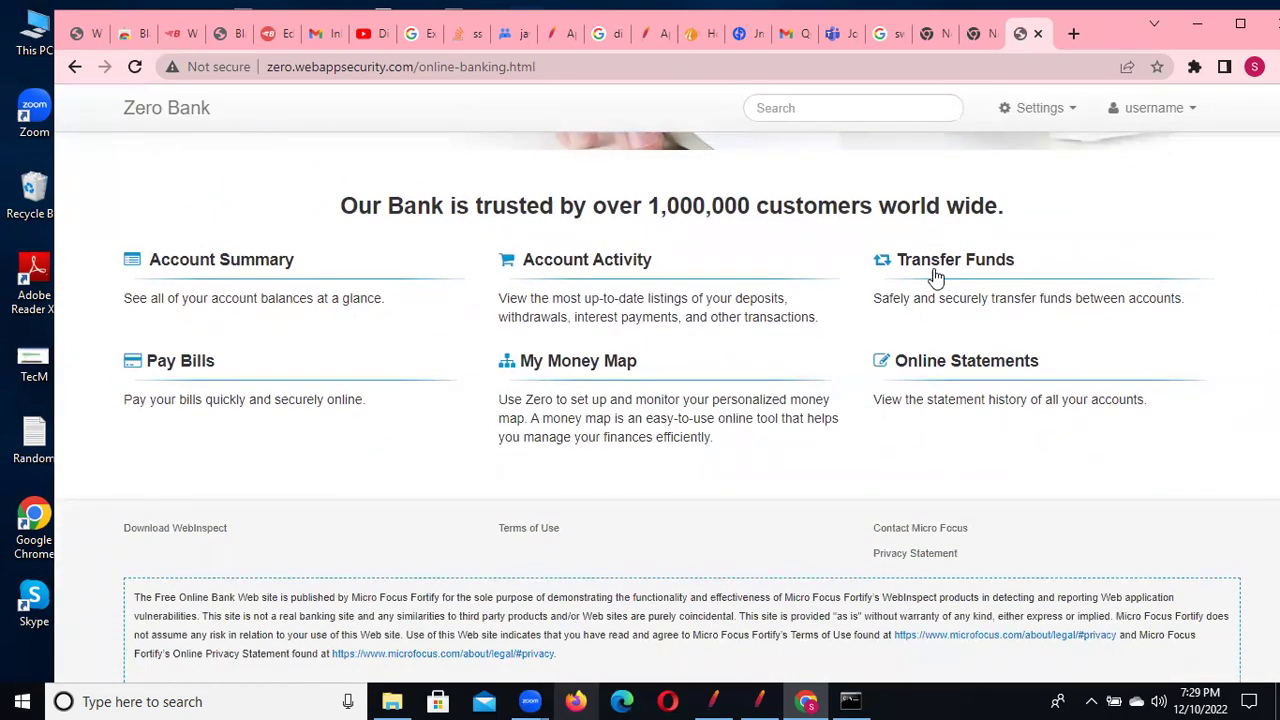
pyautogui.click(935, 268)
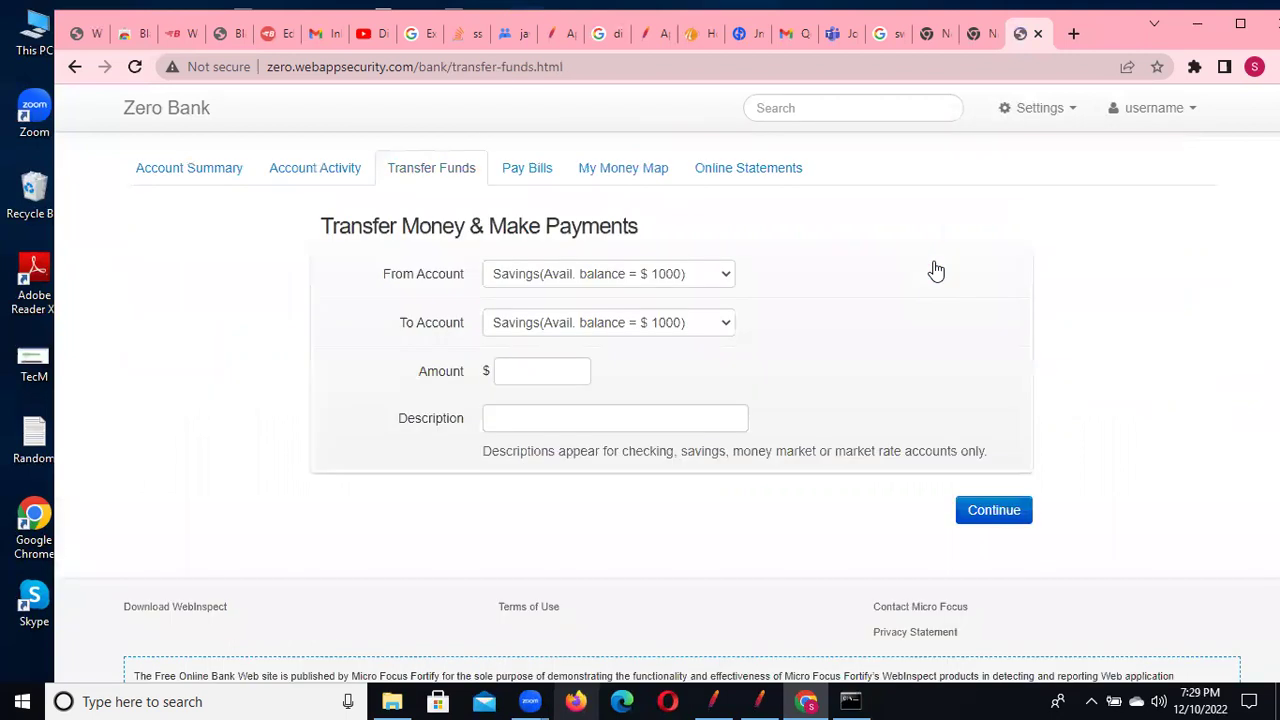
pyautogui.click(524, 370)
pyautogui.write('10')
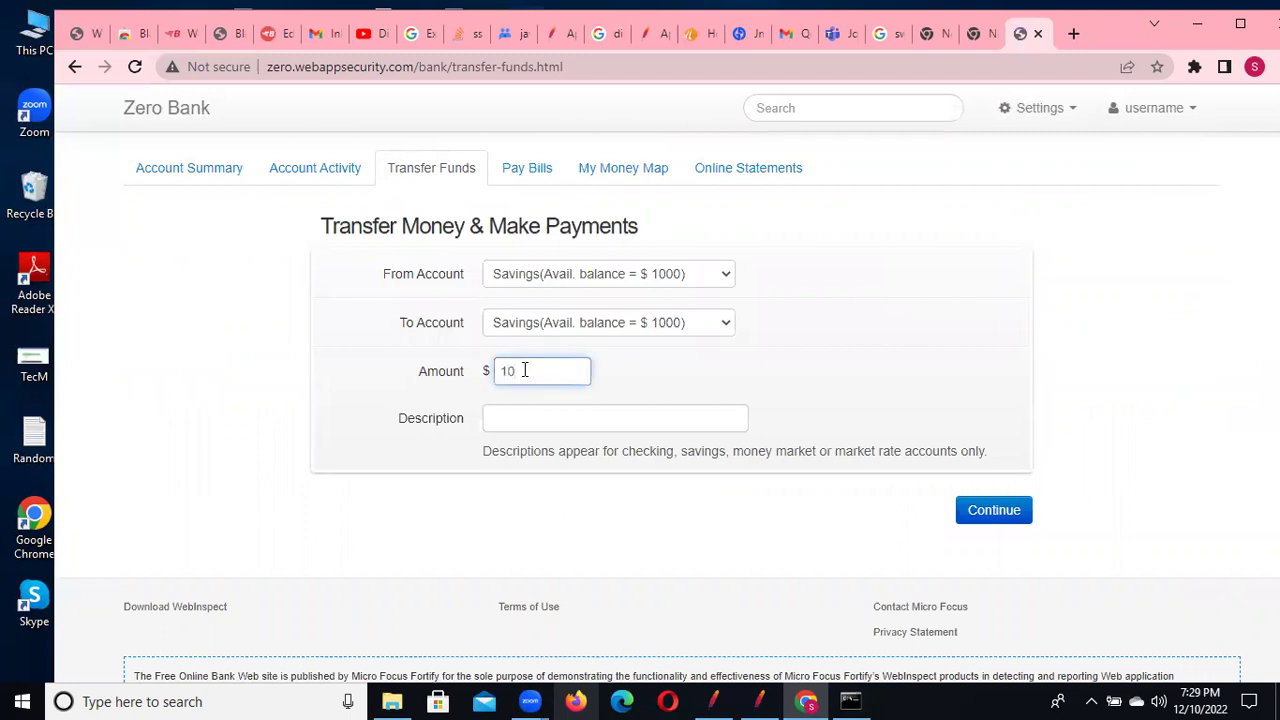
pyautogui.press('BackSpace')
pyautogui.click(519, 415)
pyautogui.write('1 d')
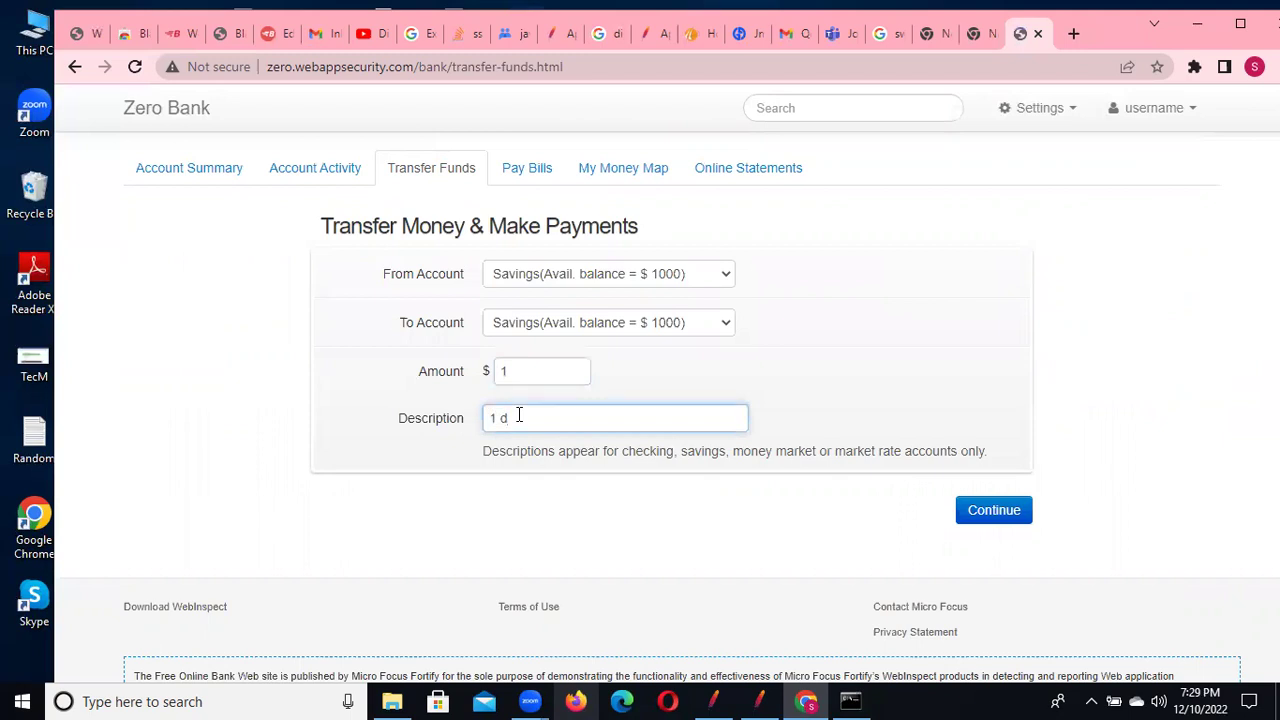
pyautogui.press('Return')
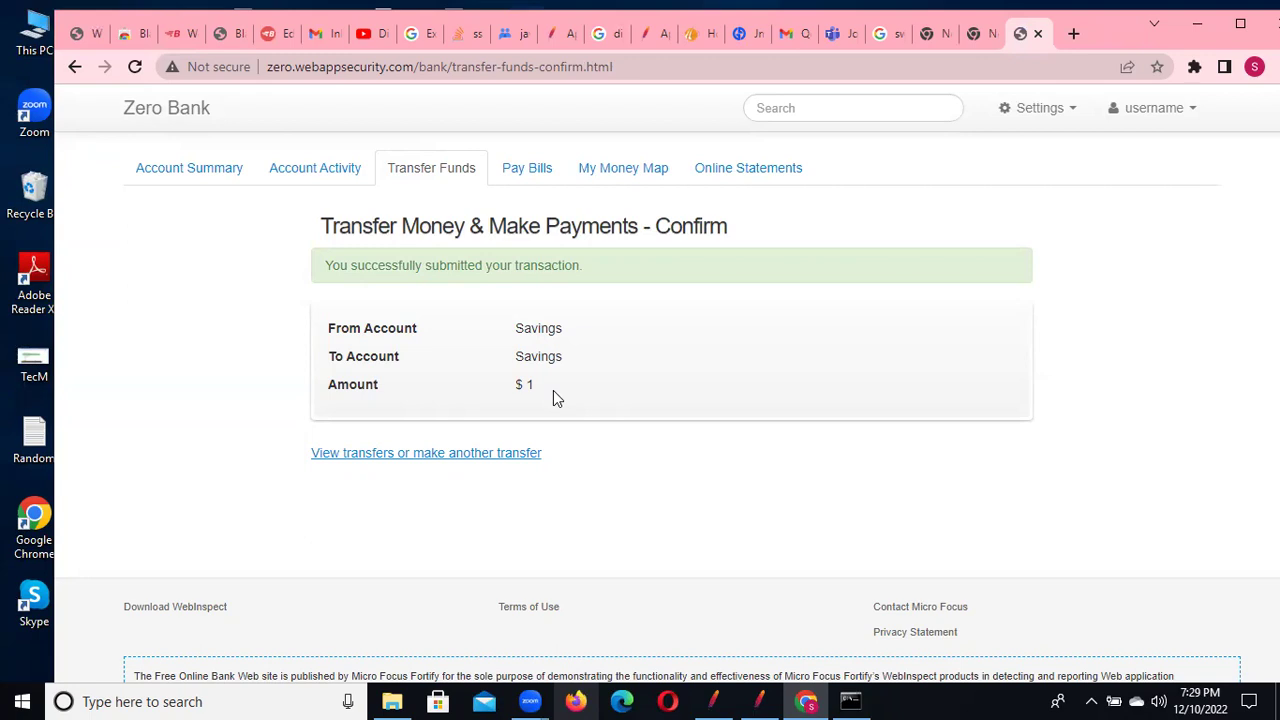
# Log out of Zero Bank, minimise Chrome and select the Login-24 request in JMeter
pyautogui.click(1201, 111)
pyautogui.click(1147, 205)
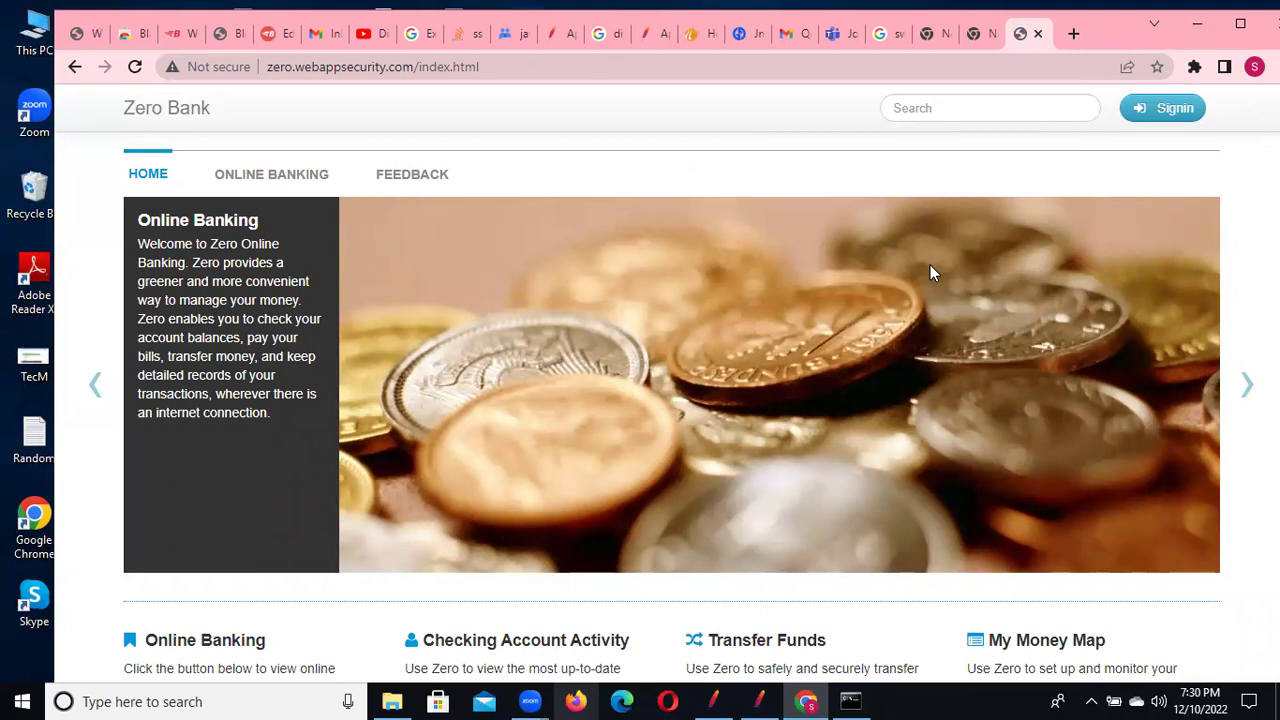
pyautogui.click(1197, 23)
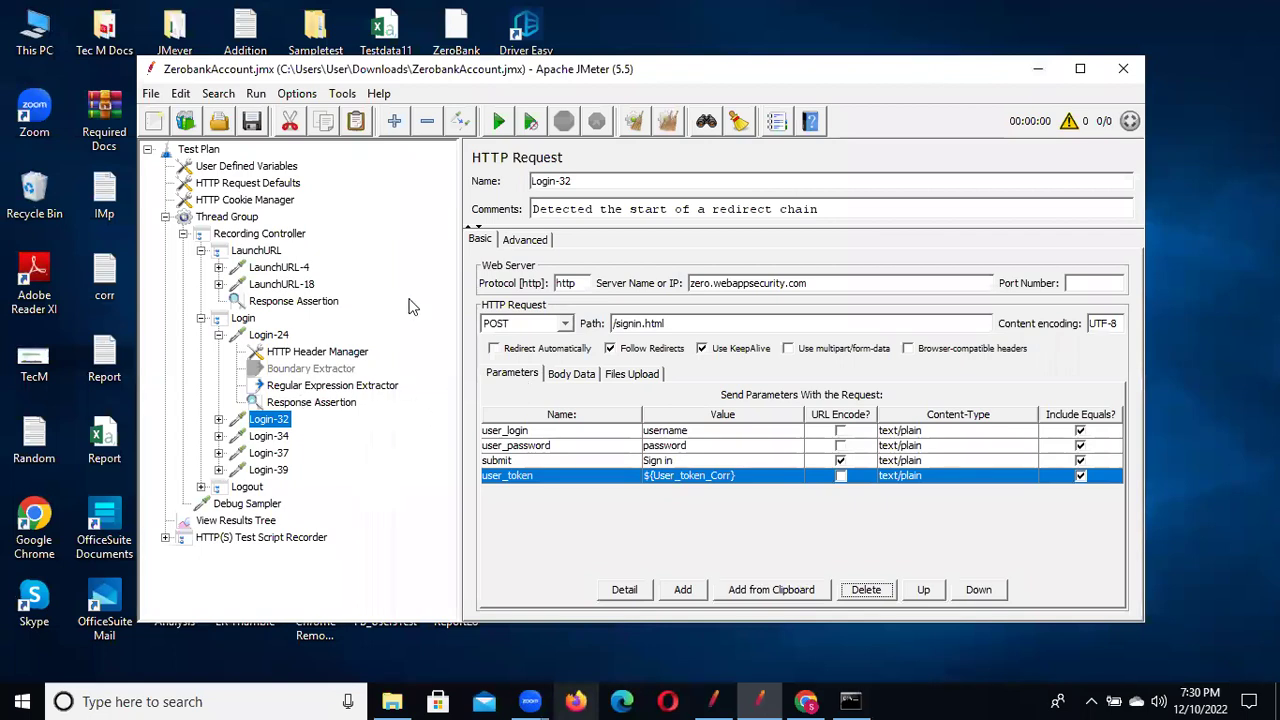
pyautogui.click(273, 336)
# Check Login-32's parameters, collapse the Login and LaunchURL controllers, and select the Thread Group
pyautogui.click(270, 420)
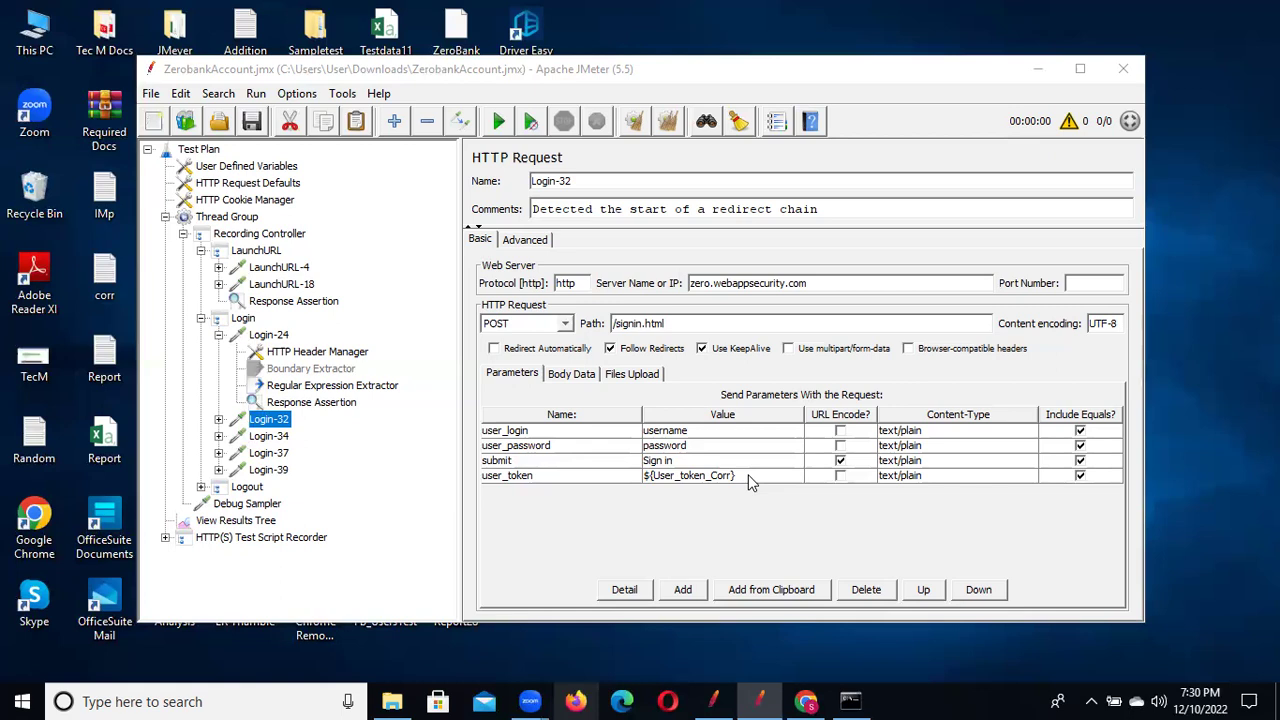
pyautogui.click(201, 318)
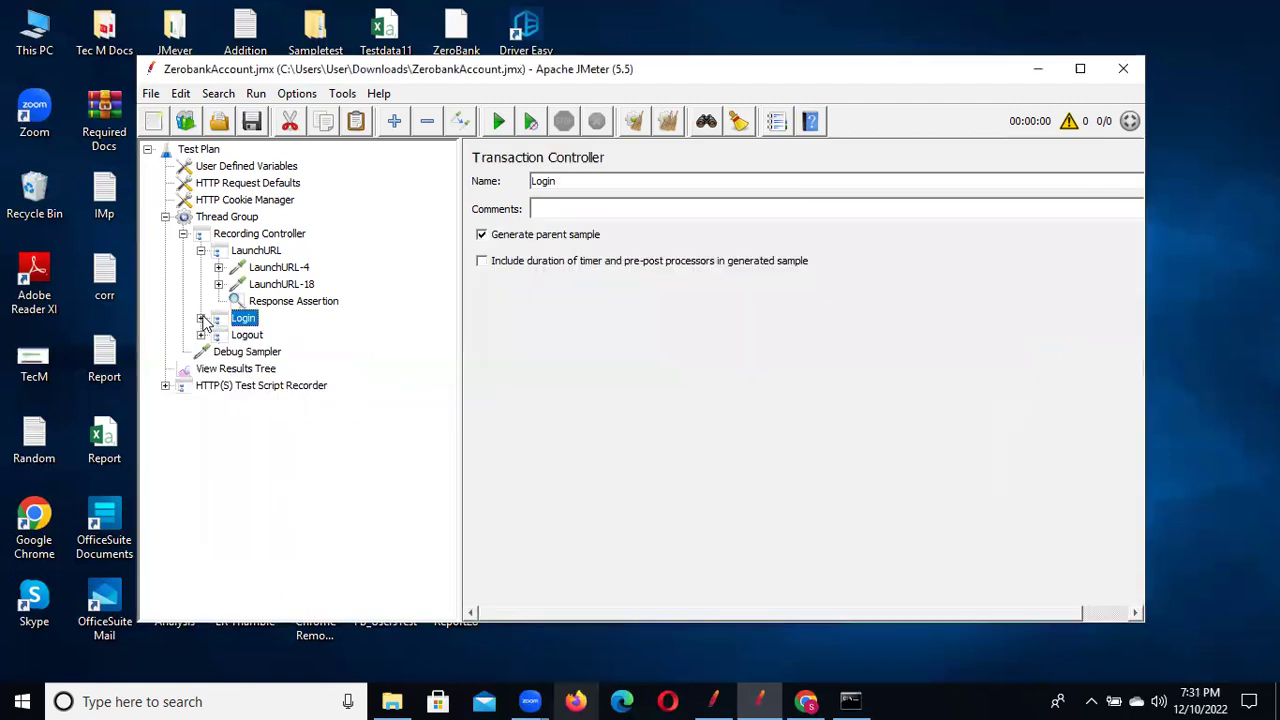
pyautogui.click(201, 251)
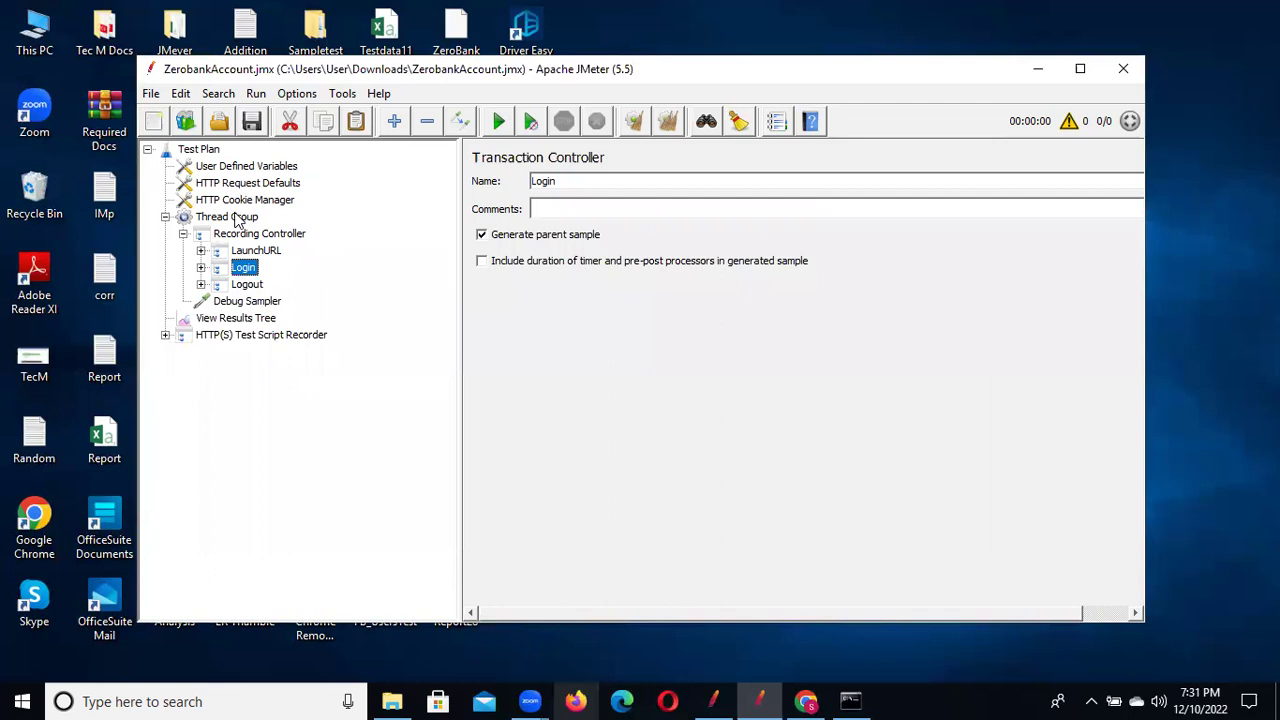
pyautogui.click(237, 220)
# Insert User Parameters from the Thread Group's Add > Pre Processors menu
pyautogui.rightClick(237, 220)
pyautogui.moveTo(400, 226)
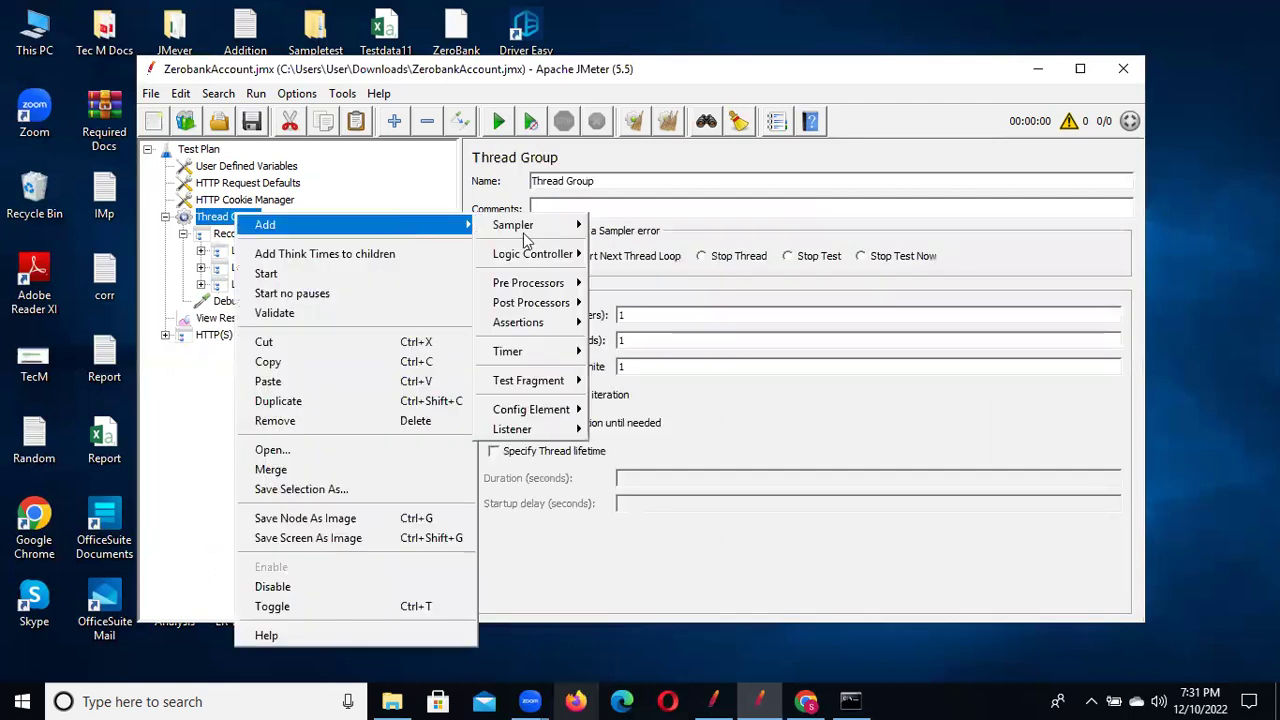
pyautogui.moveTo(567, 288)
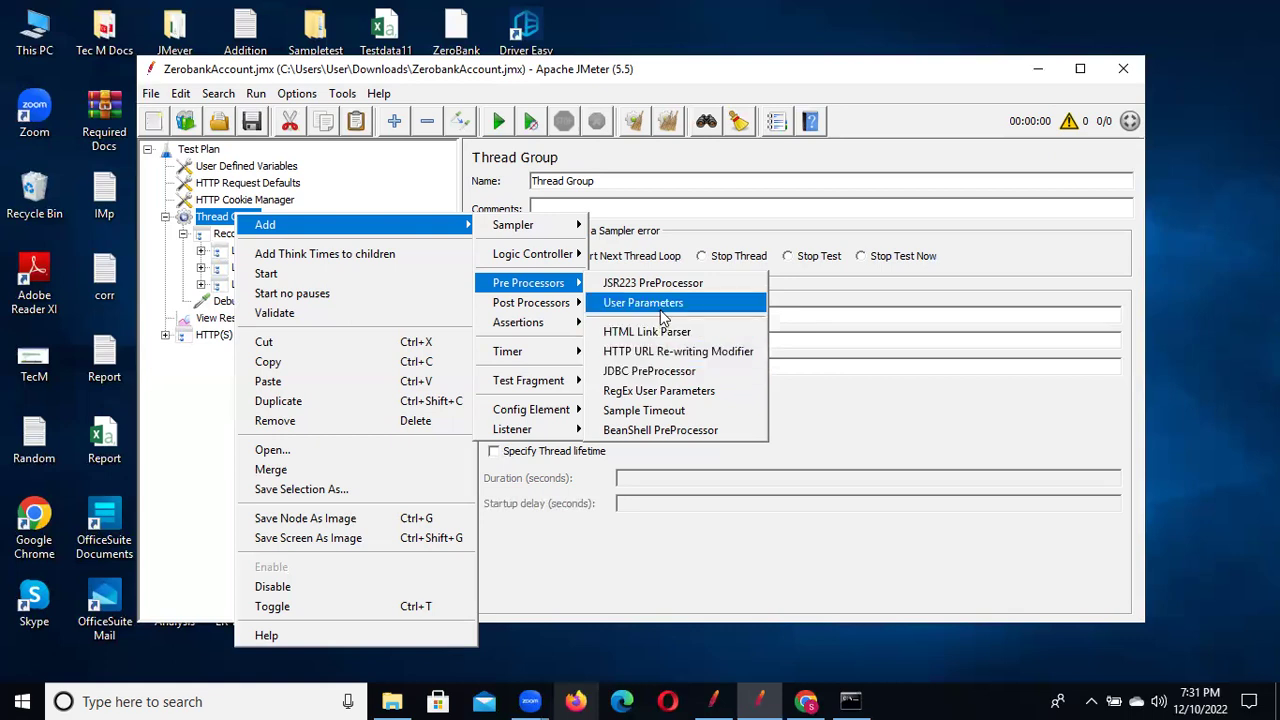
pyautogui.click(663, 305)
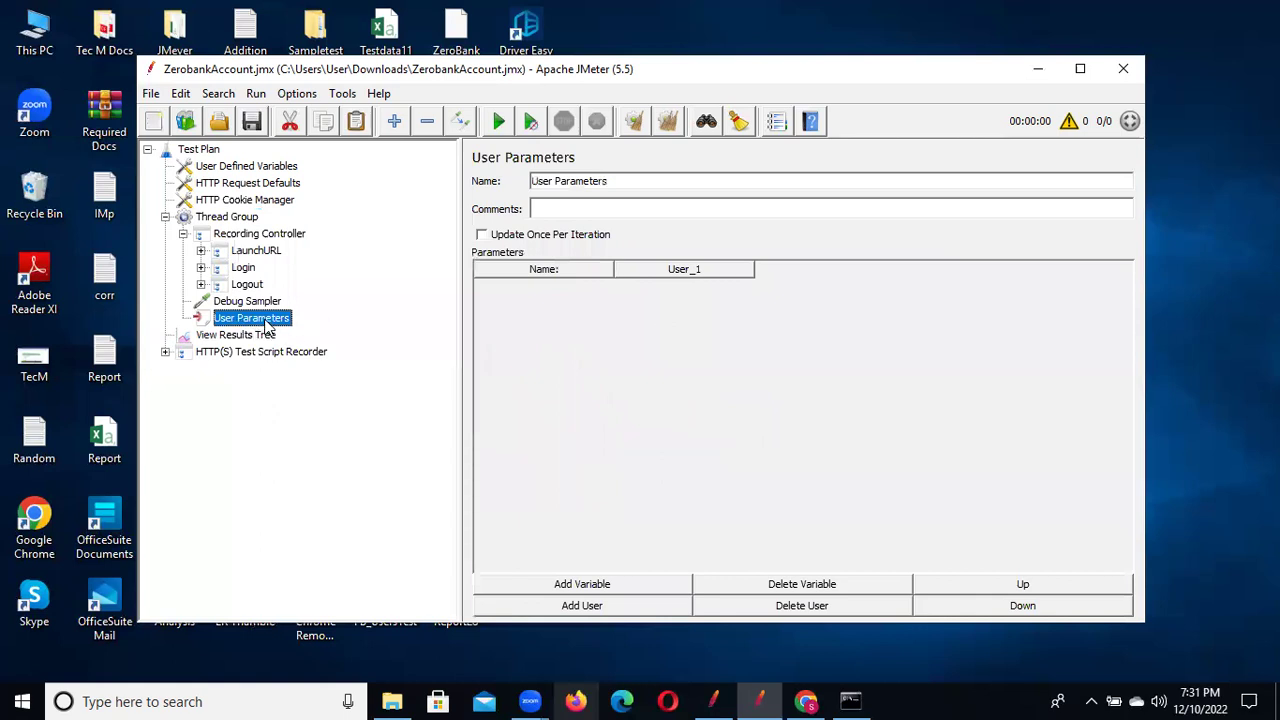
# Add two variable rows and define User with the demo login as its User_1 value
pyautogui.click(590, 587)
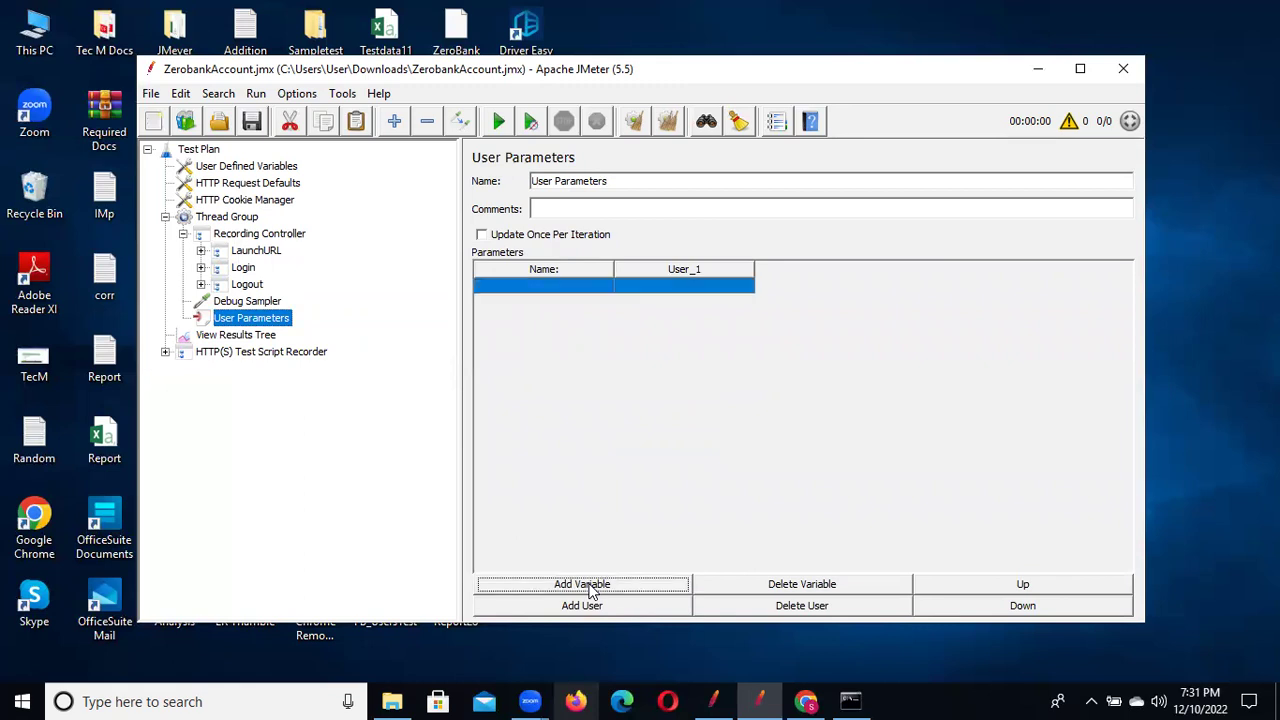
pyautogui.doubleClick(545, 287)
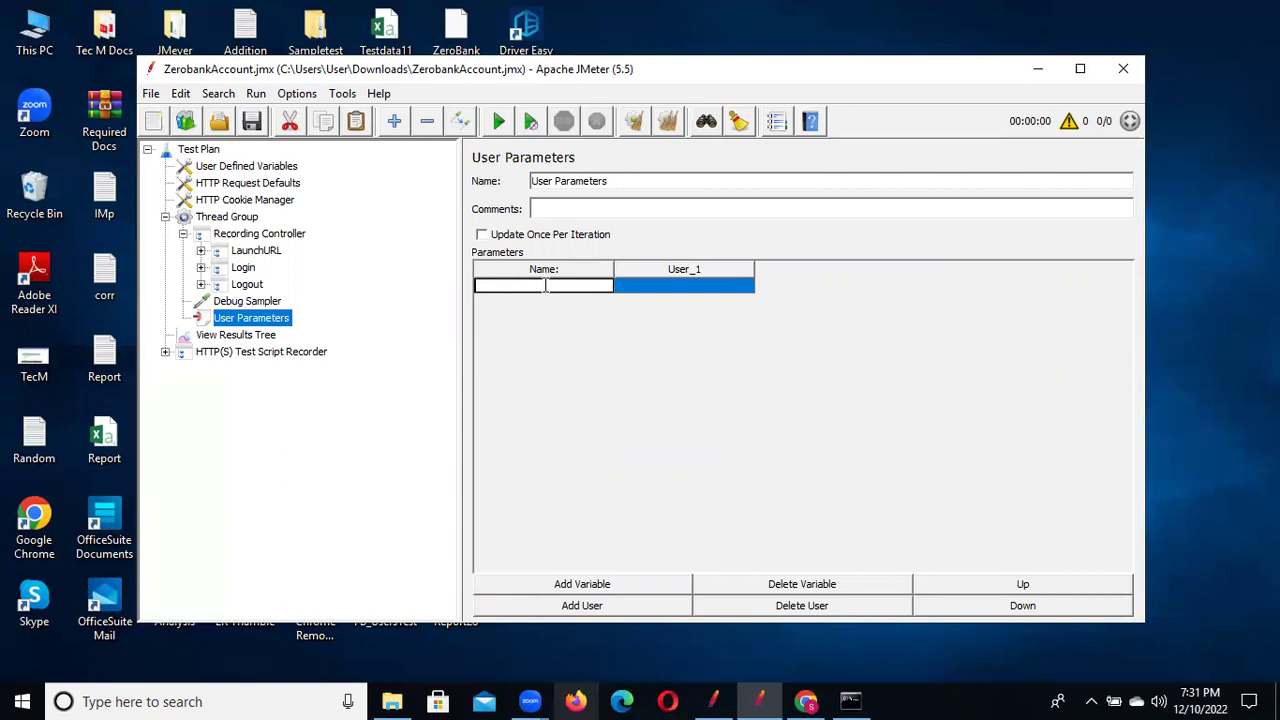
pyautogui.write('User')
pyautogui.doubleClick(652, 287)
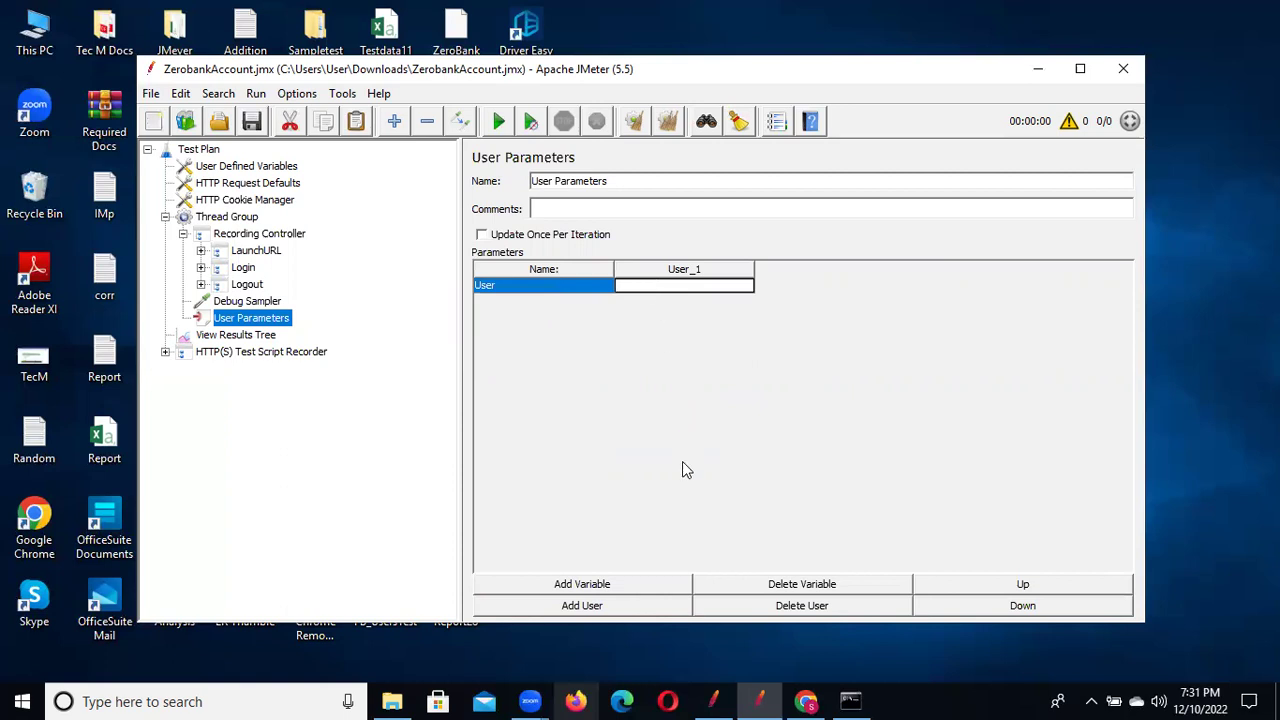
pyautogui.click(575, 585)
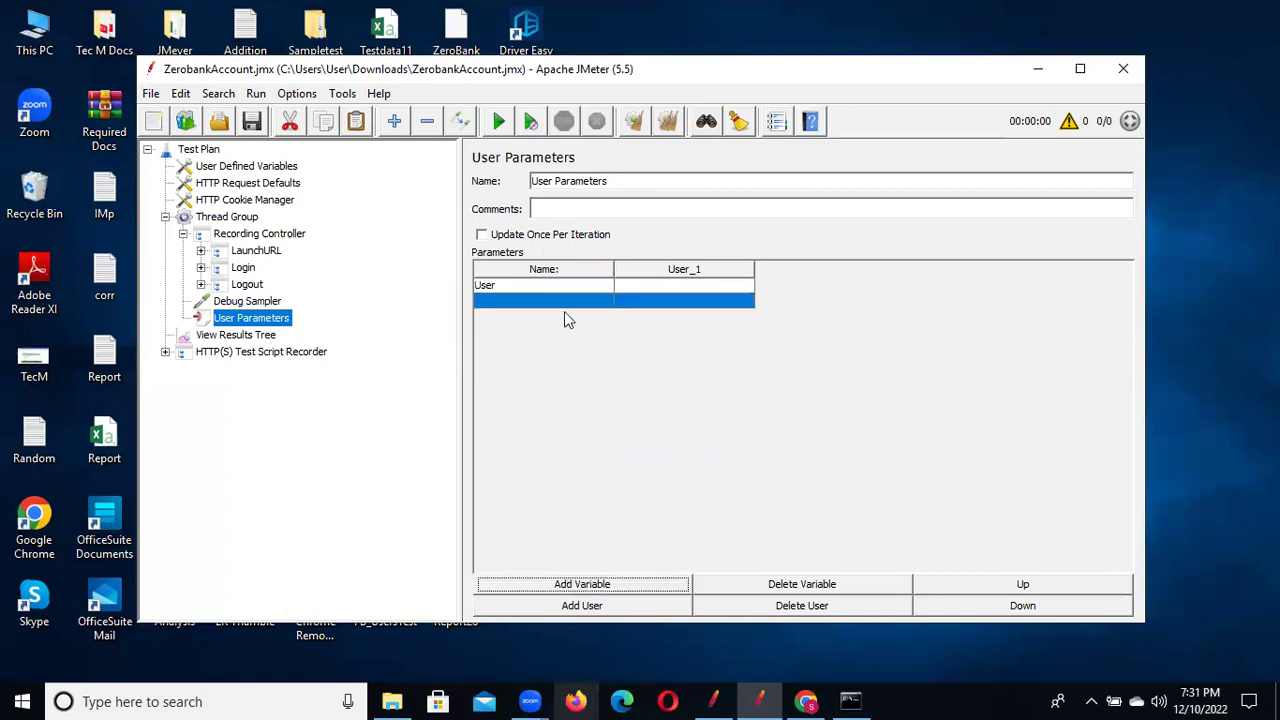
pyautogui.click(562, 305)
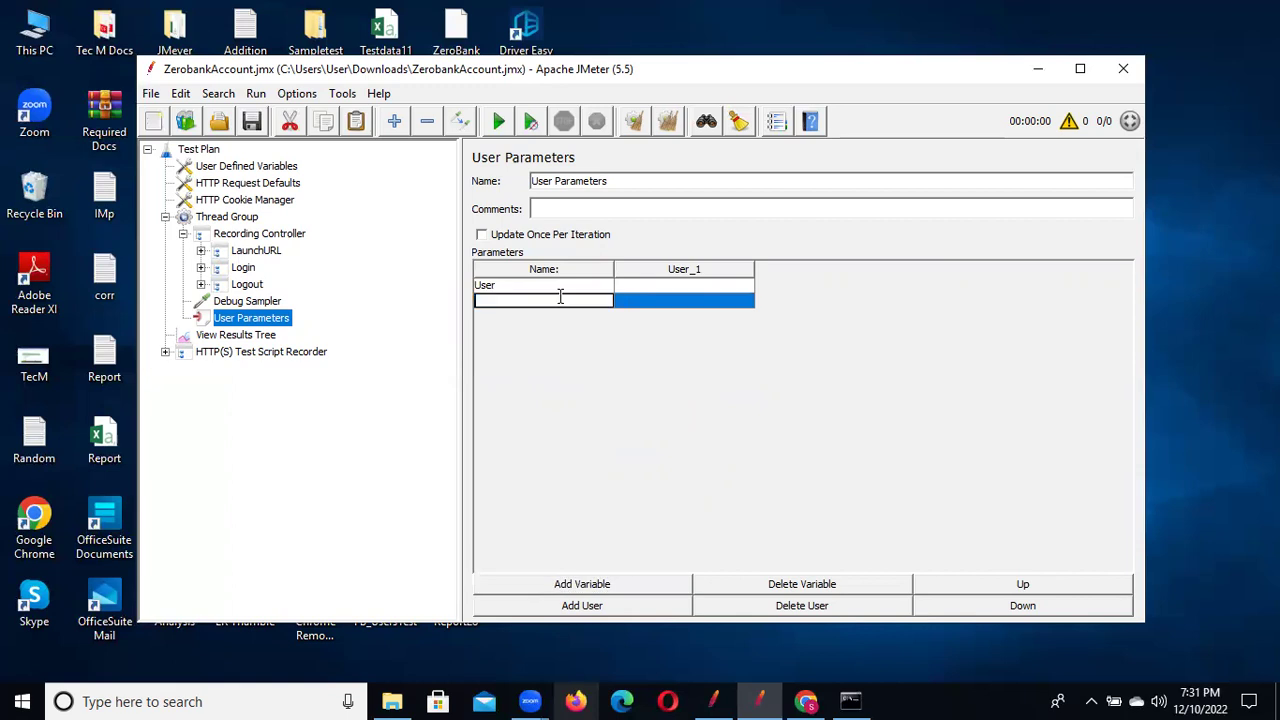
pyautogui.doubleClick(673, 285)
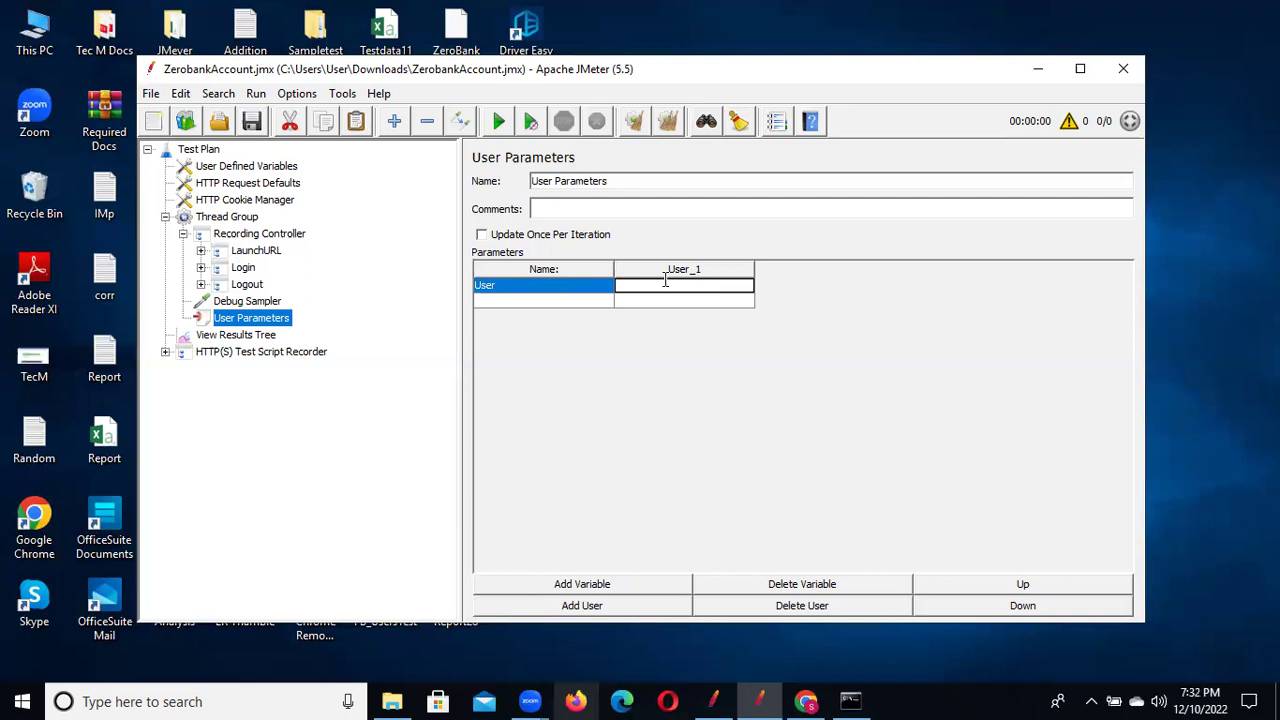
pyautogui.write('username')
# Name the second variable Pwd with the demo password, and move User Parameters above the Thread Group
pyautogui.click(536, 299)
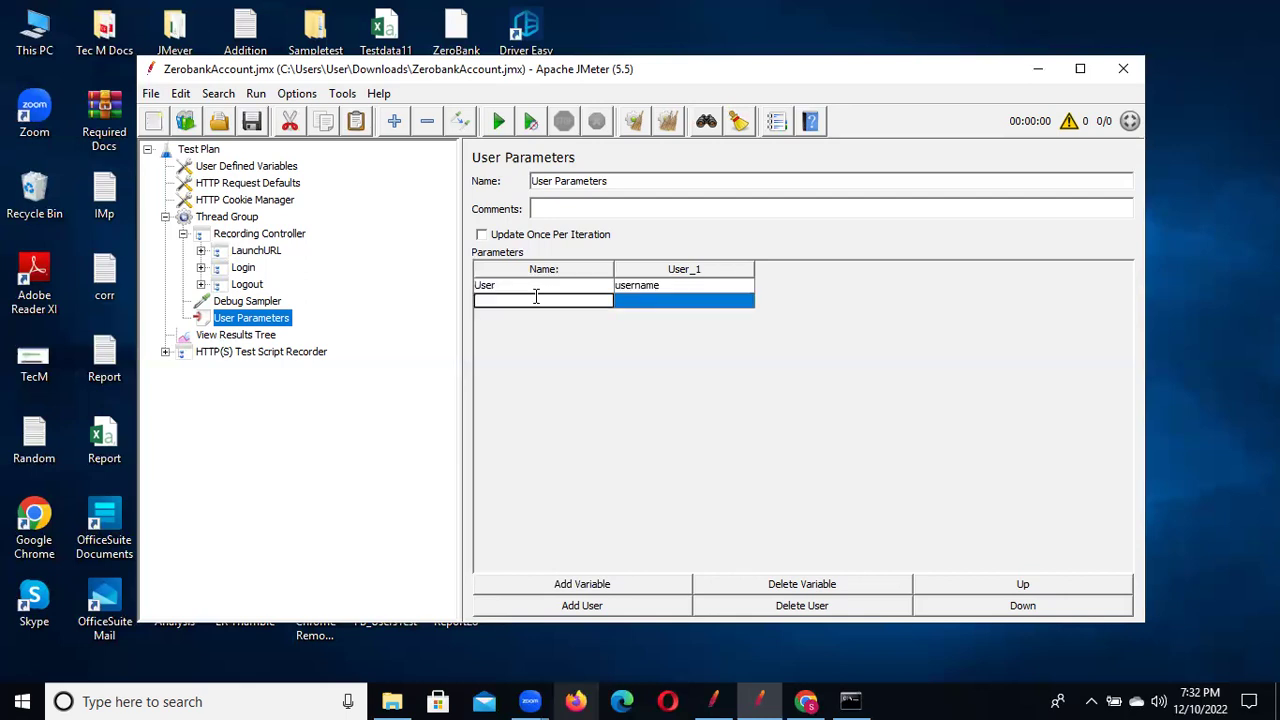
pyautogui.write('Pwd')
pyautogui.click(651, 301)
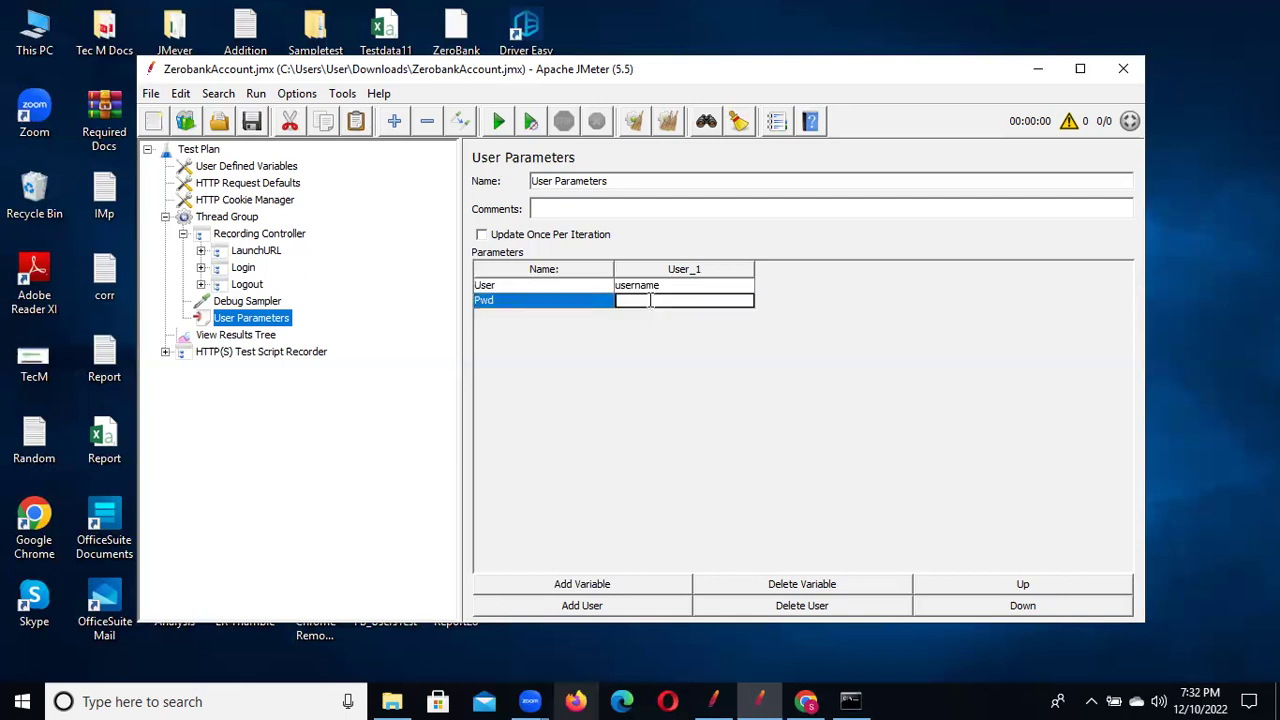
pyautogui.write('password')
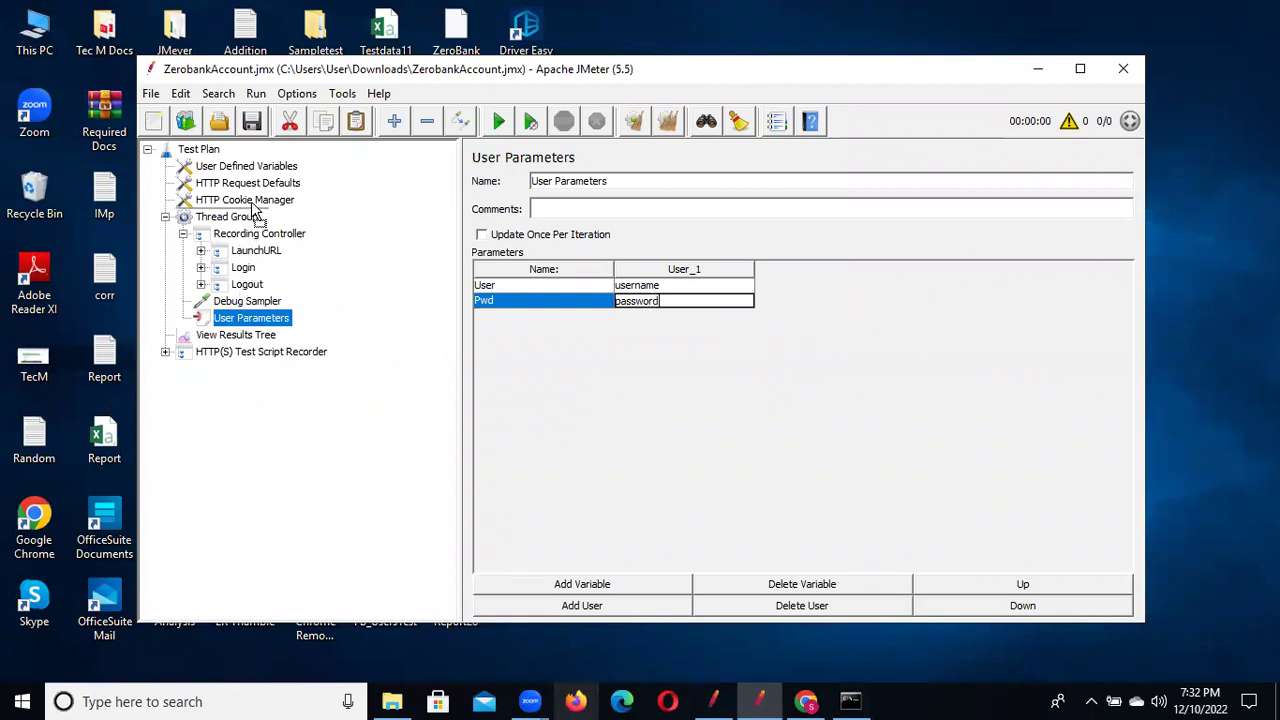
pyautogui.moveTo(255, 212); pyautogui.dragTo(258, 215)
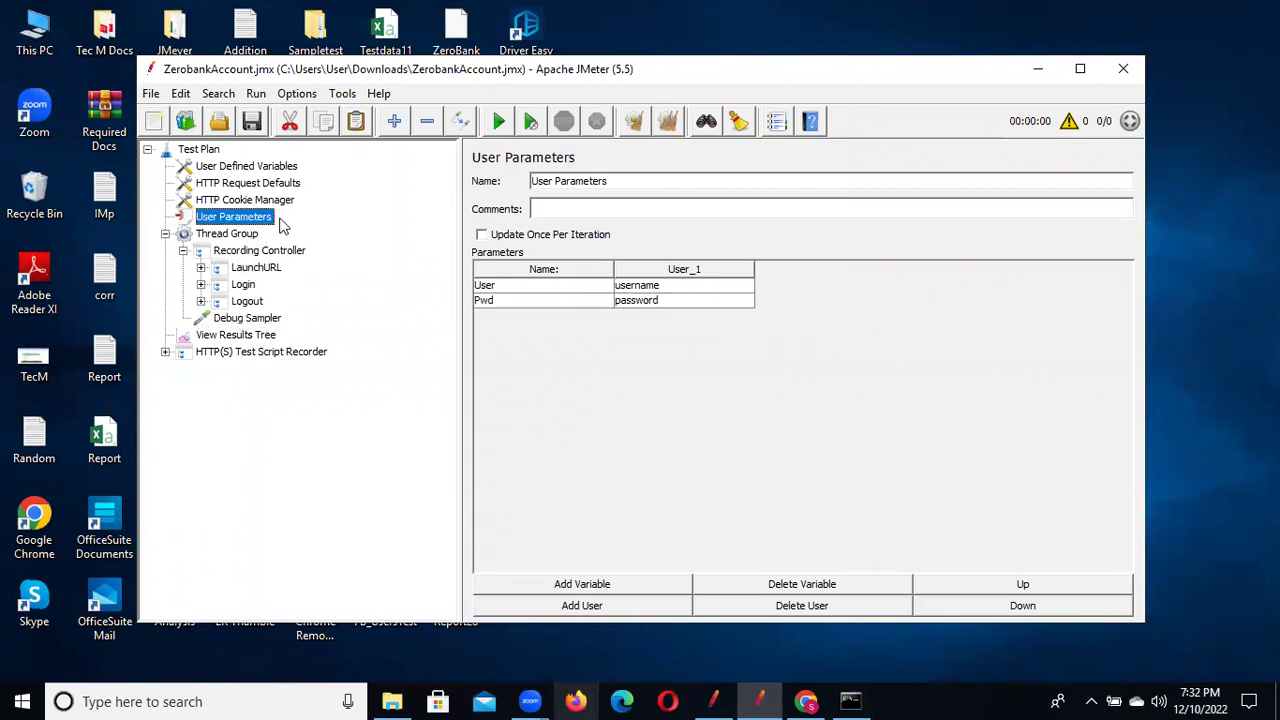
pyautogui.click(200, 285)
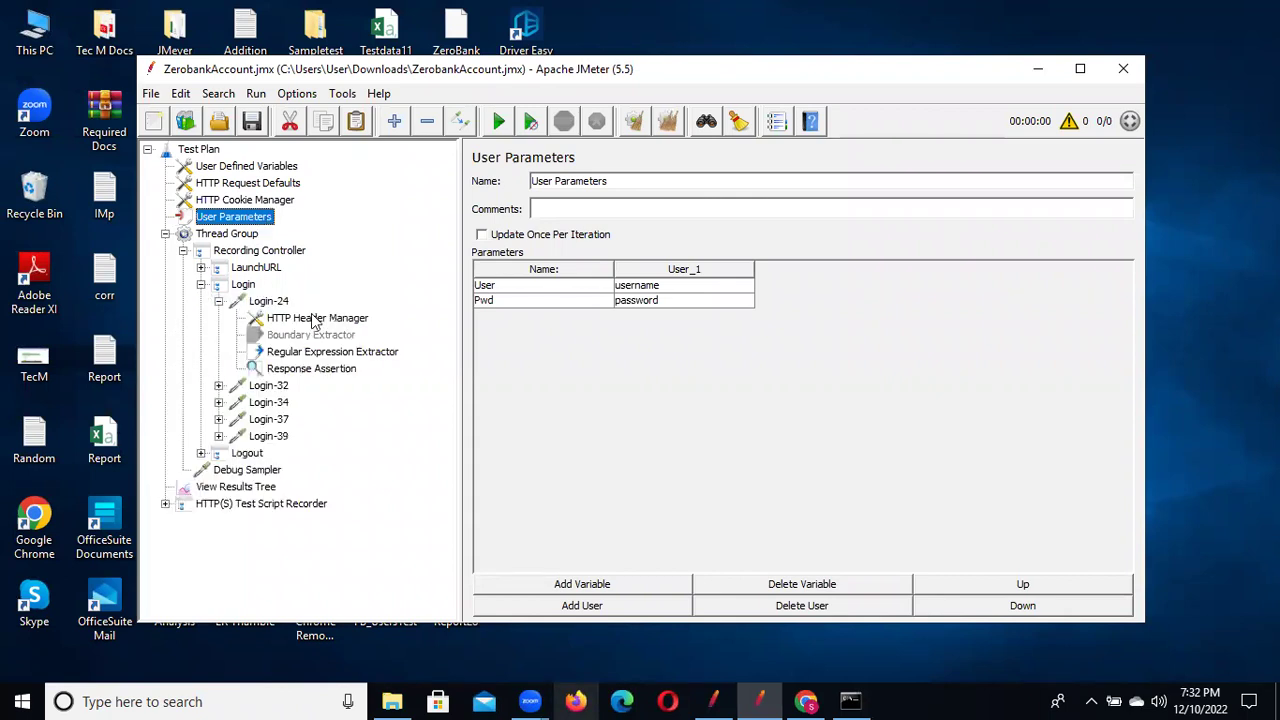
# Replace Login-32's fixed user_login and user_password values with ${user} and ${Pwd}
pyautogui.click(264, 386)
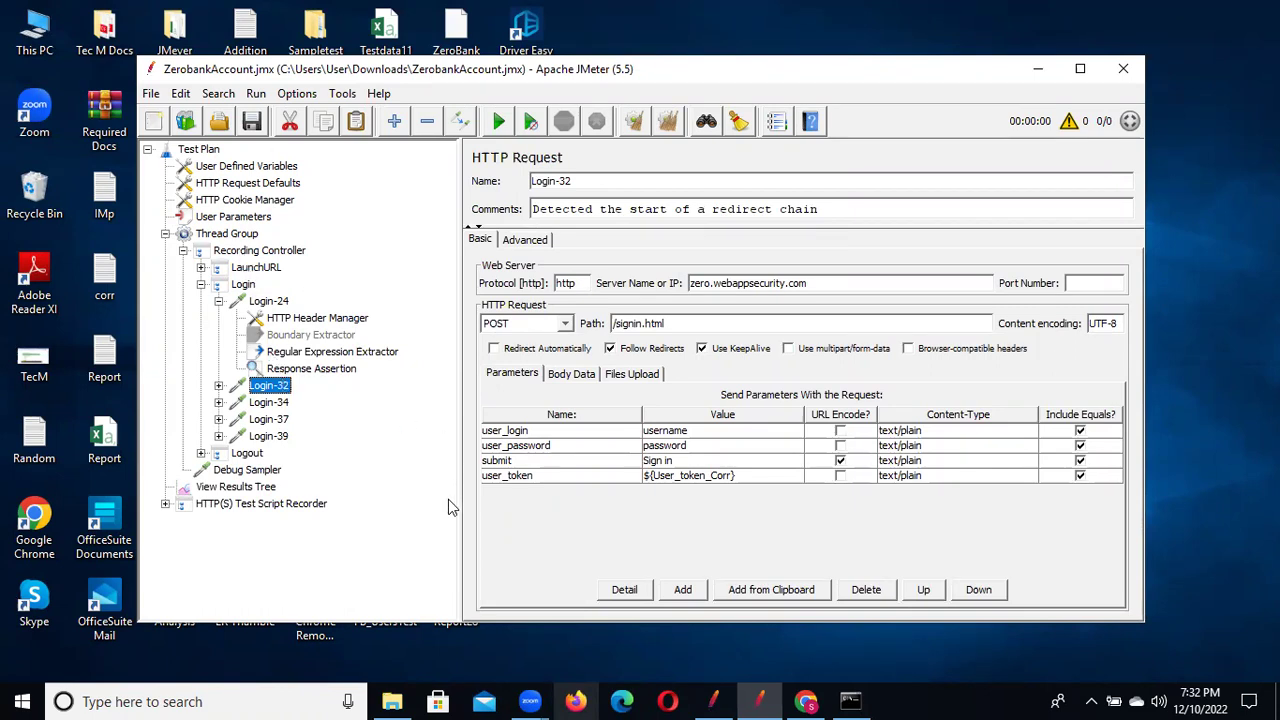
pyautogui.click(258, 218)
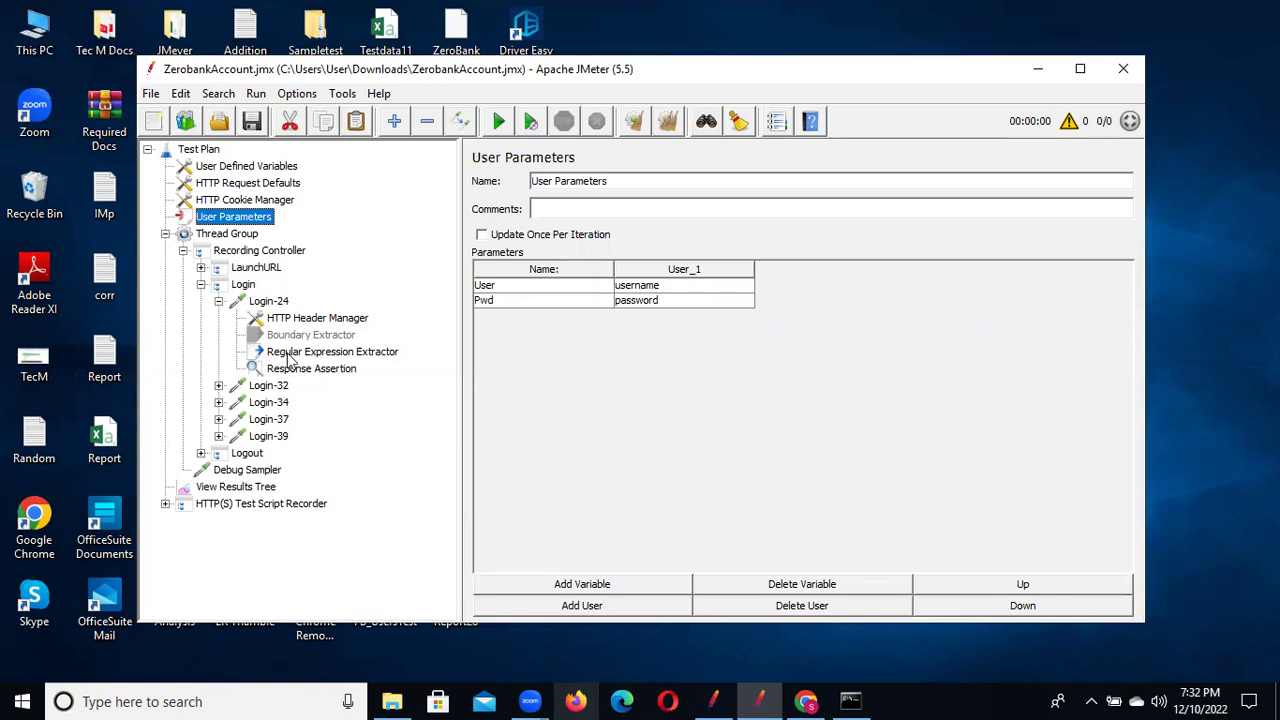
pyautogui.click(260, 388)
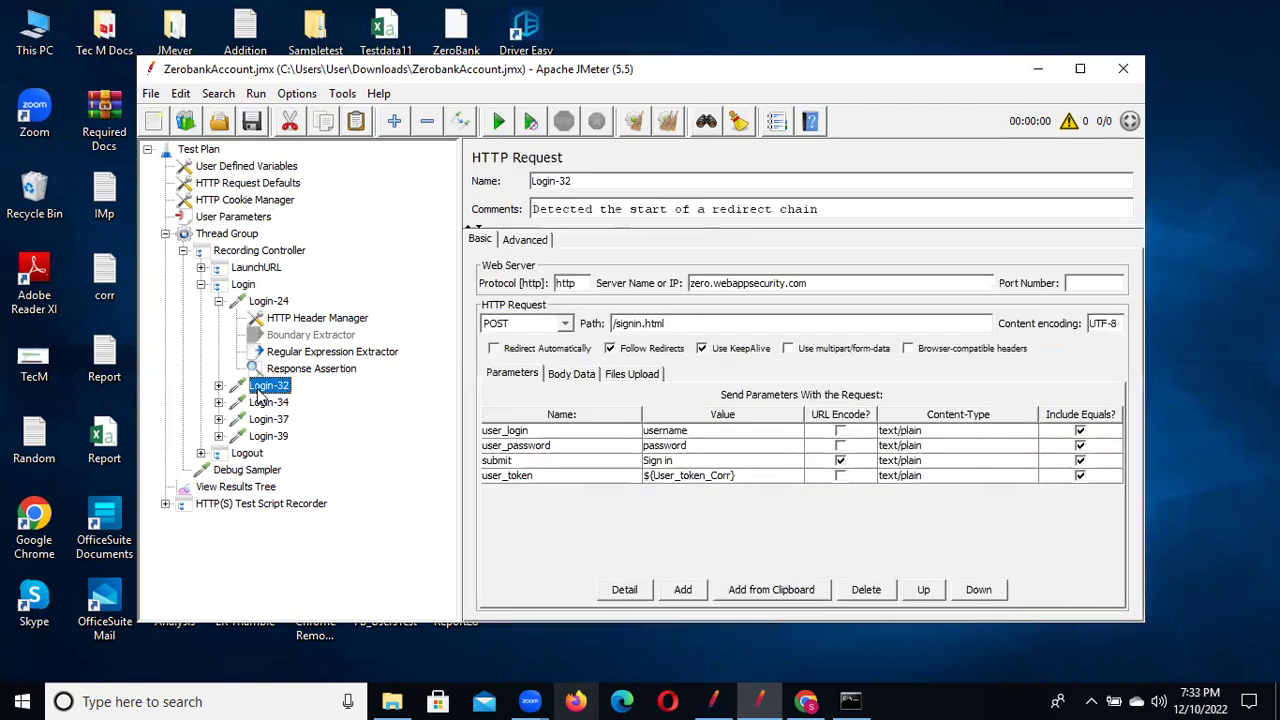
pyautogui.doubleClick(708, 430)
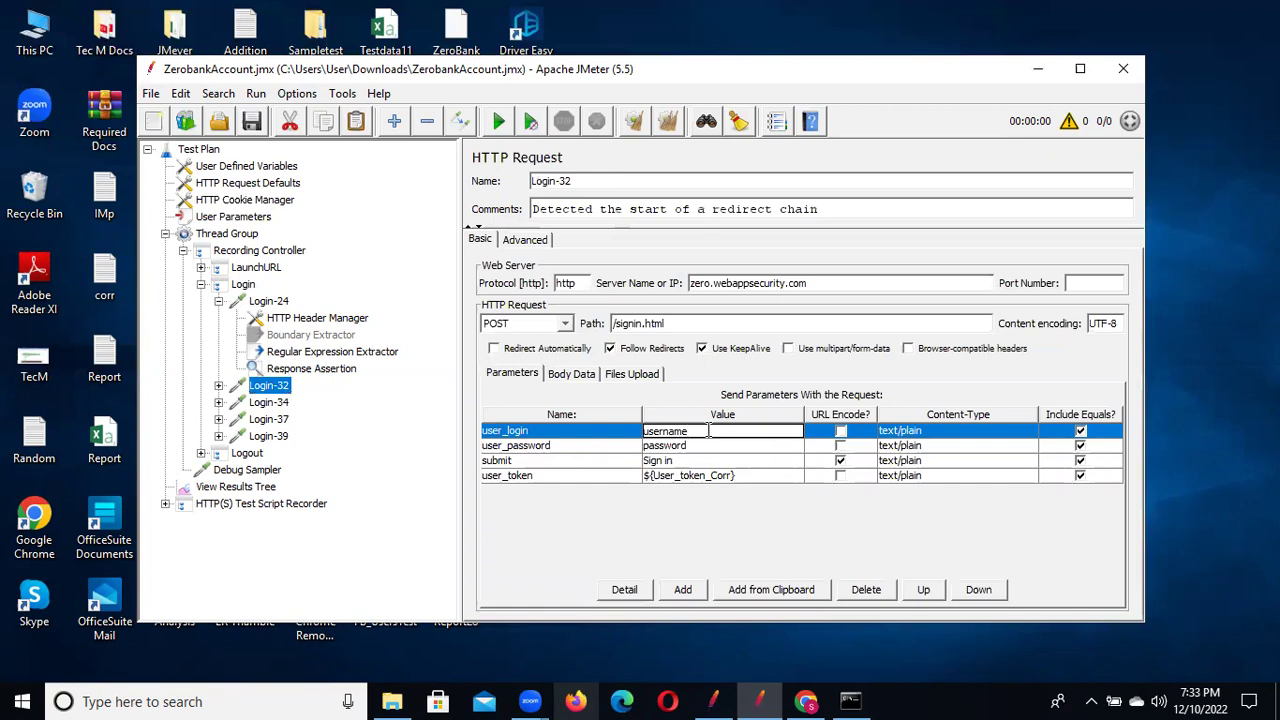
pyautogui.press('BackSpace')
pyautogui.press('BackSpace')
pyautogui.press('BackSpace')
pyautogui.press('BackSpace')
pyautogui.press('BackSpace')
pyautogui.press('BackSpace')
pyautogui.press('BackSpace')
pyautogui.press('BackSpace')
pyautogui.write('${user}')
pyautogui.click(705, 446)
pyautogui.moveTo(705, 446); pyautogui.dragTo(624, 455)
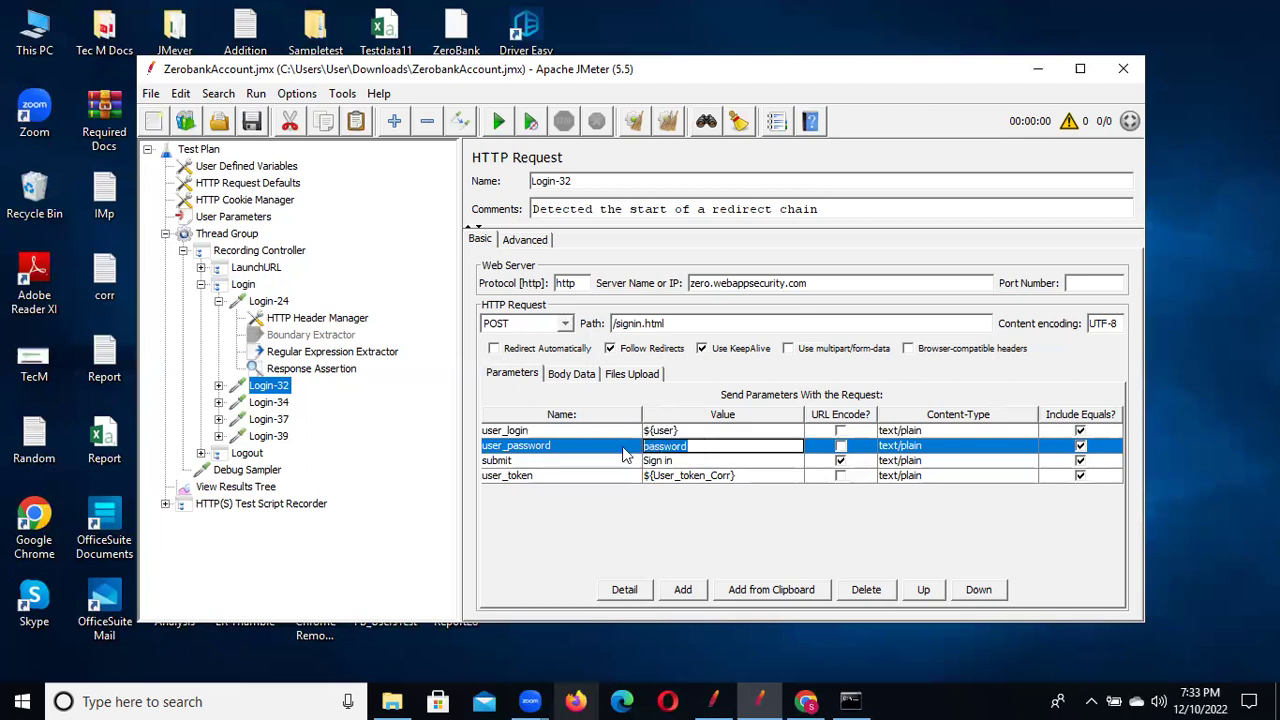
pyautogui.press('BackSpace')
pyautogui.write('${Pwd}')
pyautogui.click(230, 217)
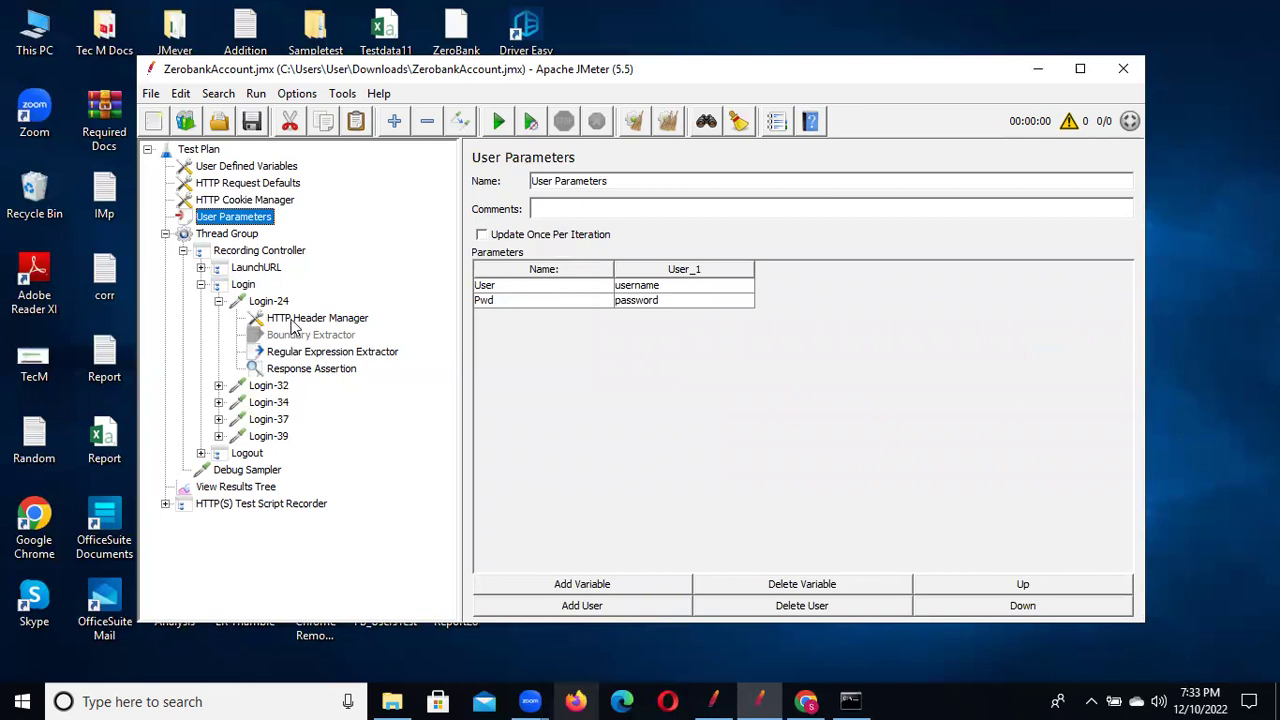
# Step through Login-24, -32, -34, -37, -39 and Logout, ending on View Results Tree
pyautogui.click(276, 302)
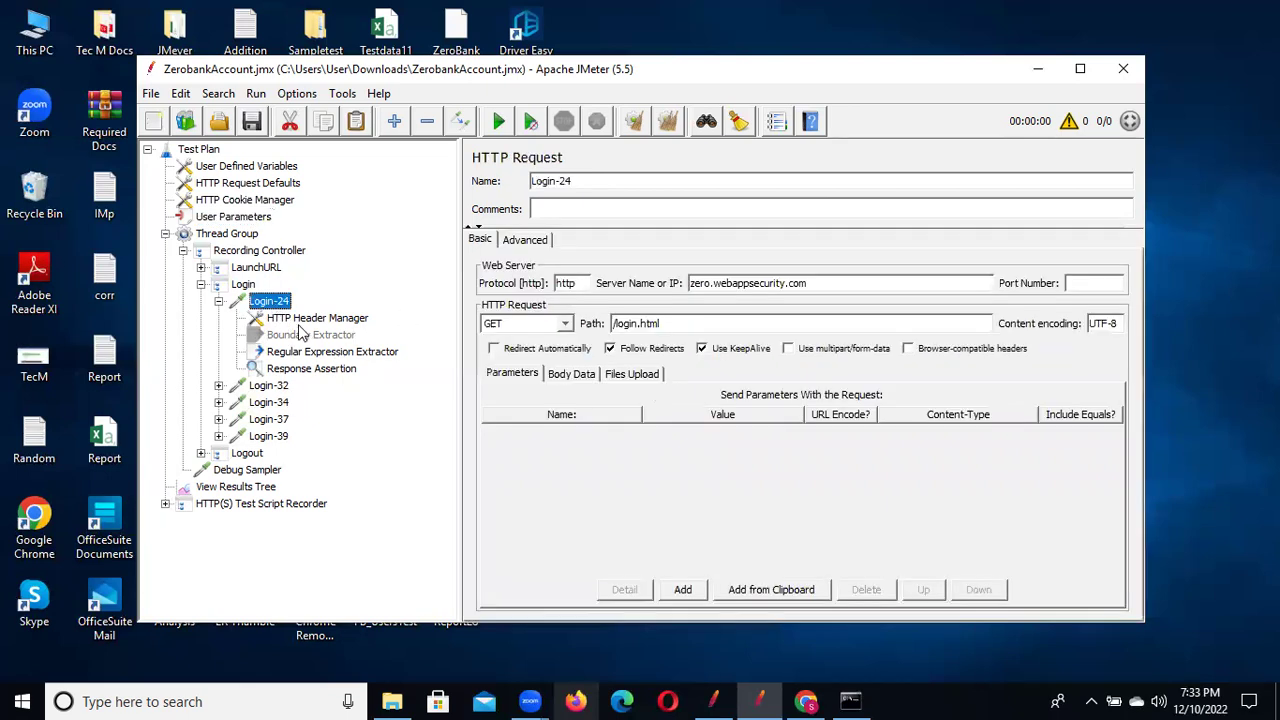
pyautogui.click(272, 388)
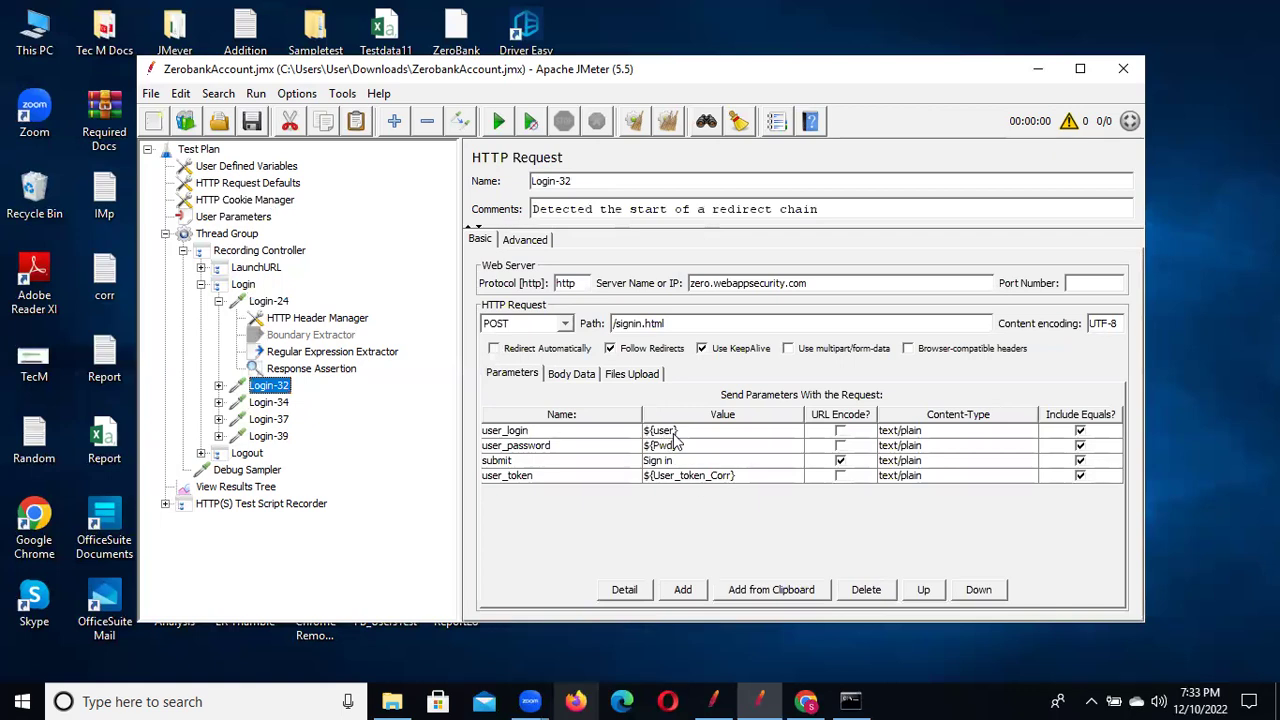
pyautogui.click(262, 403)
pyautogui.click(268, 420)
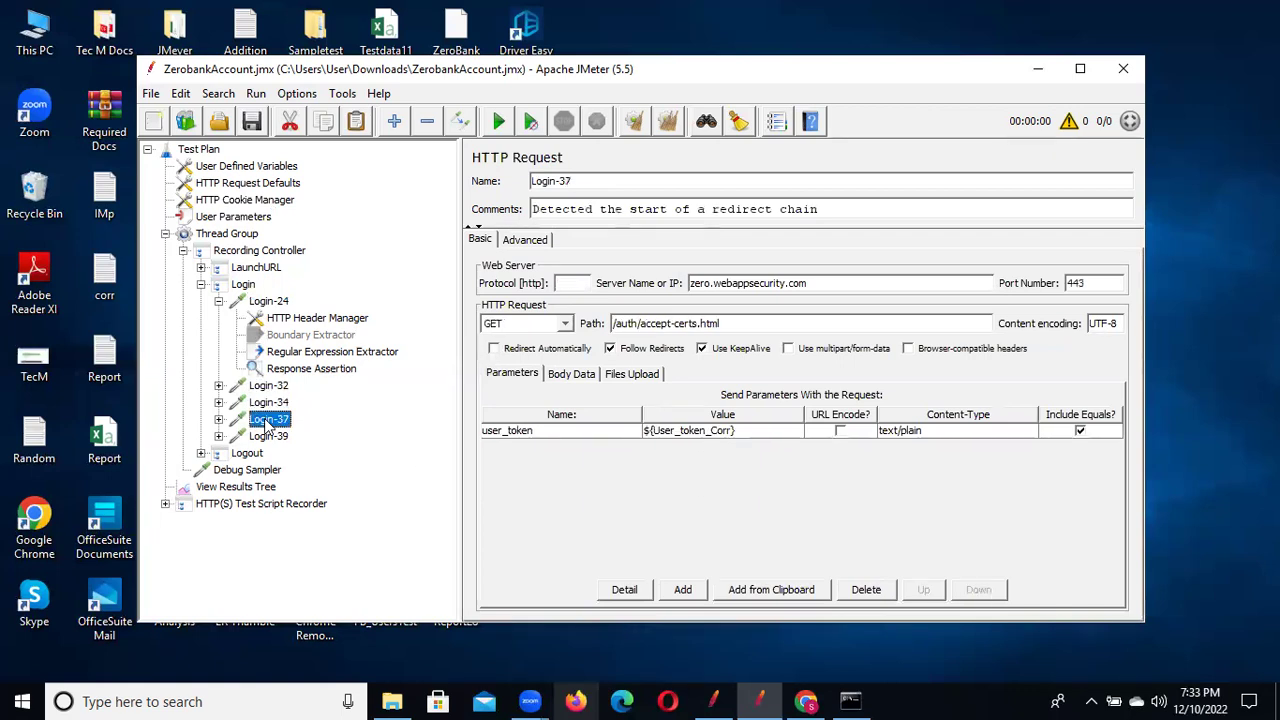
pyautogui.click(272, 437)
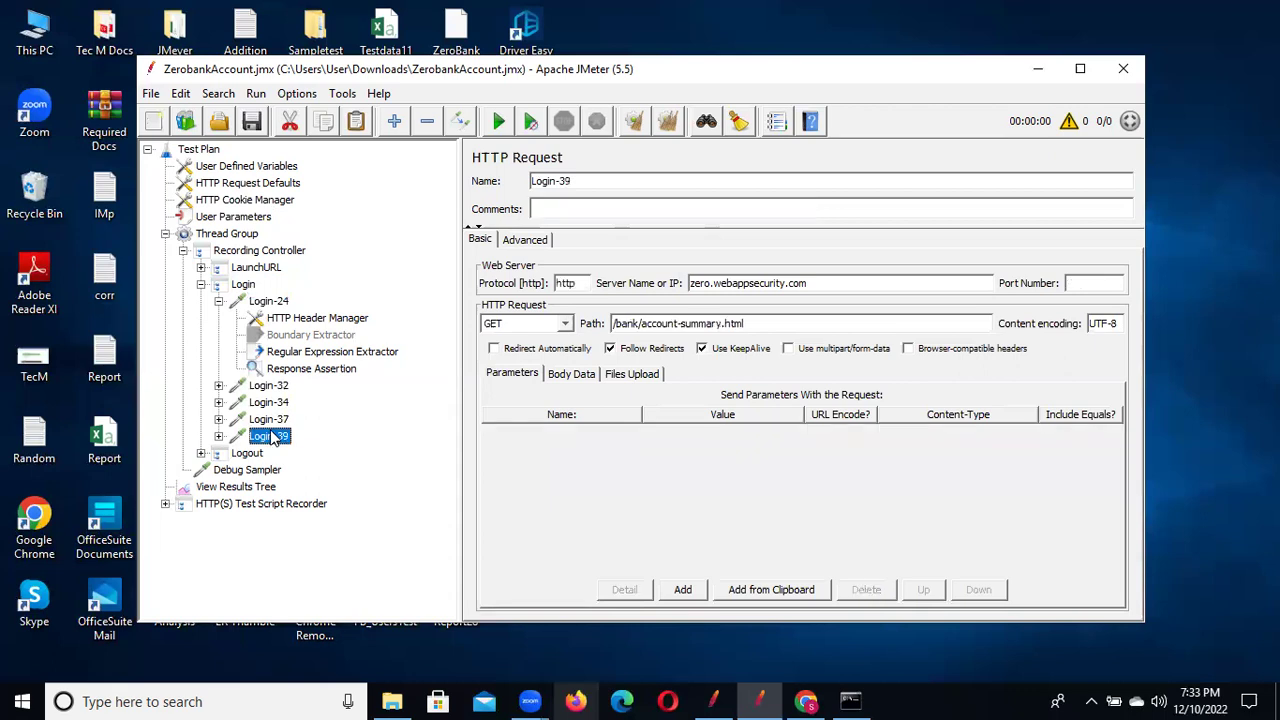
pyautogui.click(247, 455)
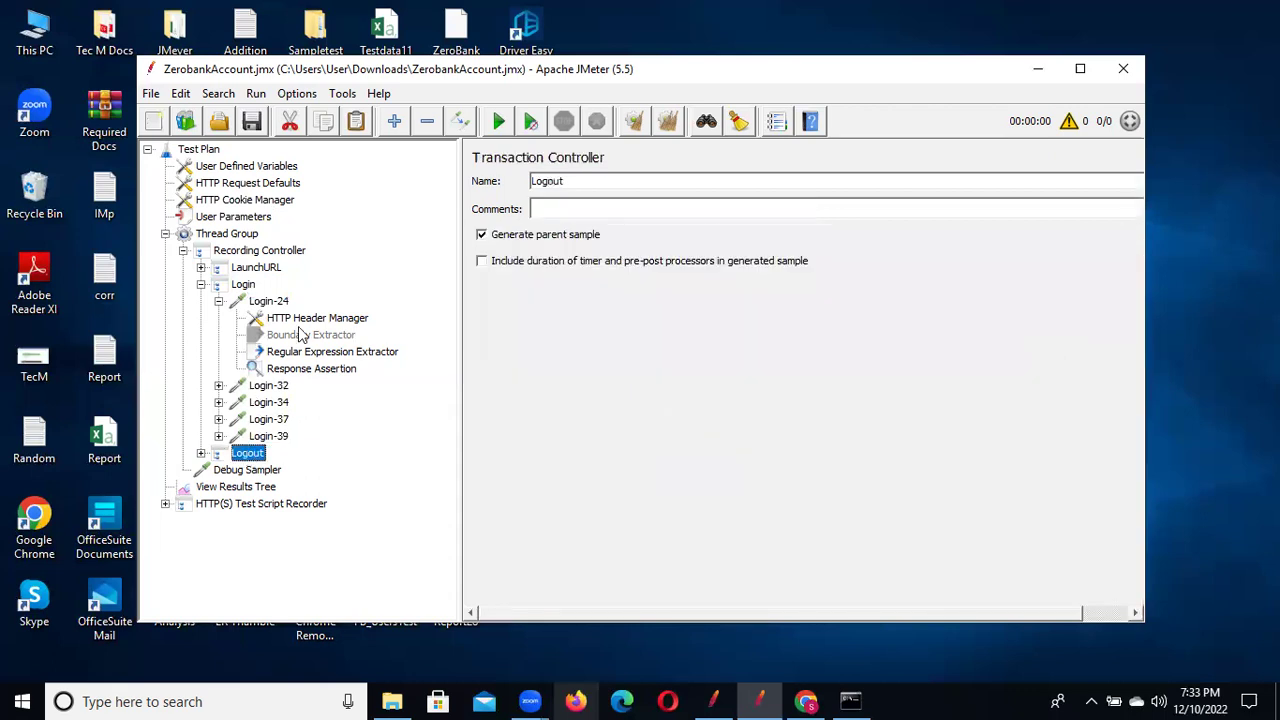
pyautogui.click(268, 386)
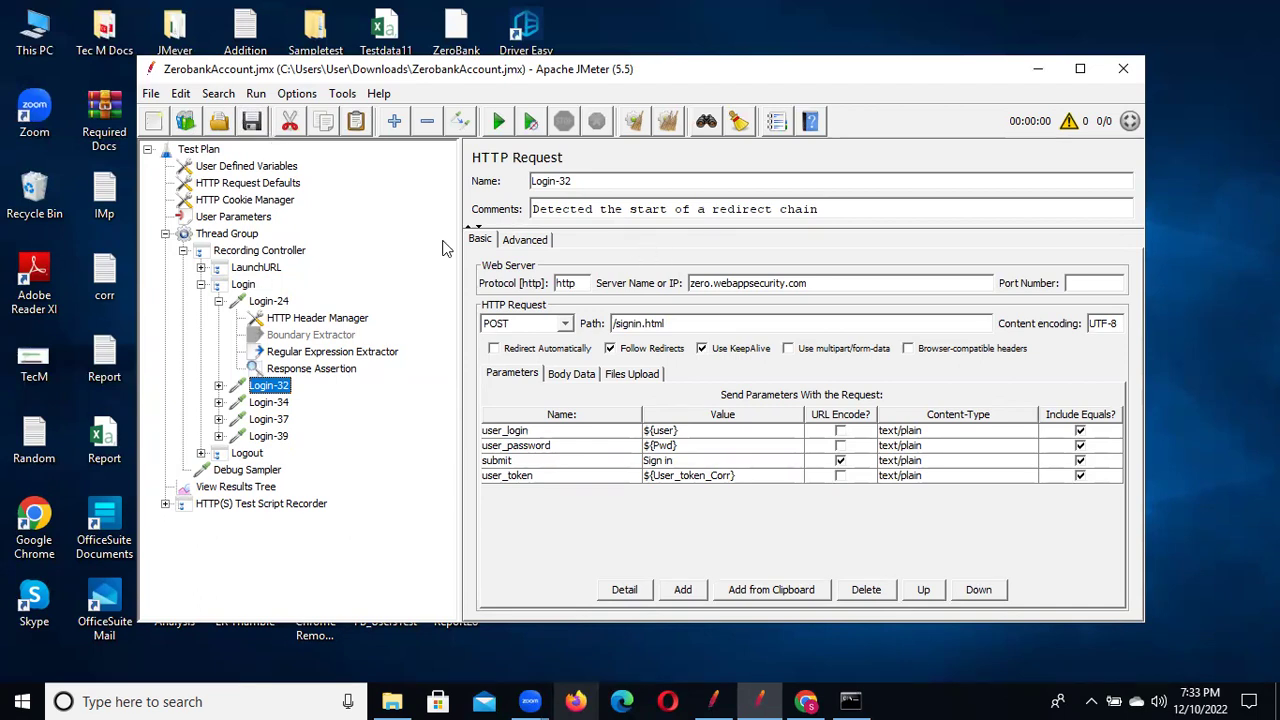
pyautogui.click(240, 487)
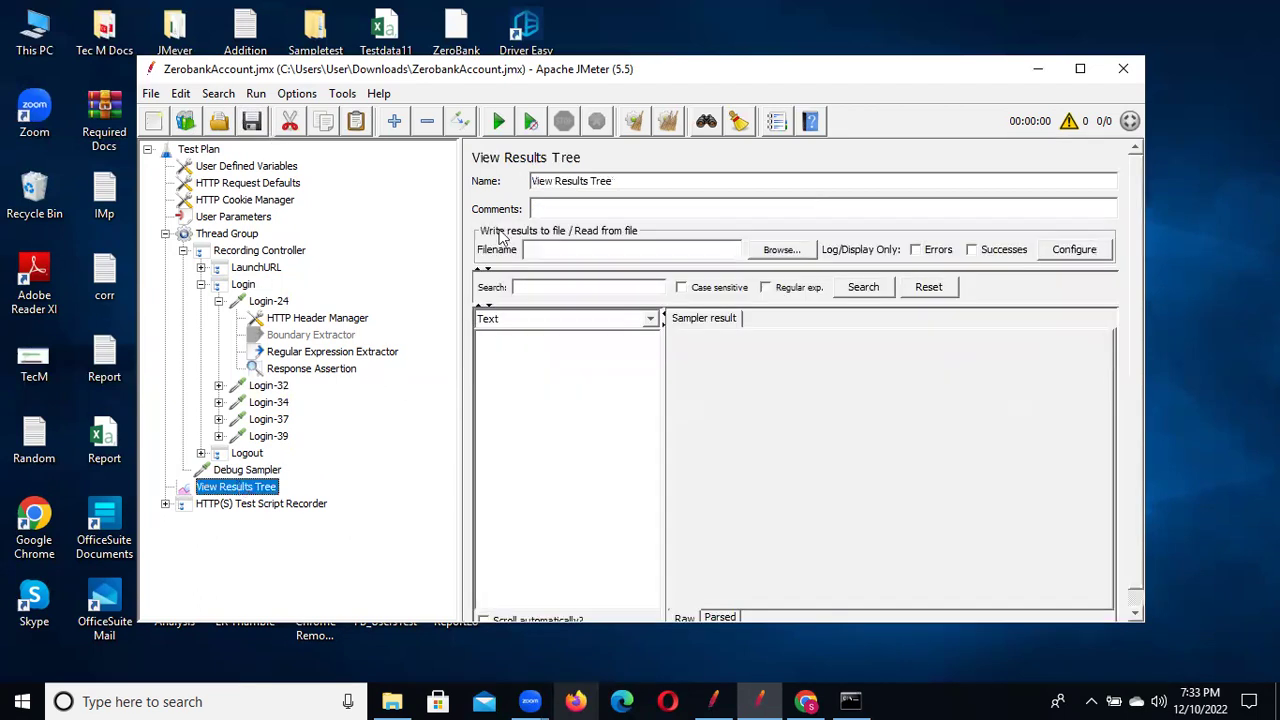
# Run the test plan, overwriting the existing results file
pyautogui.click(498, 121)
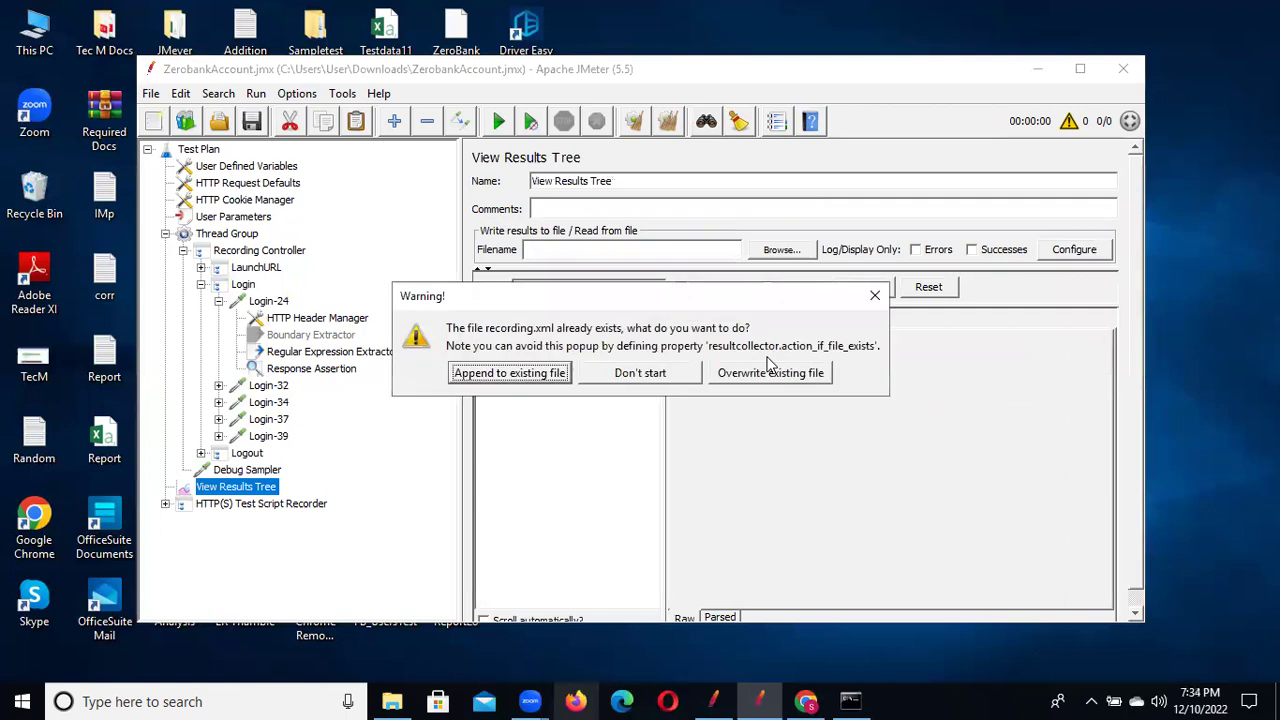
pyautogui.click(787, 375)
pyautogui.hotkey('ctrl', 'r')
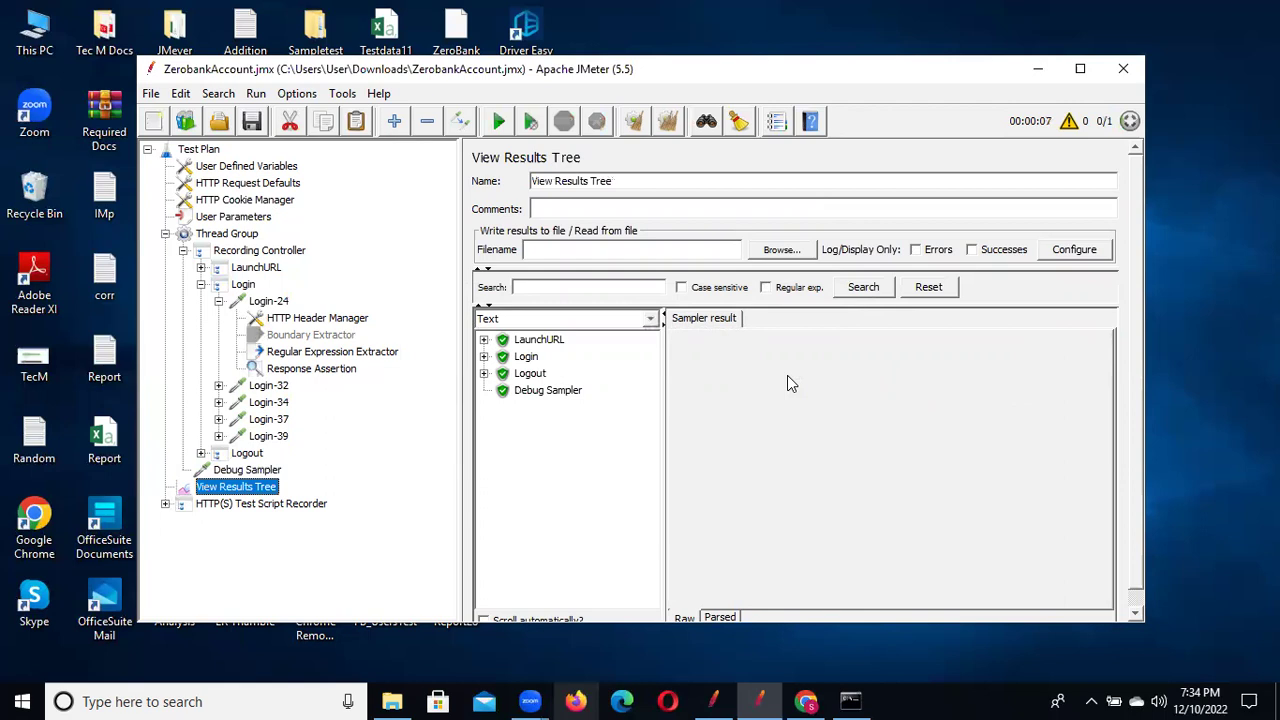
# Inspect Login-24 and Login-32 results, confirming response code 200, and expand LaunchURL
pyautogui.click(484, 357)
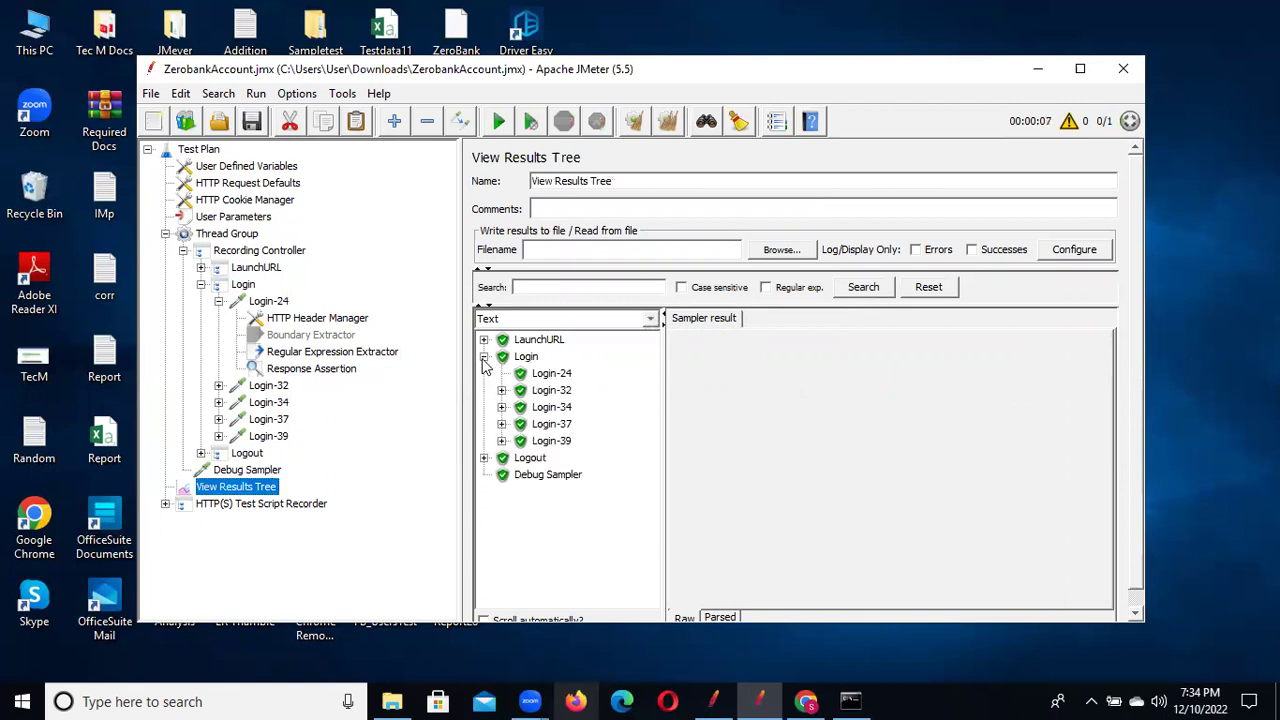
pyautogui.click(545, 376)
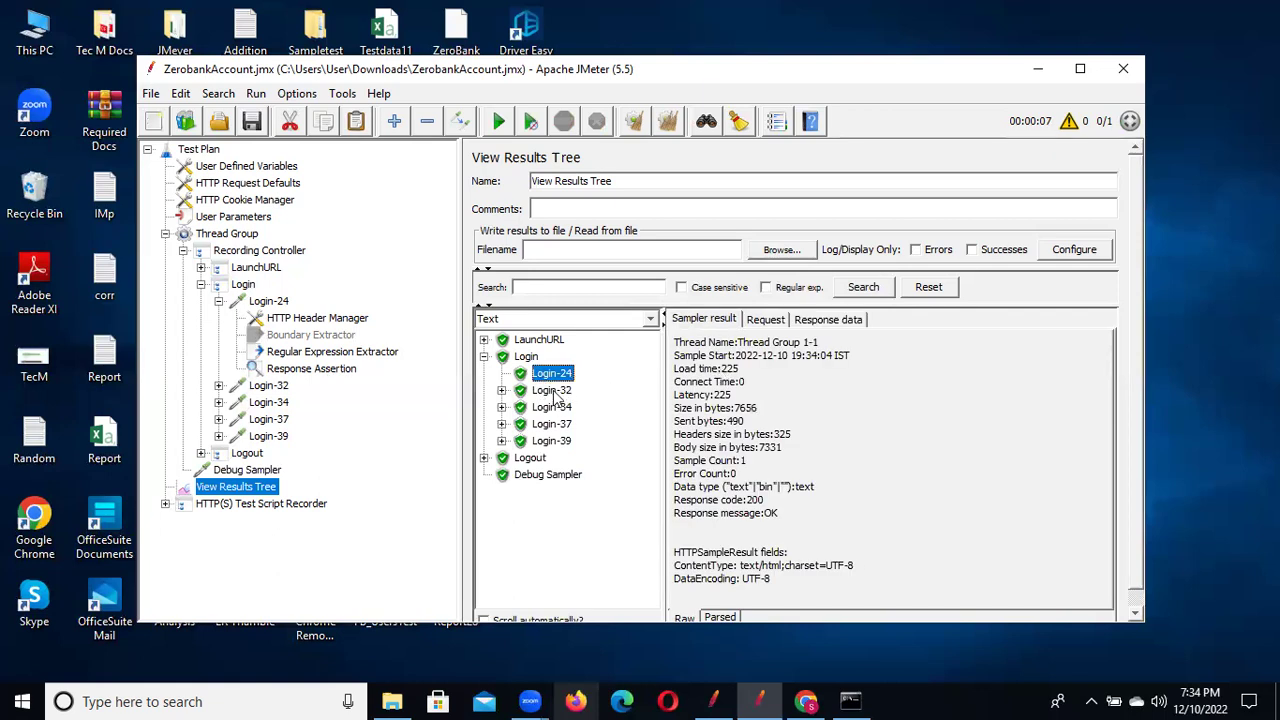
pyautogui.press('Down')
pyautogui.click(828, 319)
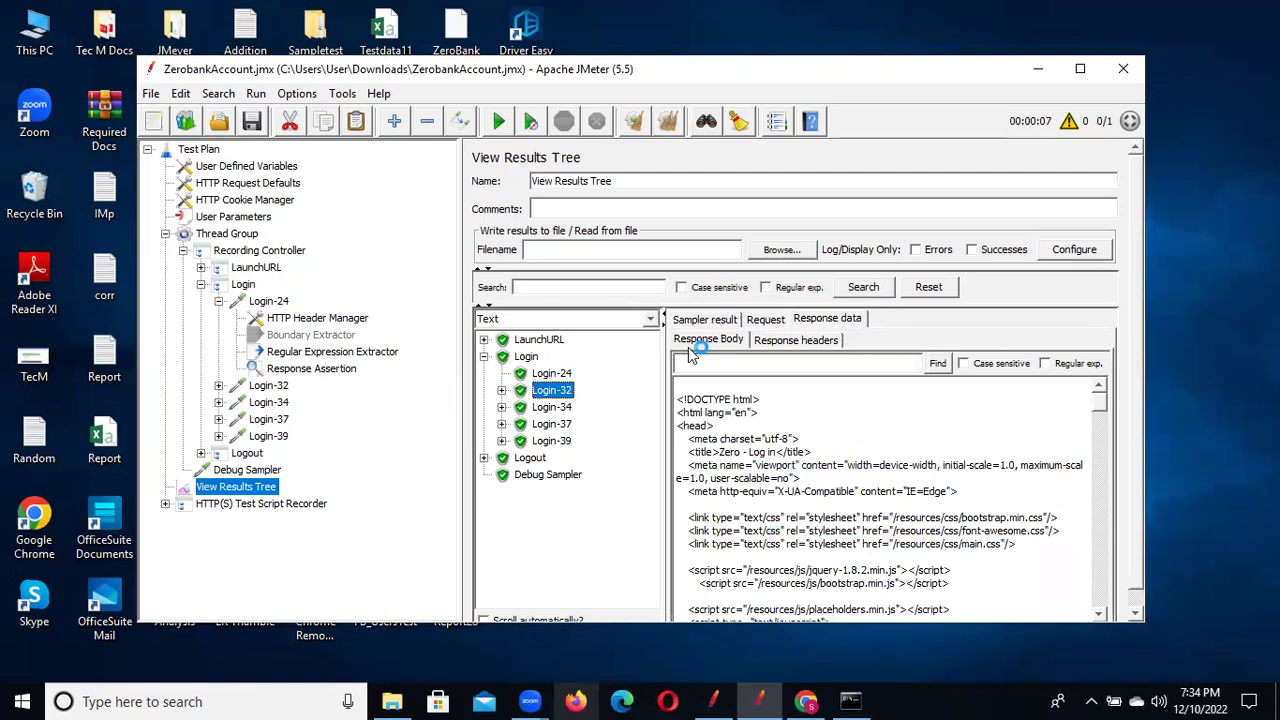
pyautogui.click(704, 319)
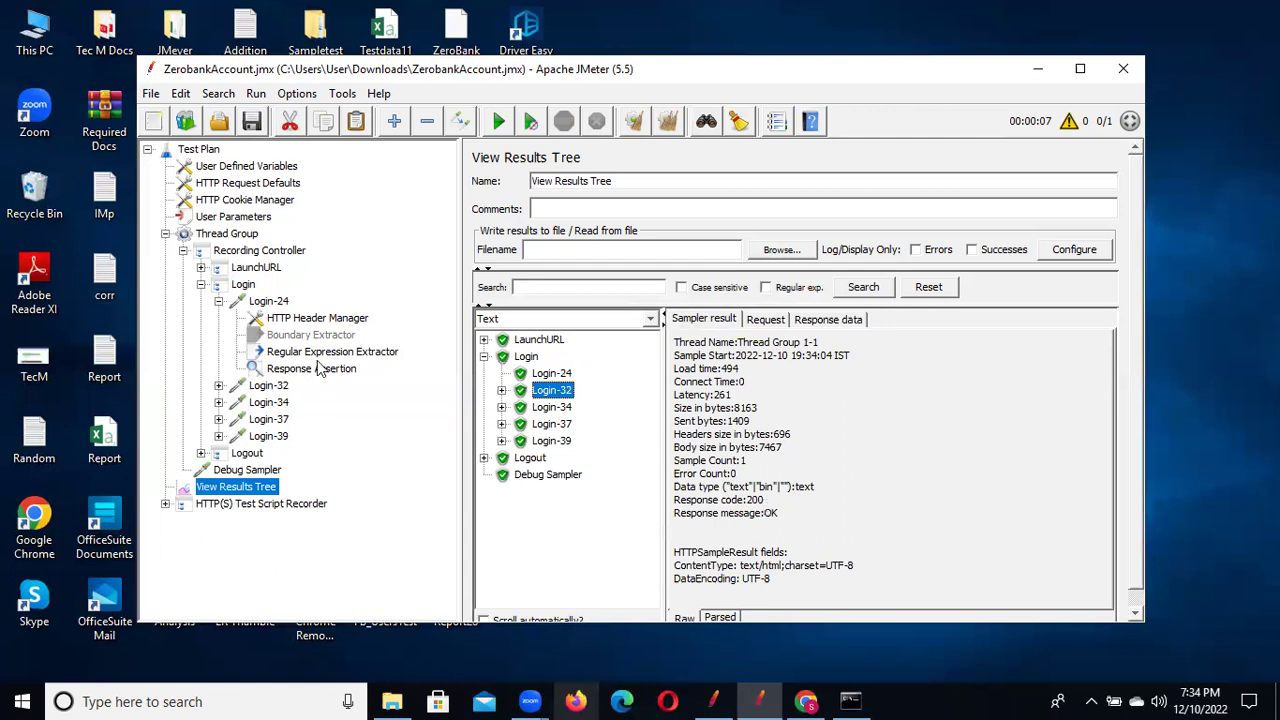
pyautogui.click(200, 268)
# Review LaunchURL's Response Assertion and the Debug Sampler's captured variables, ending on User Parameters
pyautogui.click(262, 319)
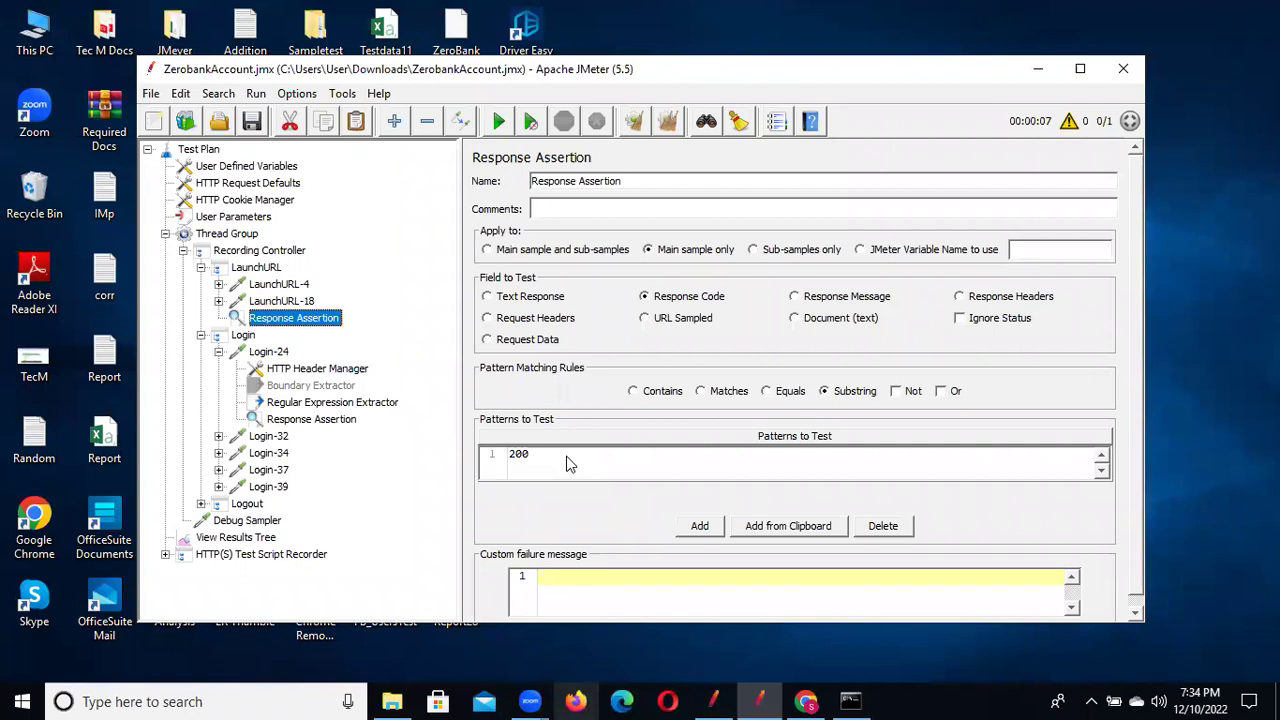
pyautogui.click(255, 538)
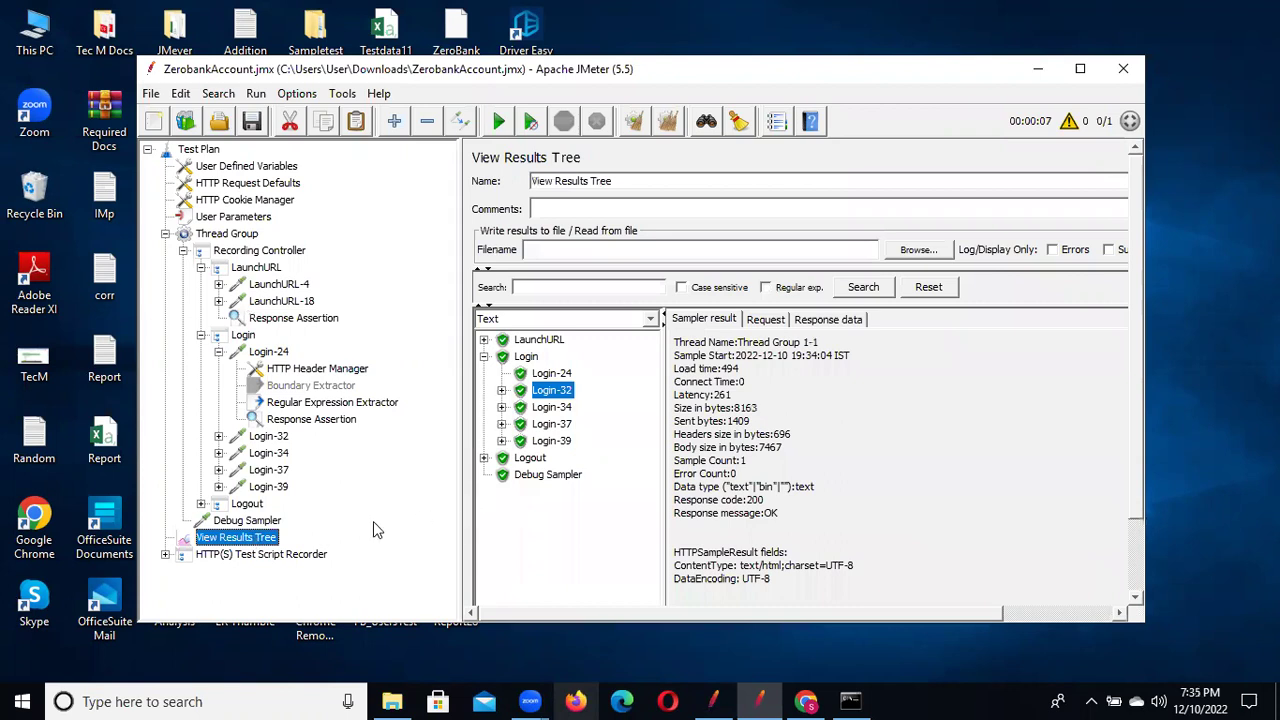
pyautogui.click(245, 521)
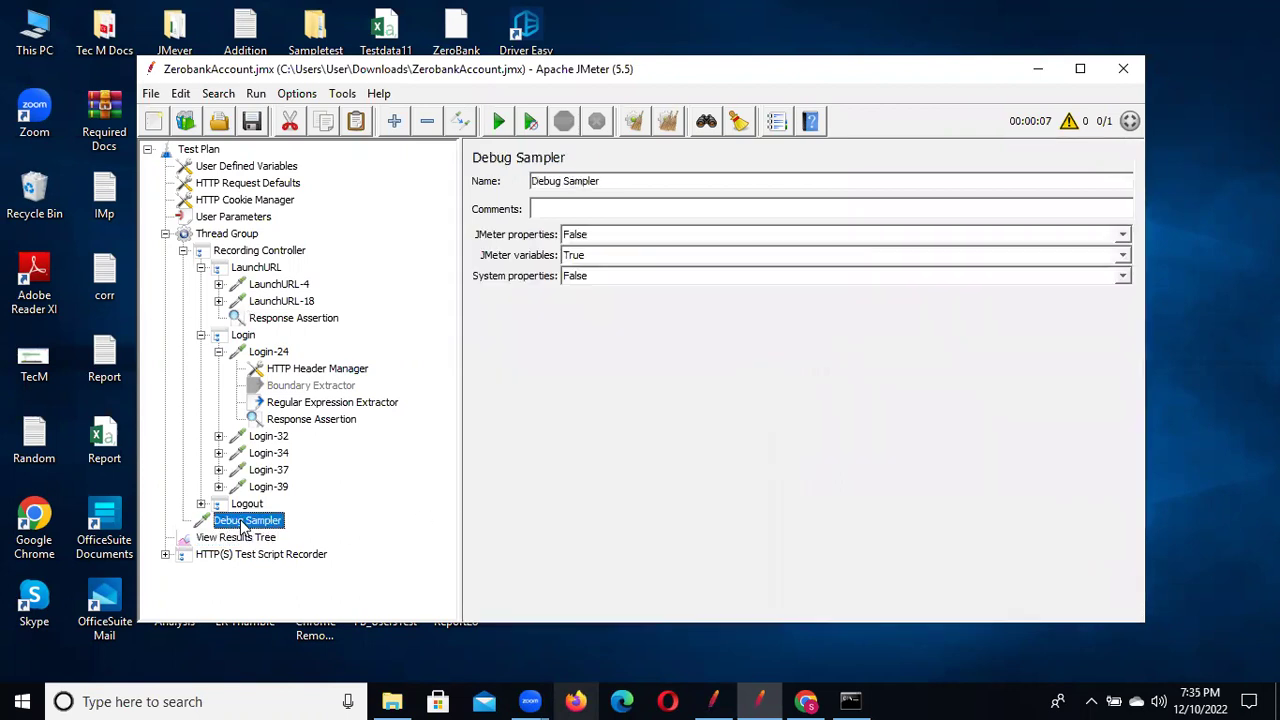
pyautogui.click(224, 540)
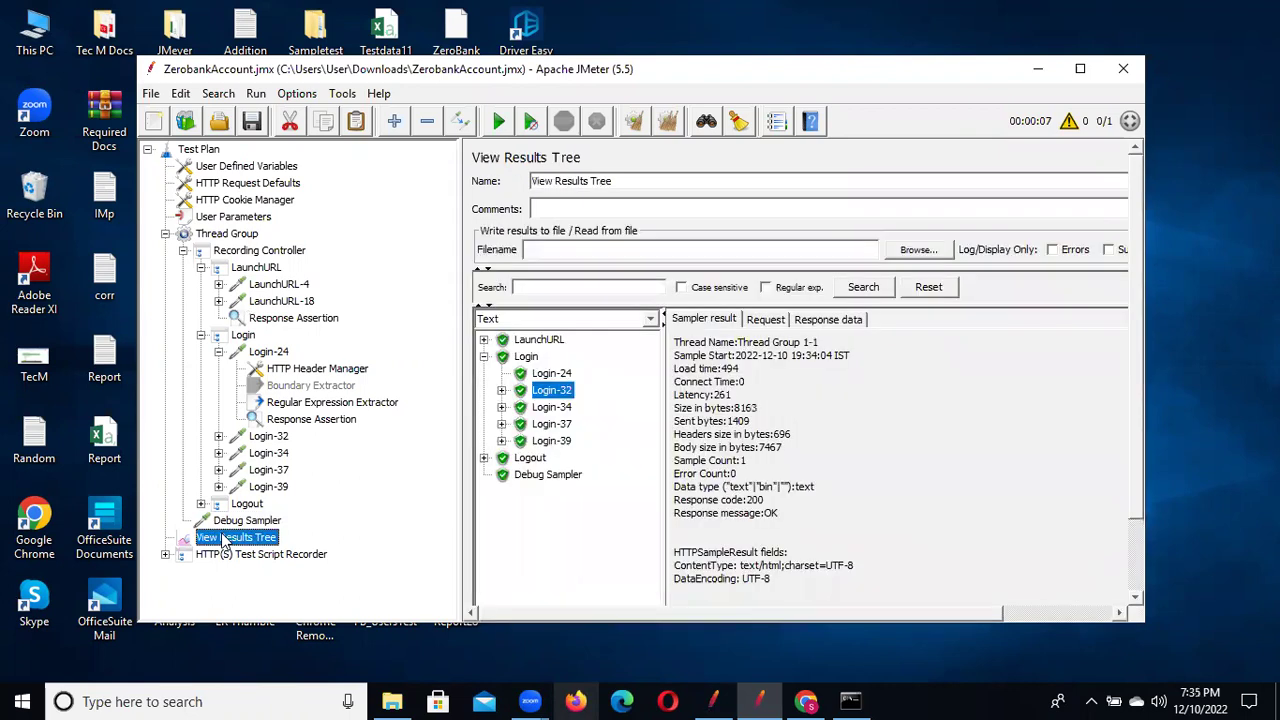
pyautogui.click(547, 477)
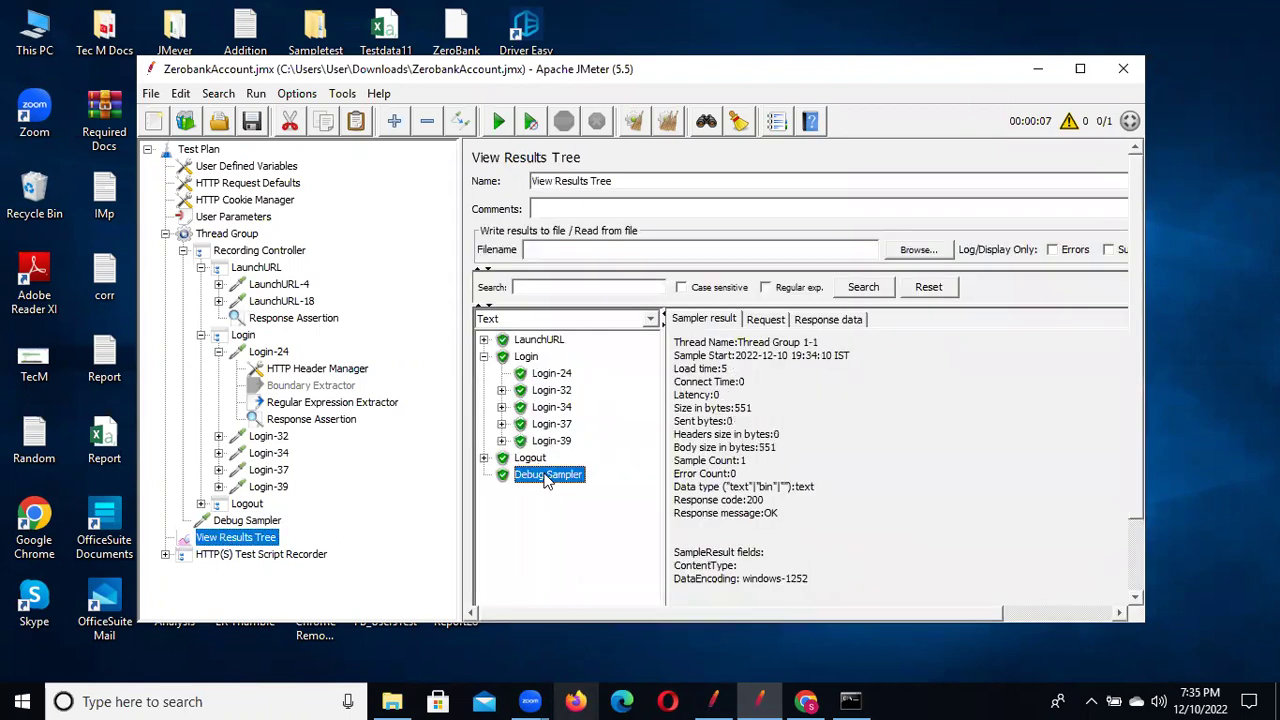
pyautogui.click(827, 321)
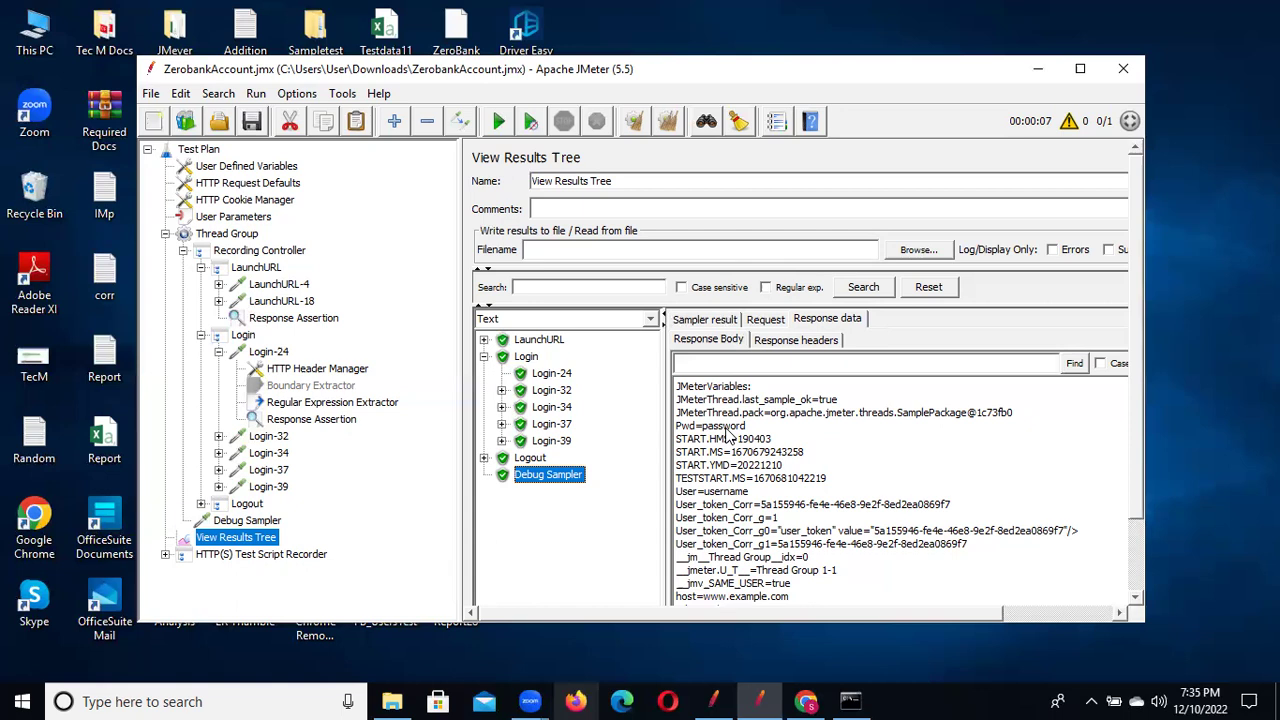
pyautogui.click(212, 217)
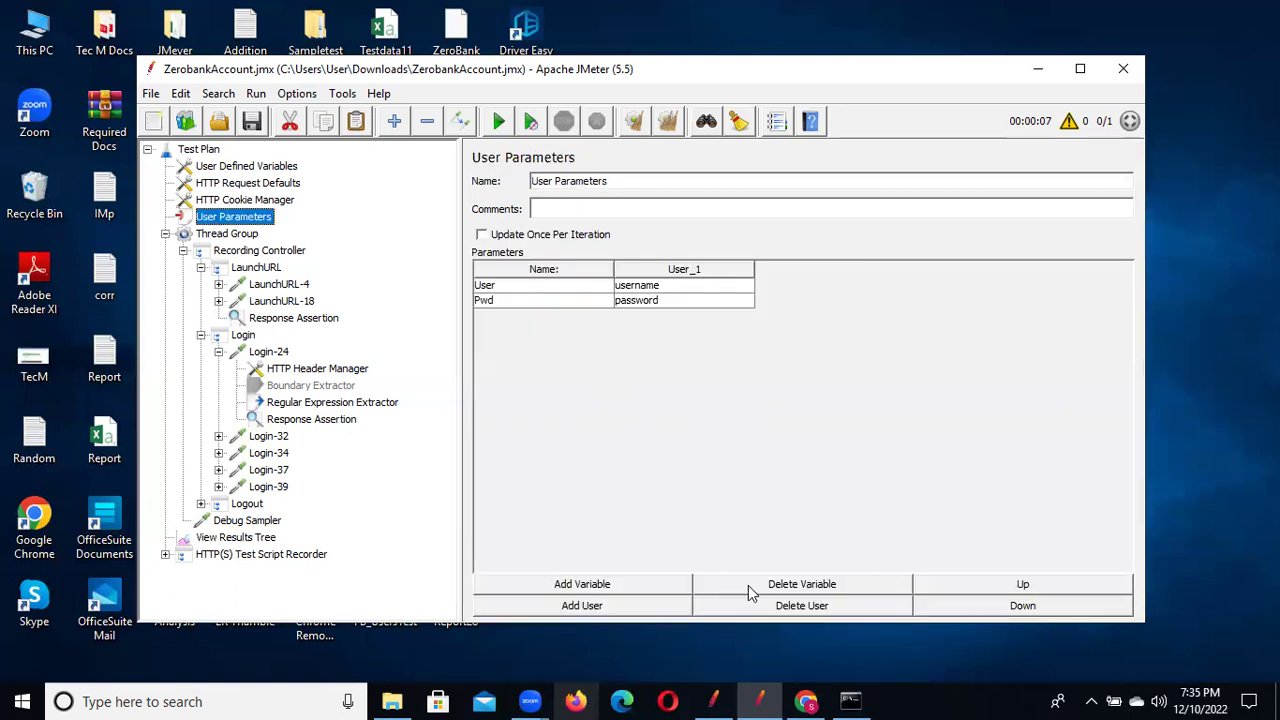
# Add a User_2 column holding a second user's login name and password
pyautogui.click(593, 608)
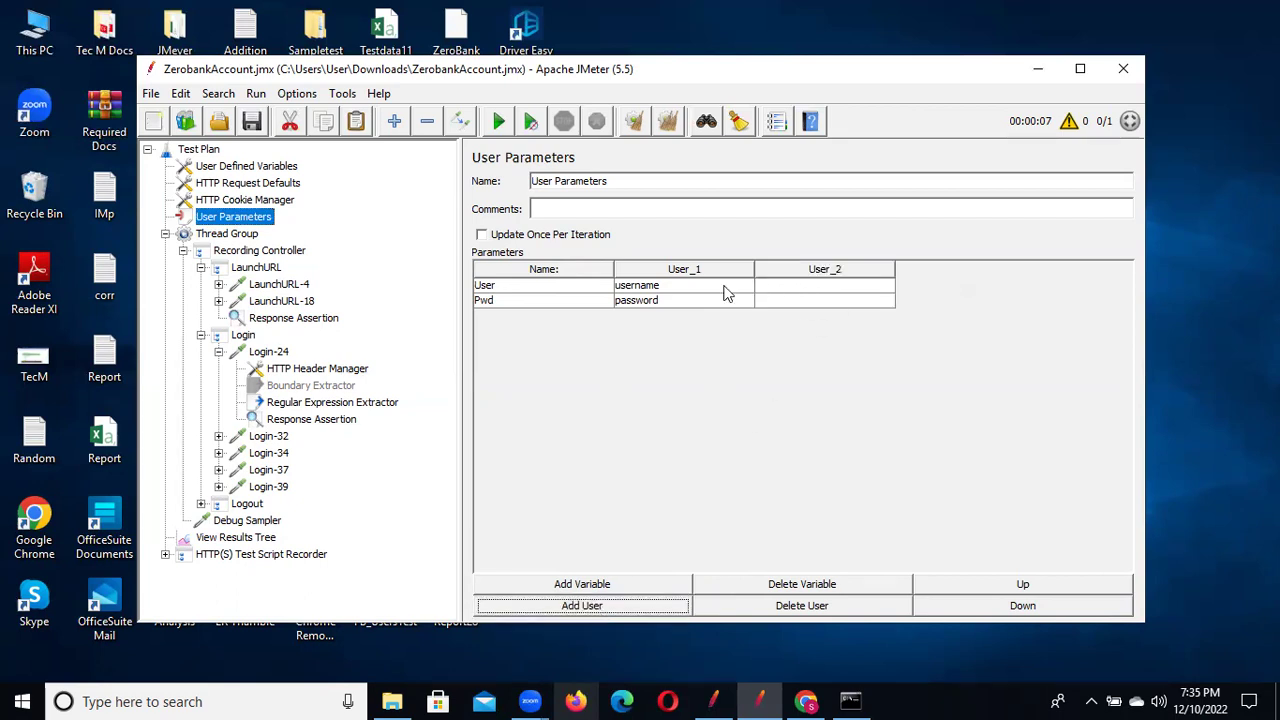
pyautogui.doubleClick(802, 286)
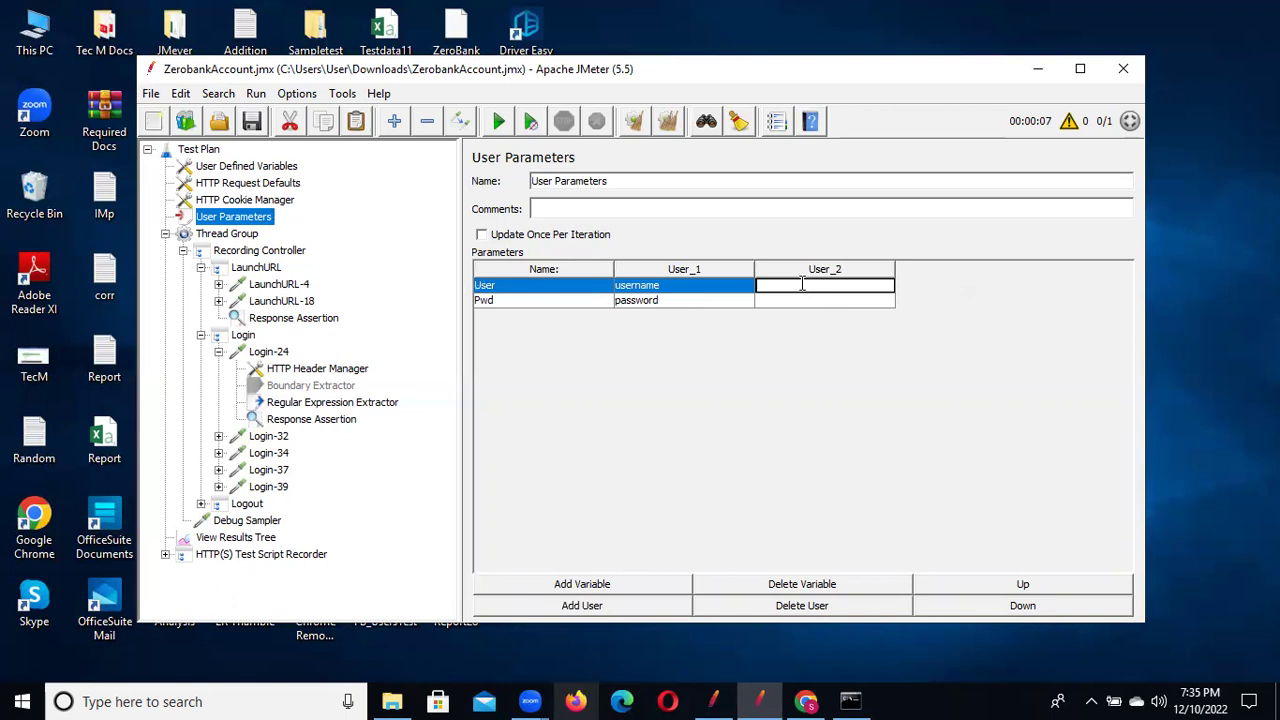
pyautogui.write('kiran')
pyautogui.doubleClick(775, 301)
pyautogui.write('kiran')
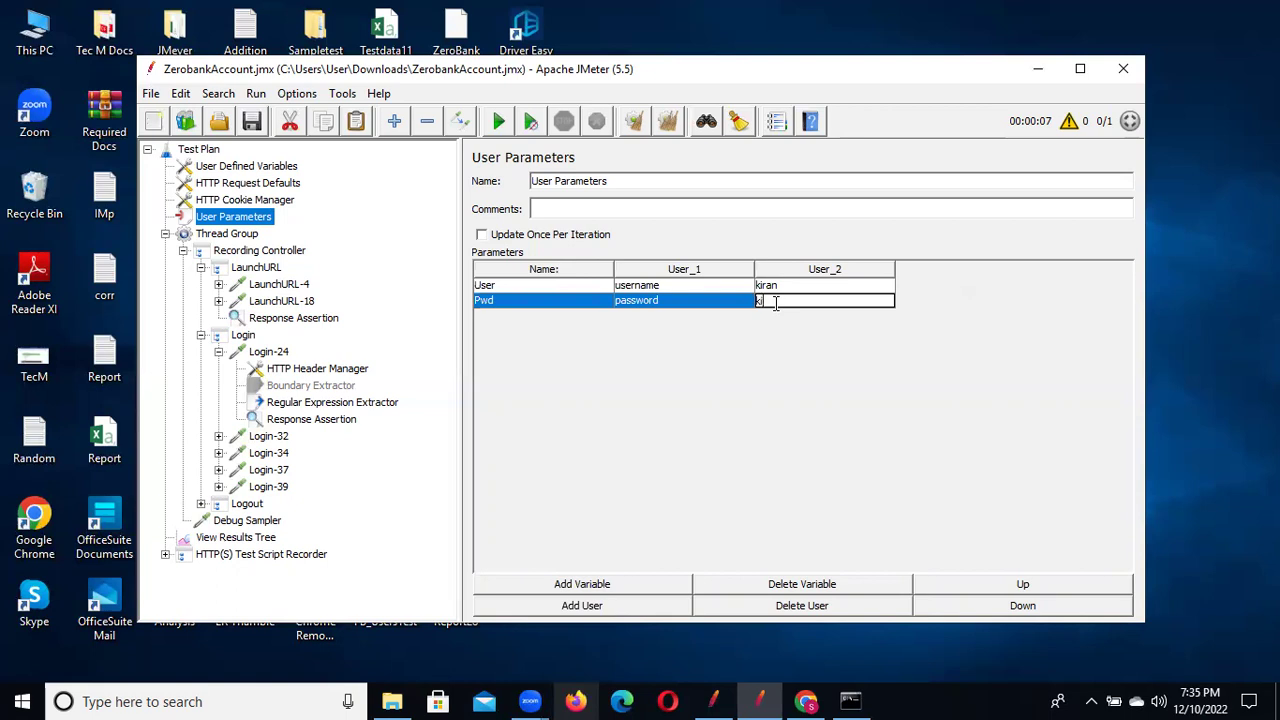
pyautogui.write('1234')
pyautogui.click(254, 122)
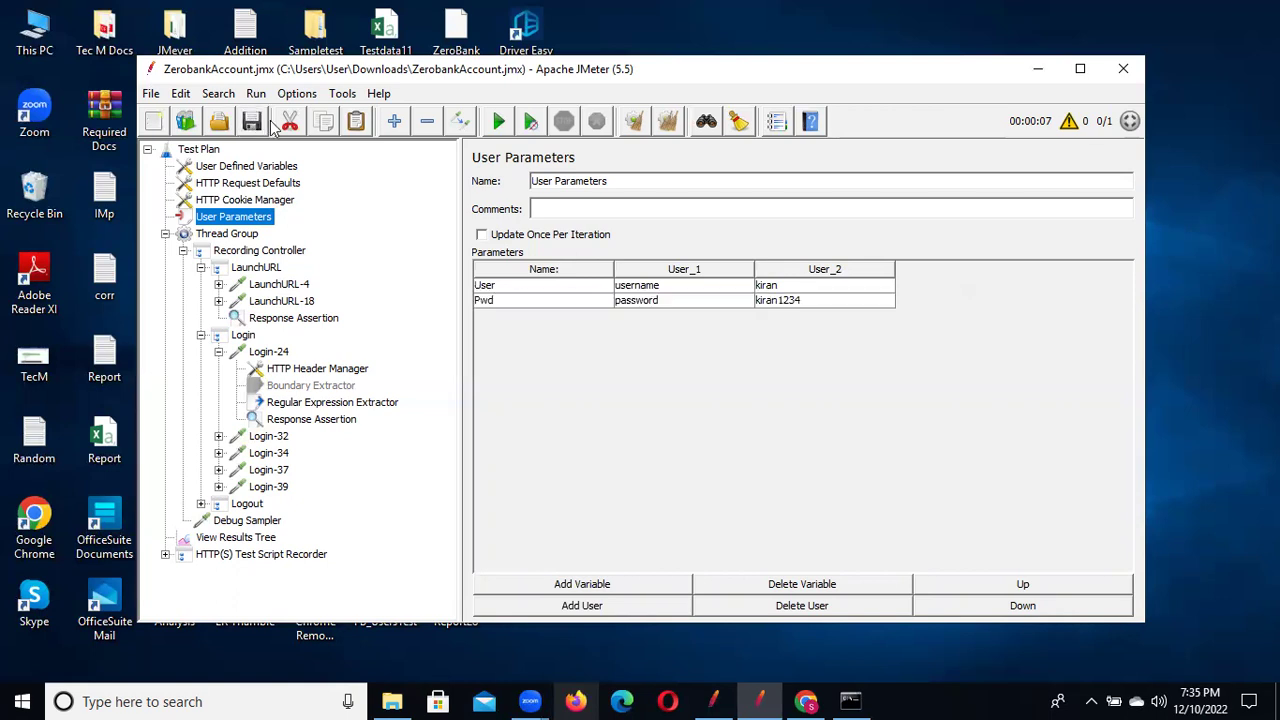
# Set the Thread Group's number of threads to 2
pyautogui.click(236, 234)
pyautogui.press('BackSpace')
pyautogui.write('2')
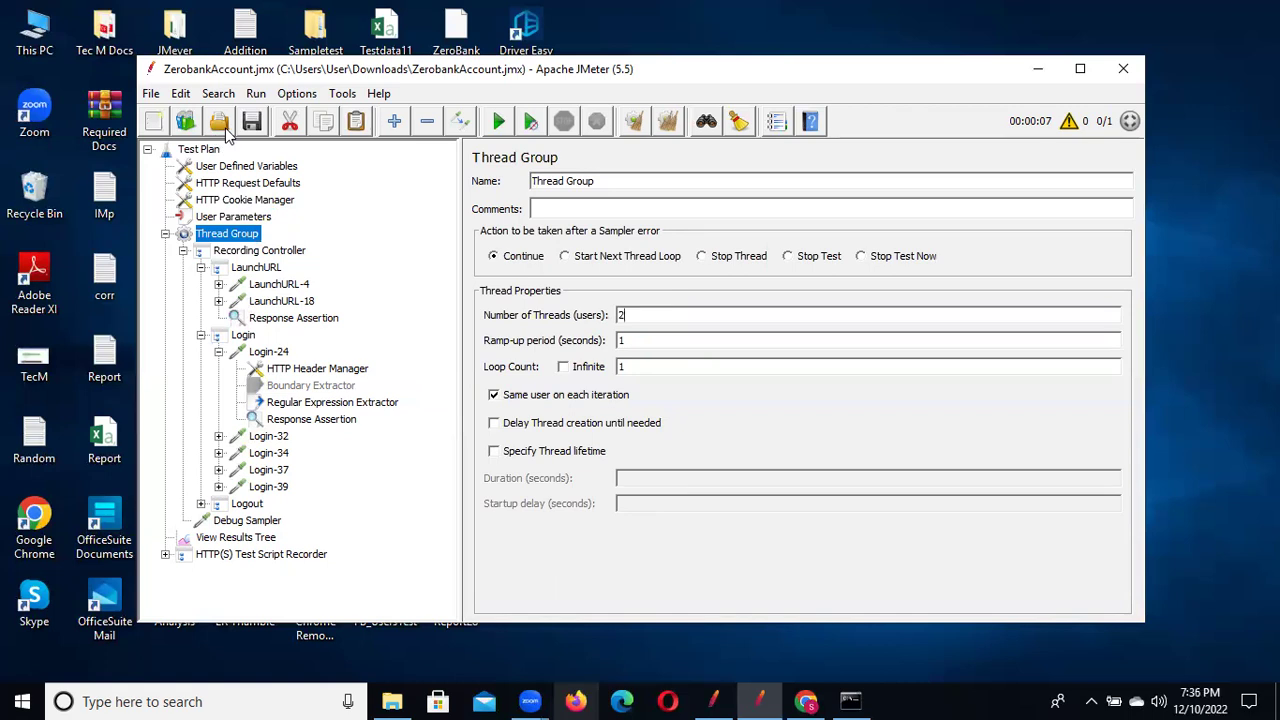
# Clear the old results and start a new run, overwriting the results file
pyautogui.click(236, 538)
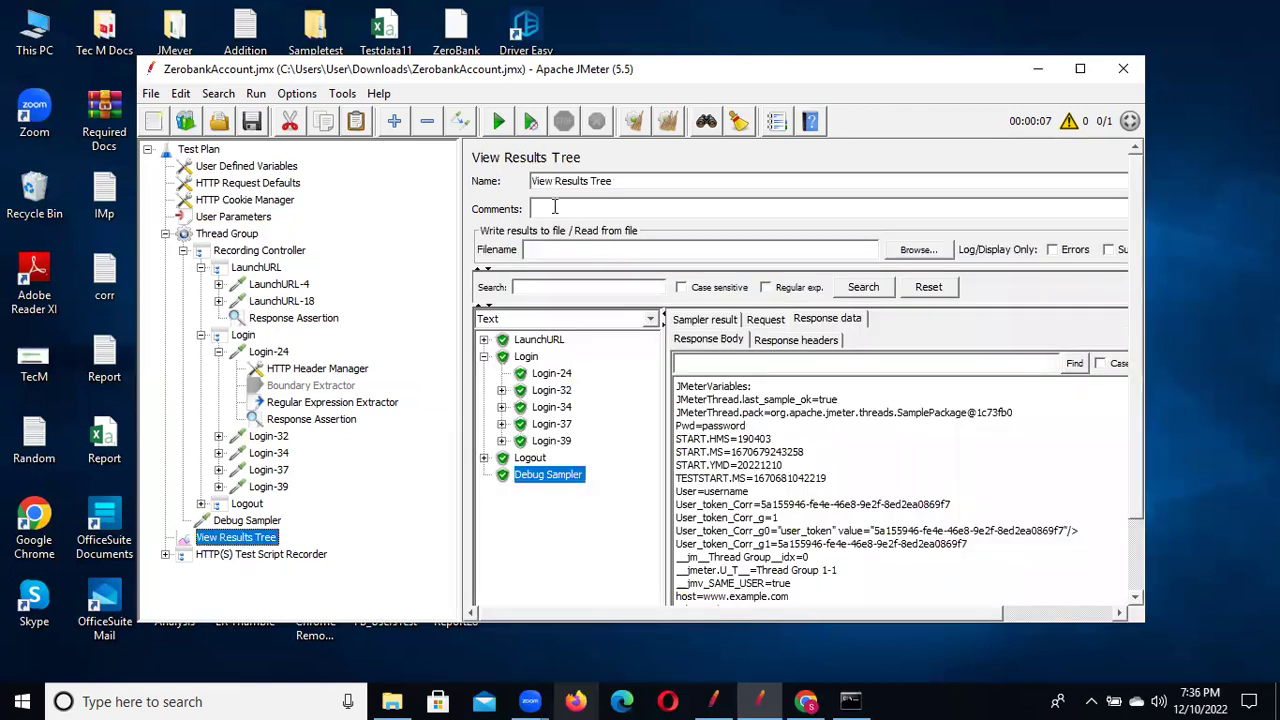
pyautogui.hotkey('ctrl', 'e')
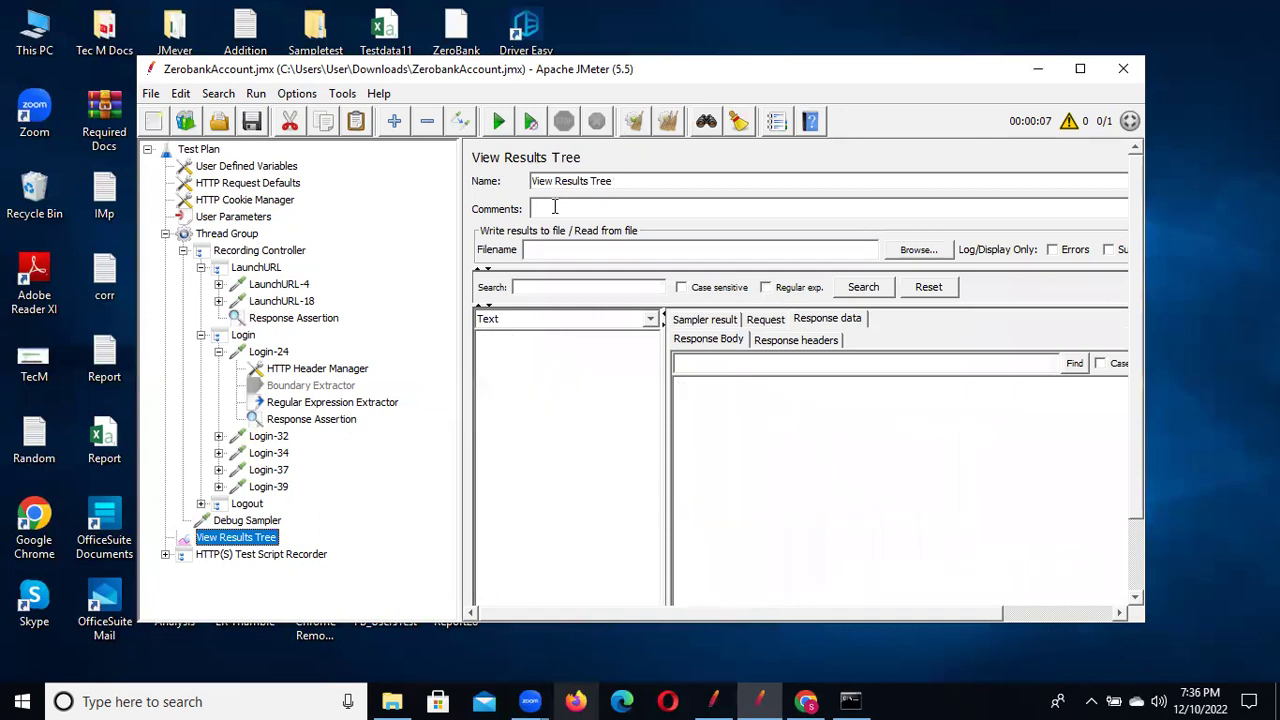
pyautogui.hotkey('ctrl', 'r')
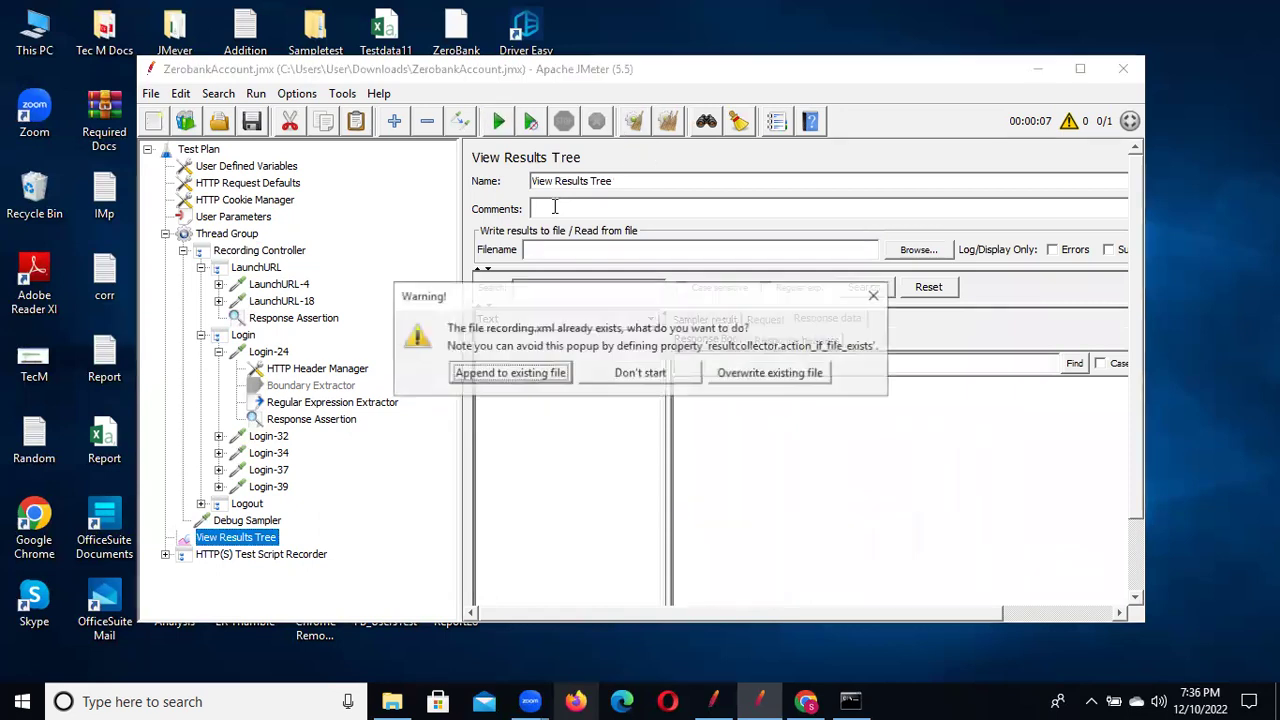
pyautogui.click(770, 375)
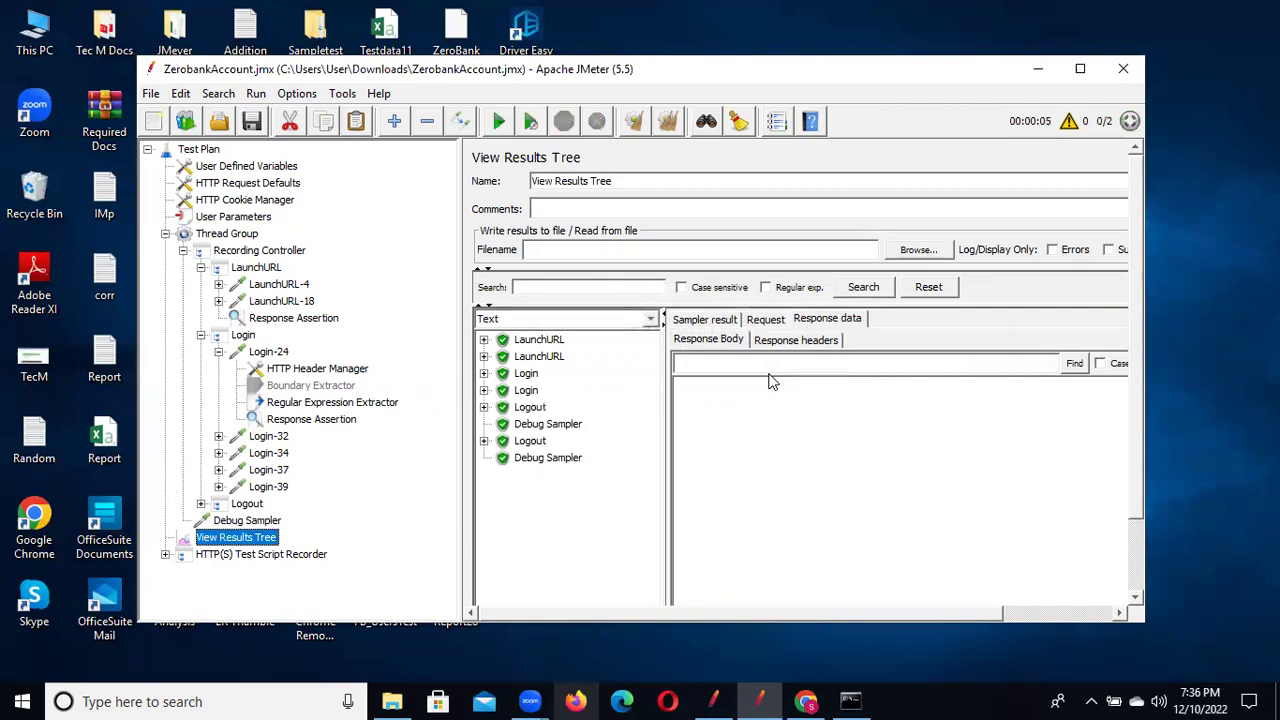
# Inspect both threads' Debug Sampler variables and the second user's Login and Login-32 responses
pyautogui.click(552, 427)
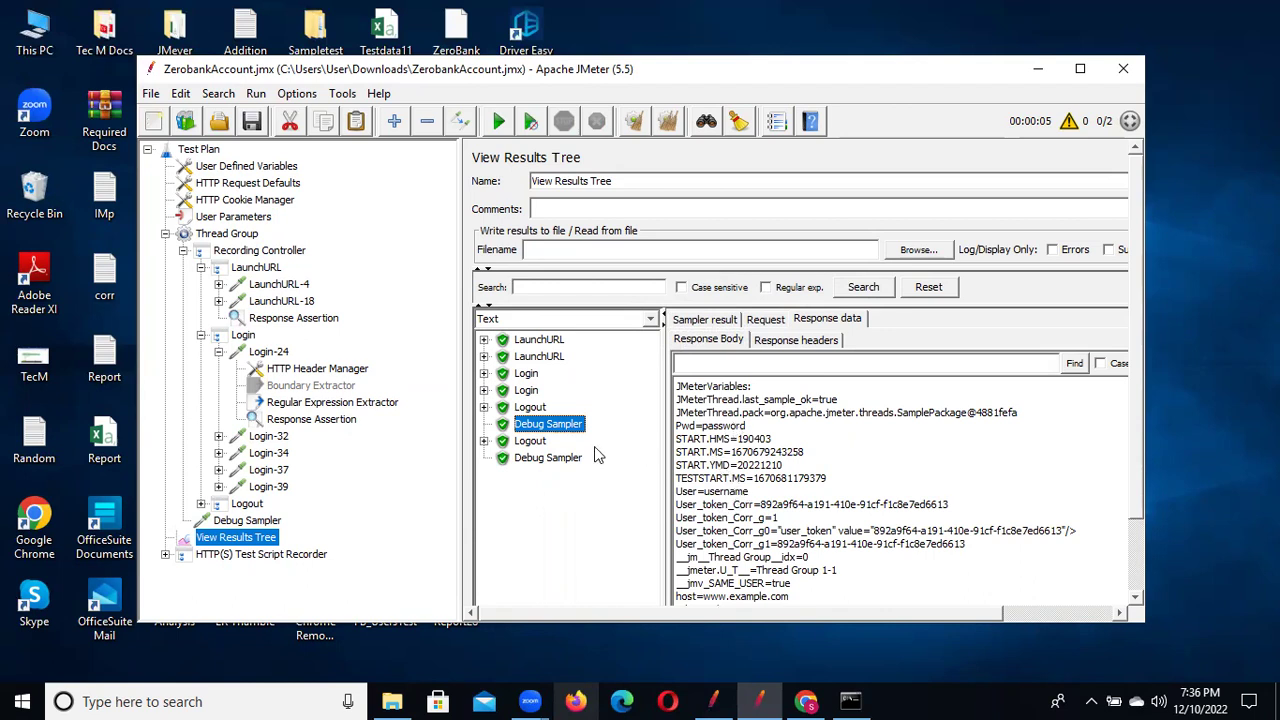
pyautogui.click(546, 458)
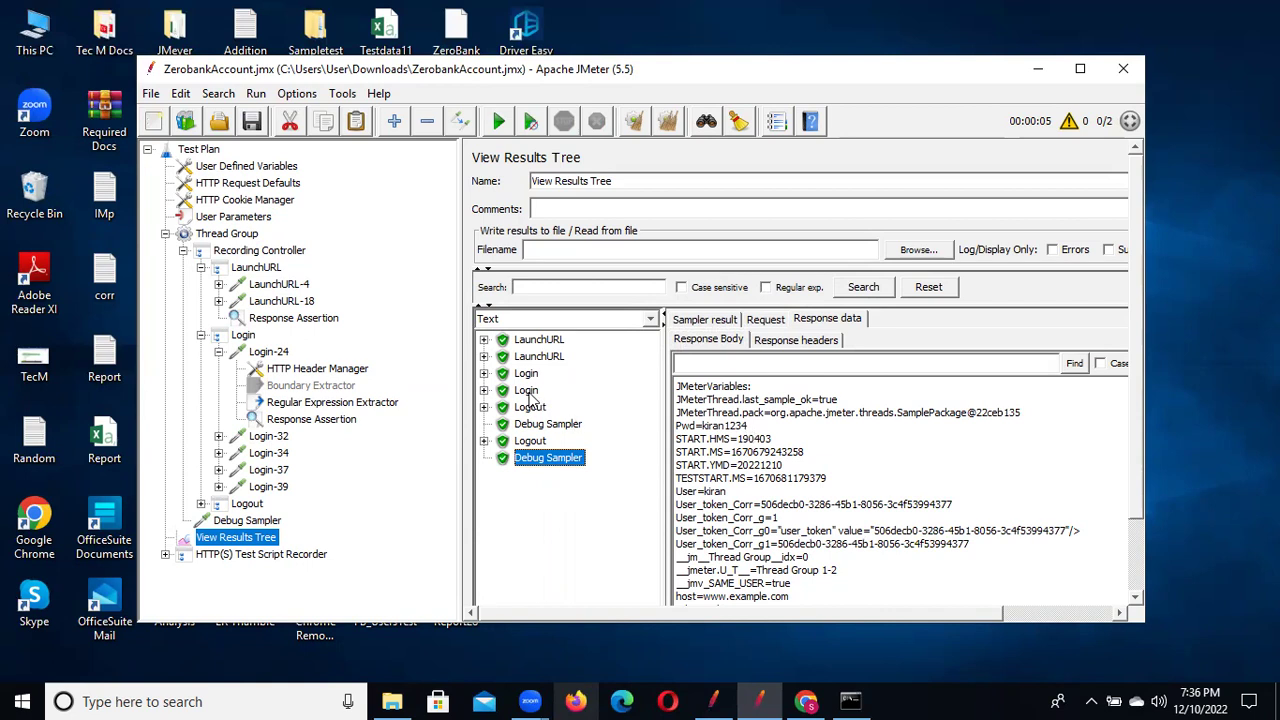
pyautogui.click(527, 391)
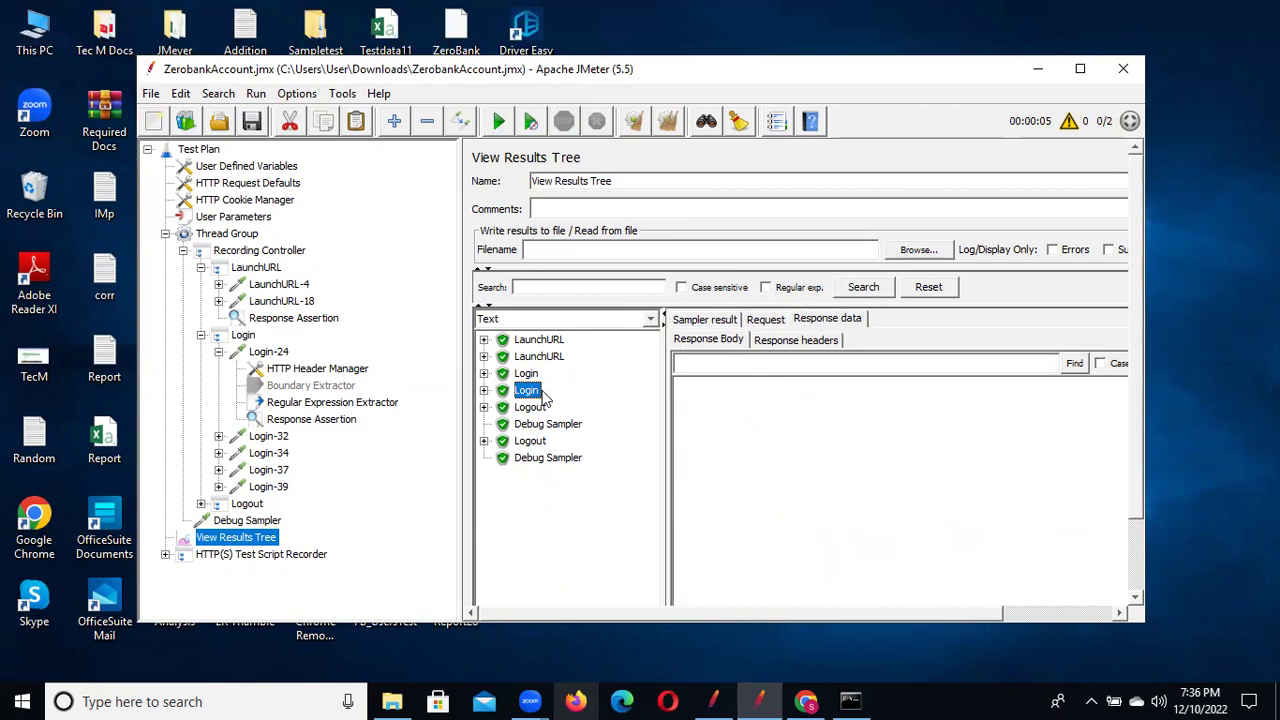
pyautogui.click(838, 318)
pyautogui.click(706, 320)
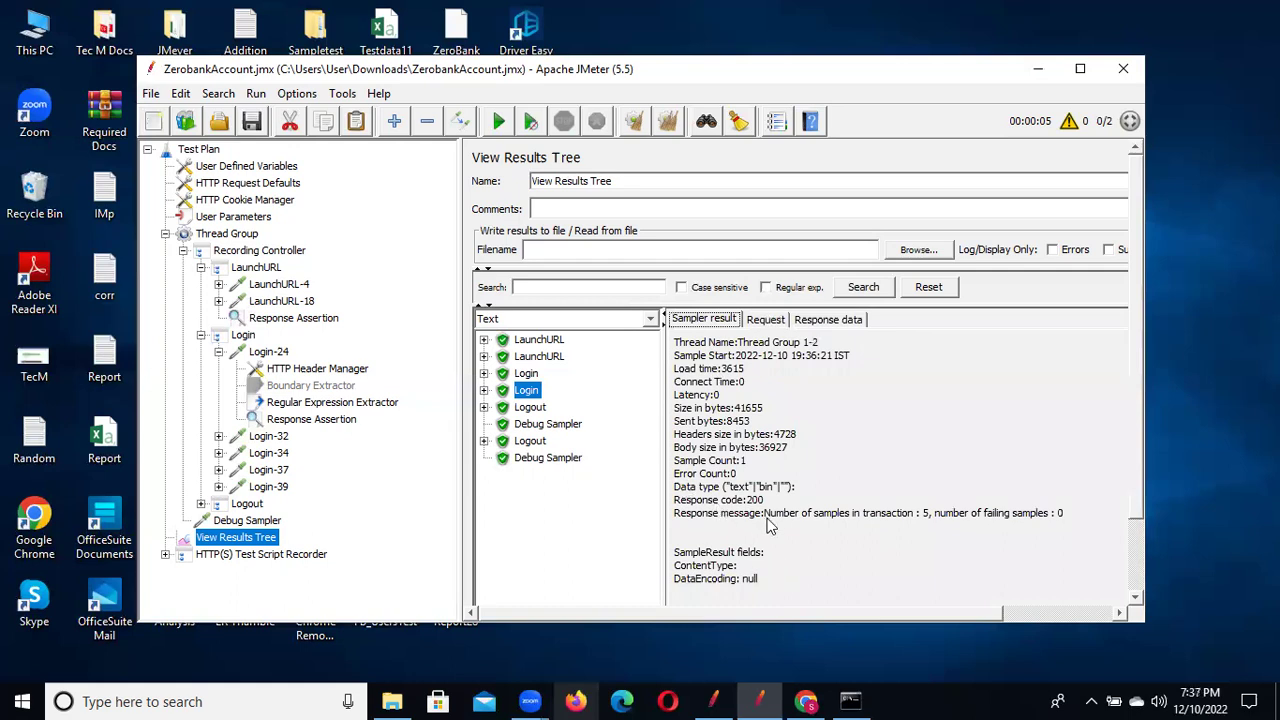
pyautogui.click(843, 322)
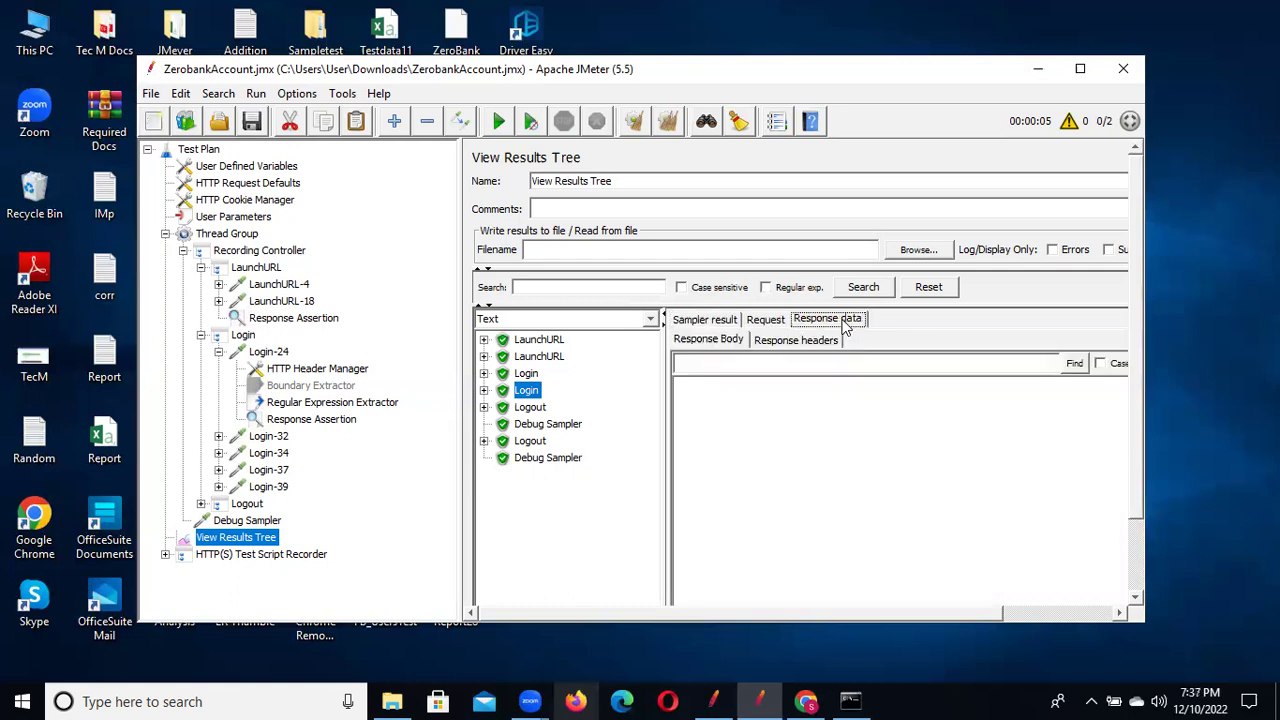
pyautogui.click(484, 390)
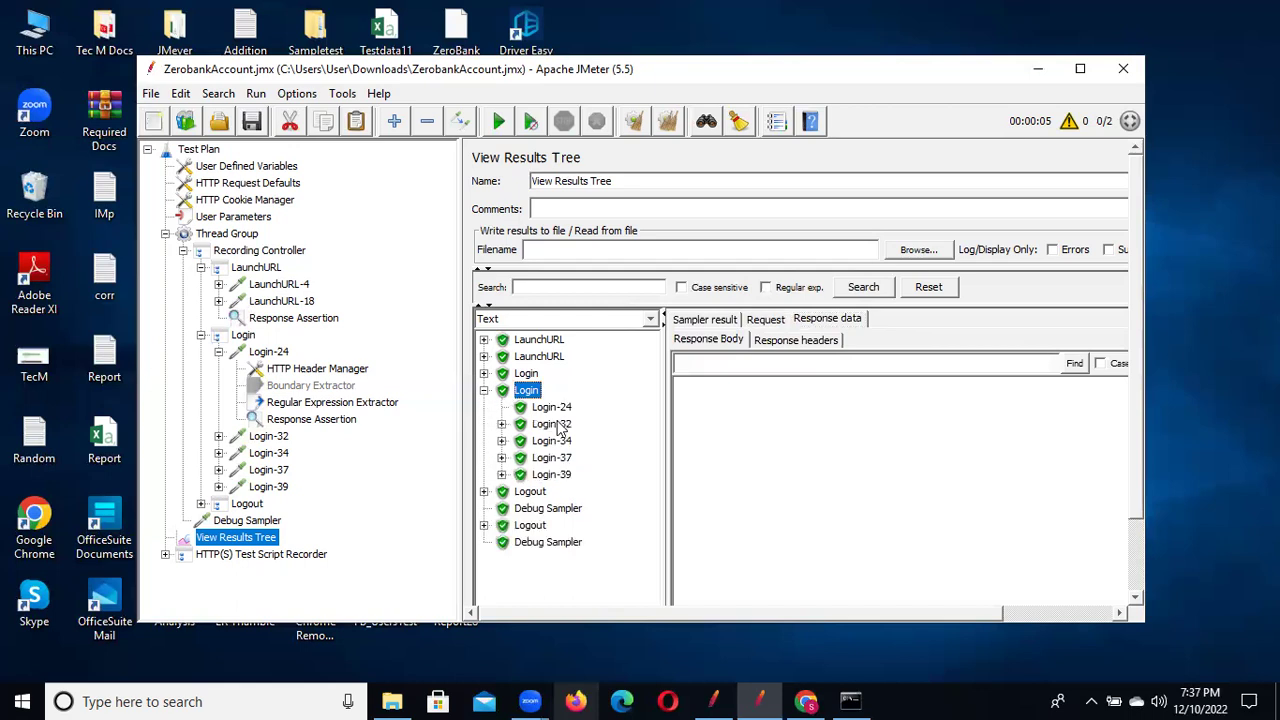
pyautogui.click(558, 426)
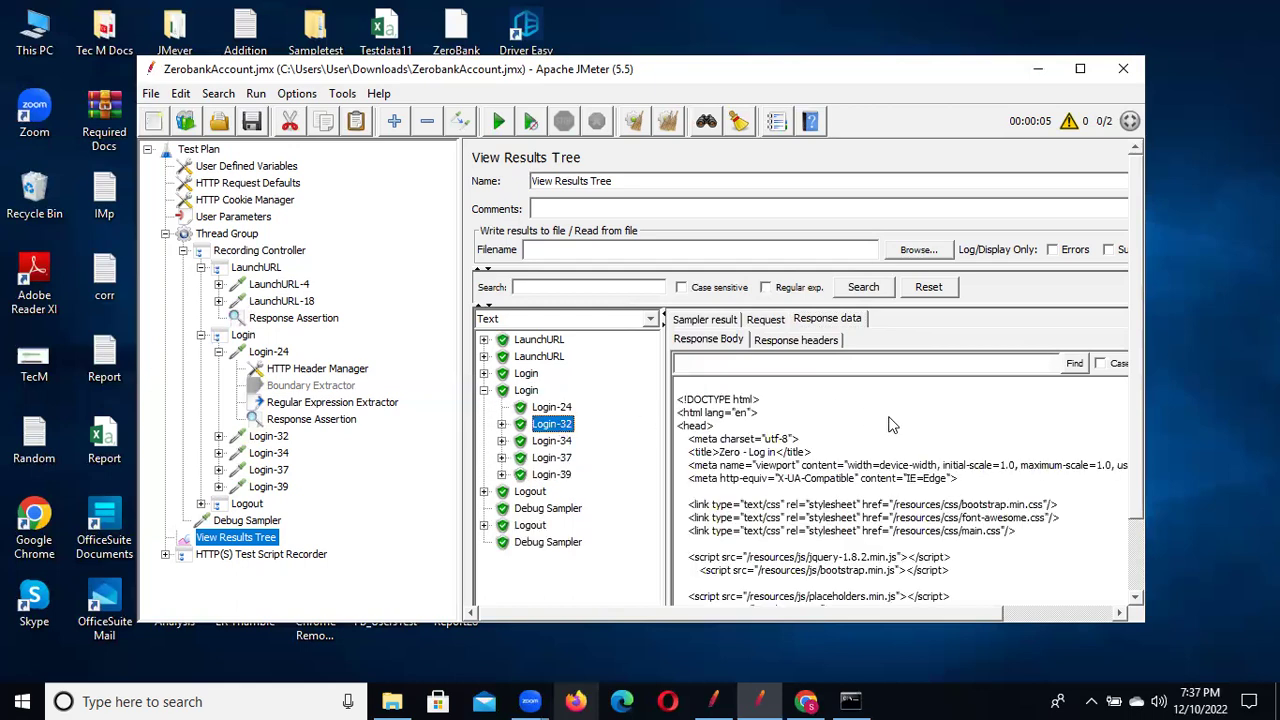
pyautogui.click(1137, 546)
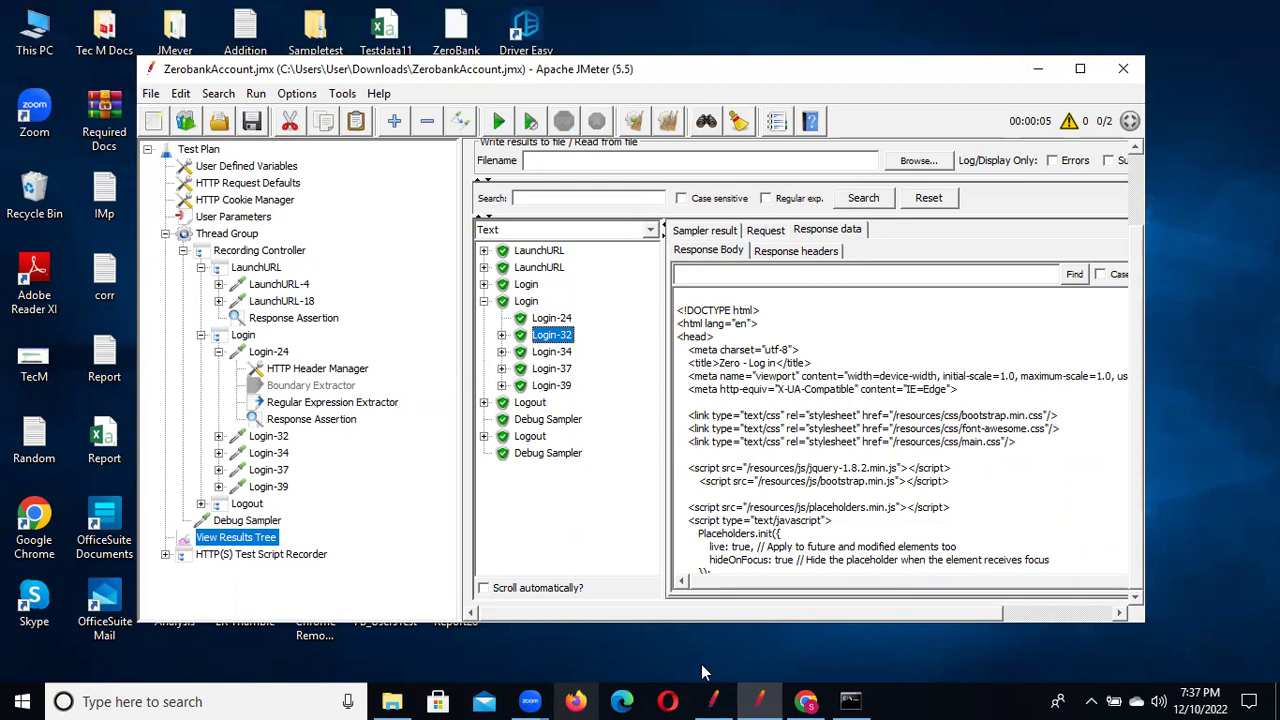
# Try signing in to Zero Bank with the second user's login and password, getting a 'wrong' error
pyautogui.click(806, 700)
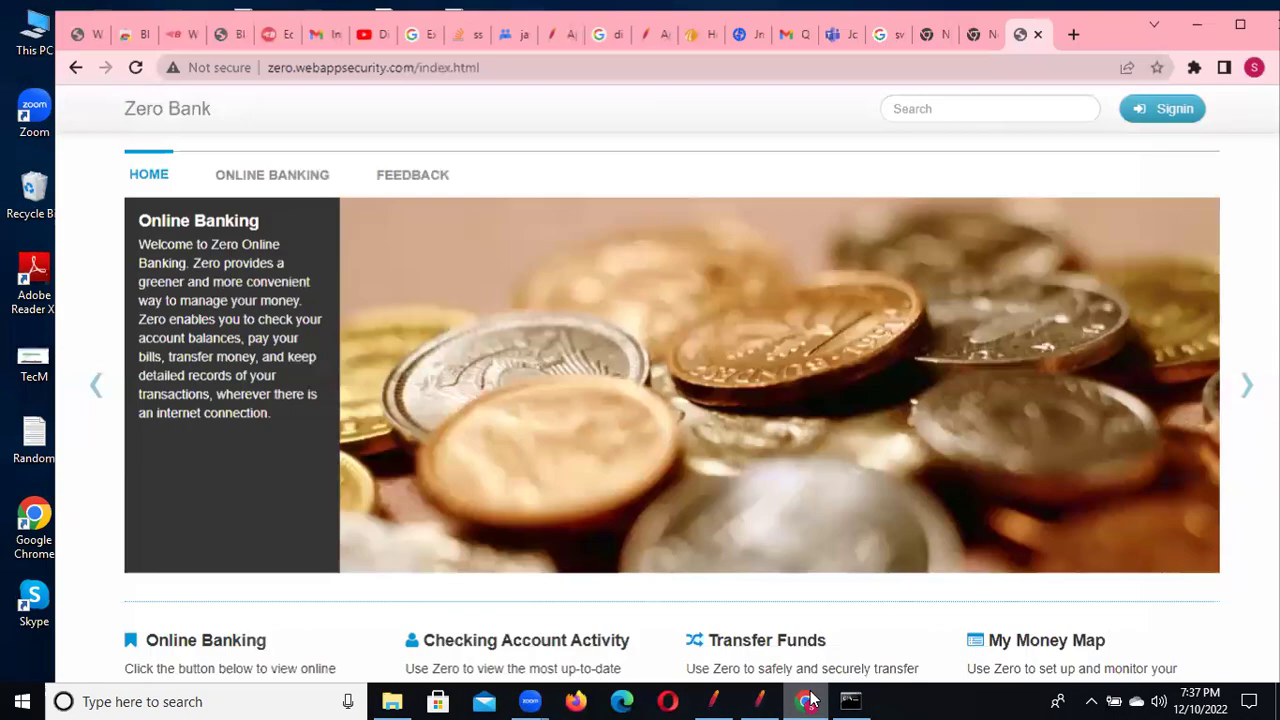
pyautogui.click(1162, 107)
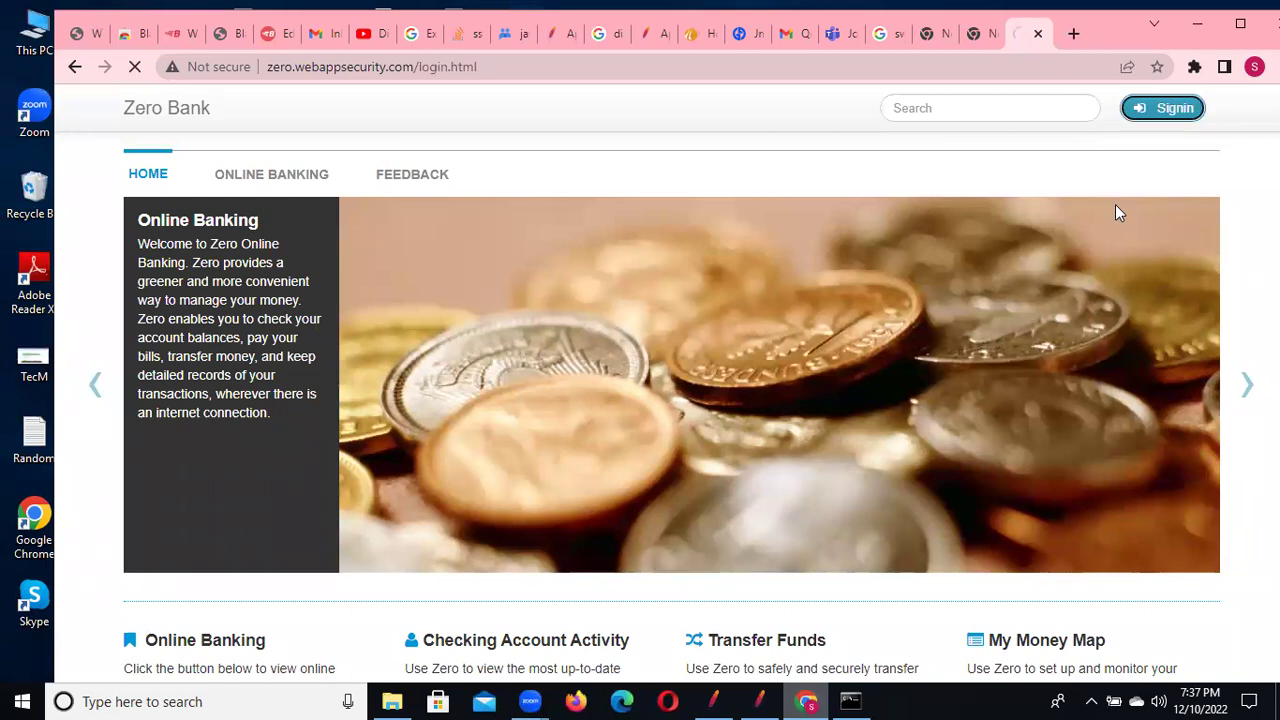
pyautogui.write('kiran')
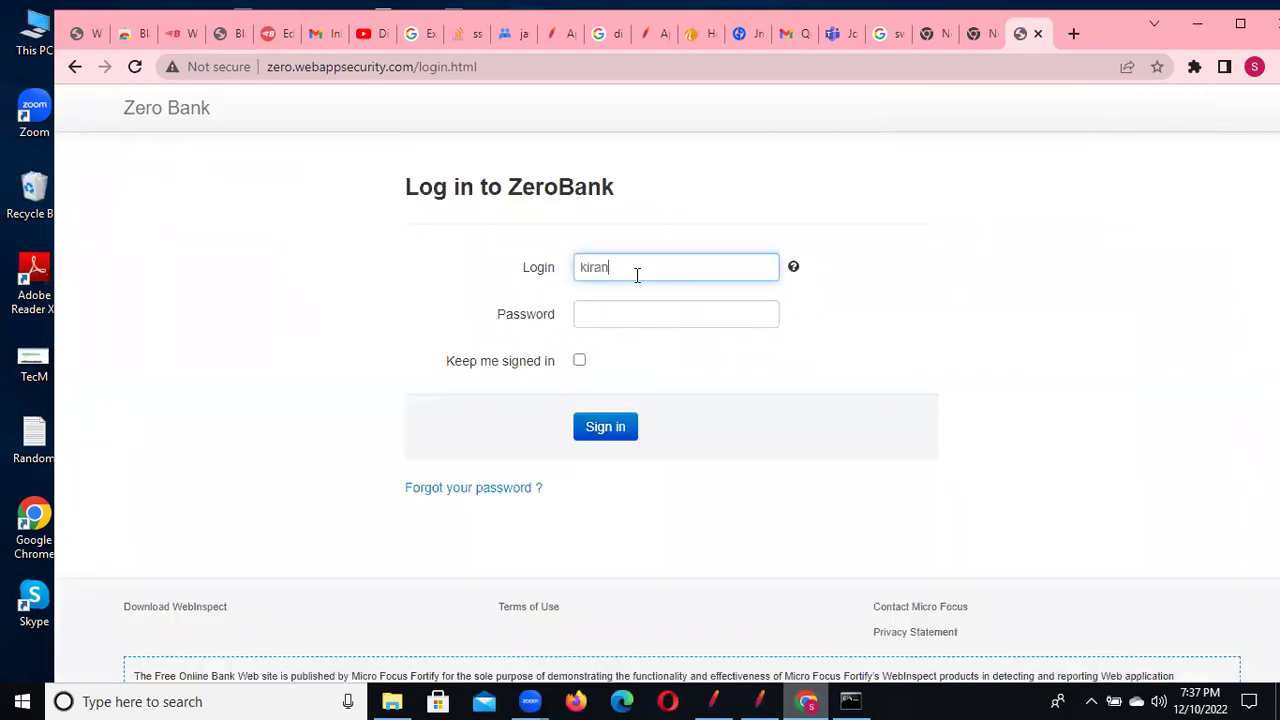
pyautogui.click(605, 321)
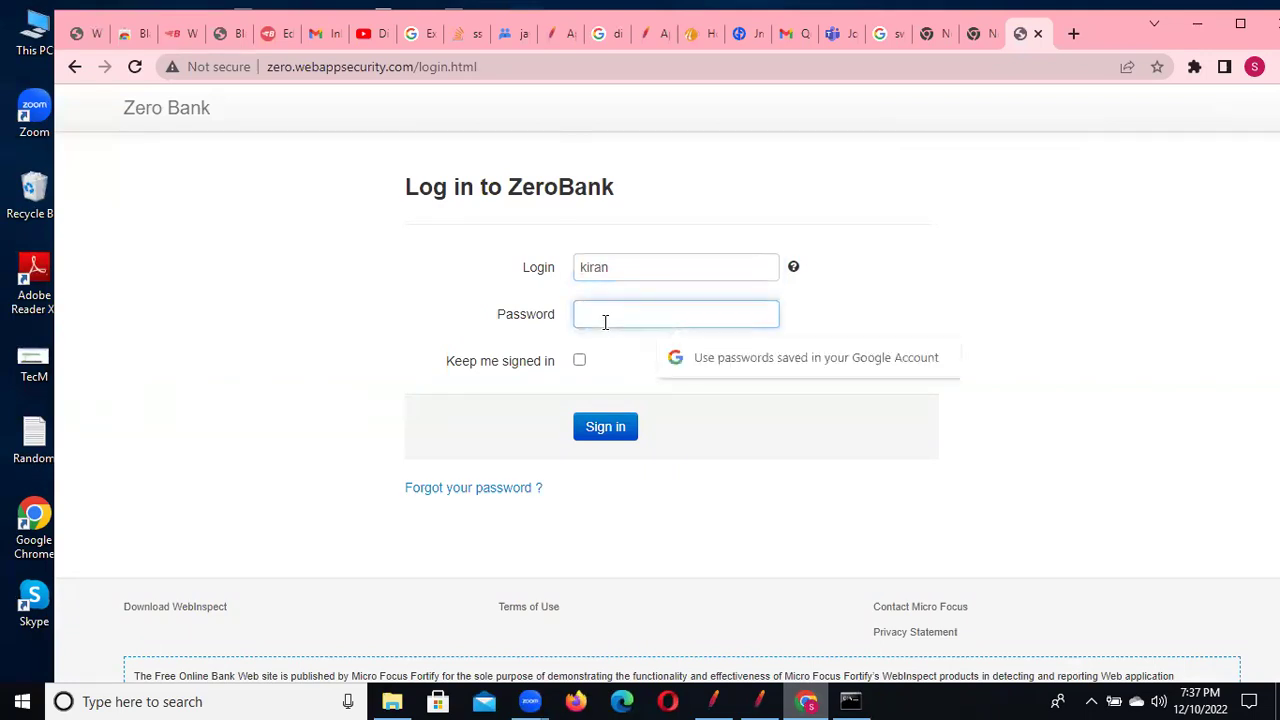
pyautogui.write('kiran')
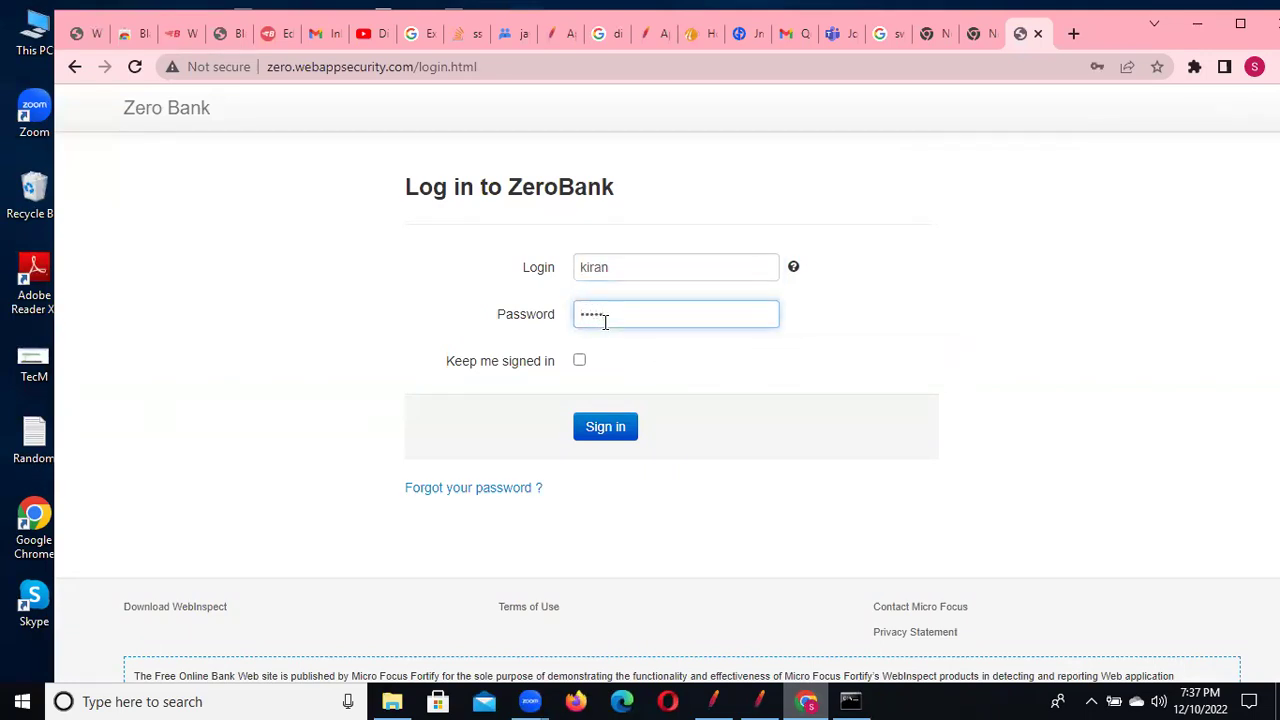
pyautogui.hotkey('alt', 'Tab')
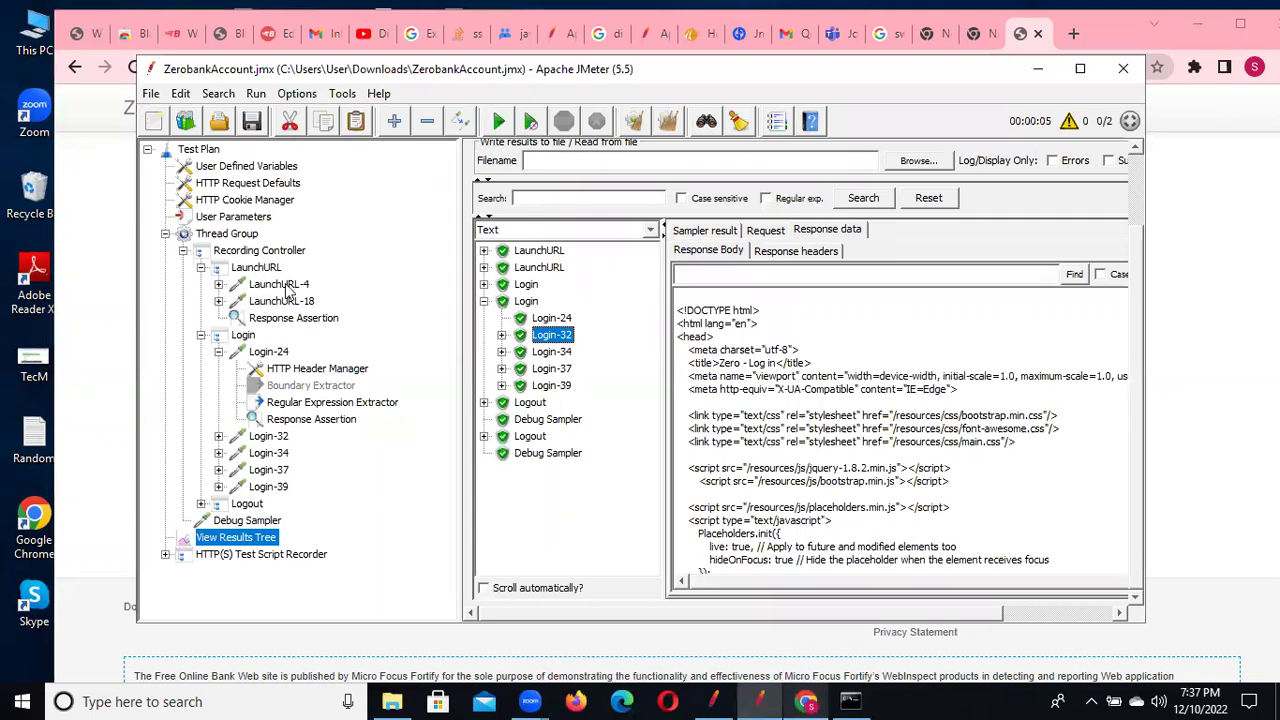
pyautogui.click(240, 217)
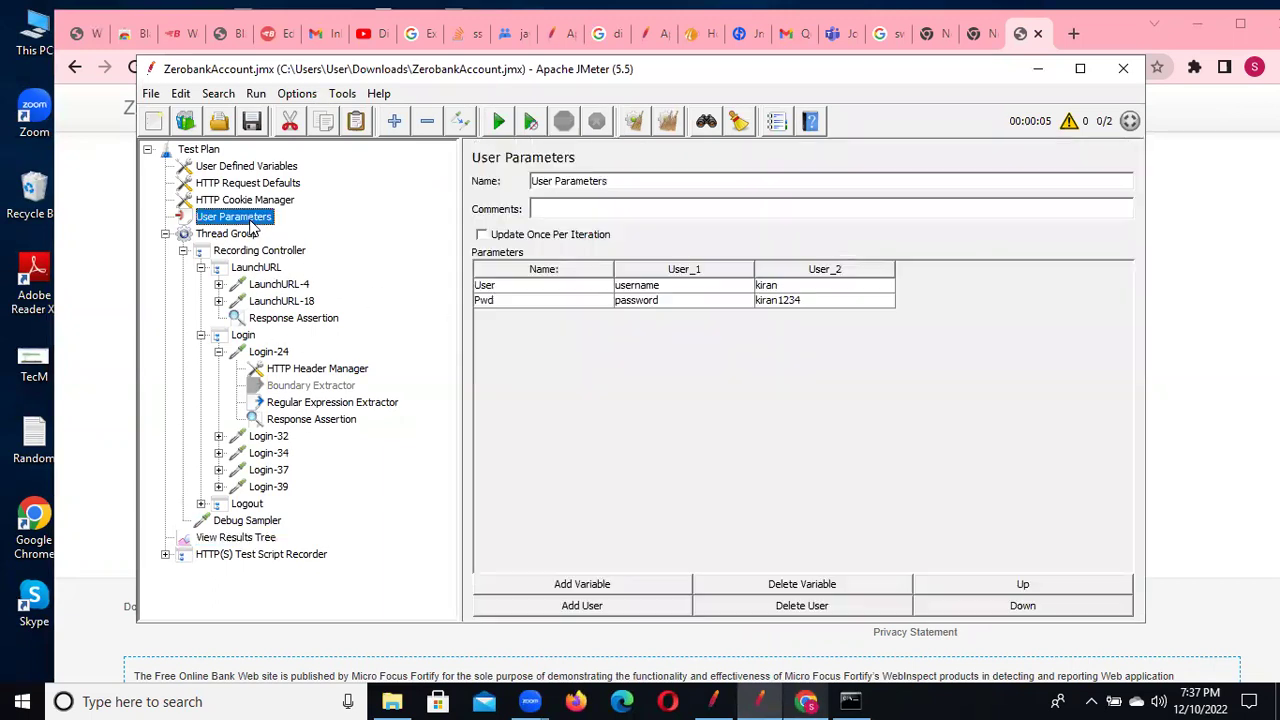
pyautogui.hotkey('alt', 'Tab')
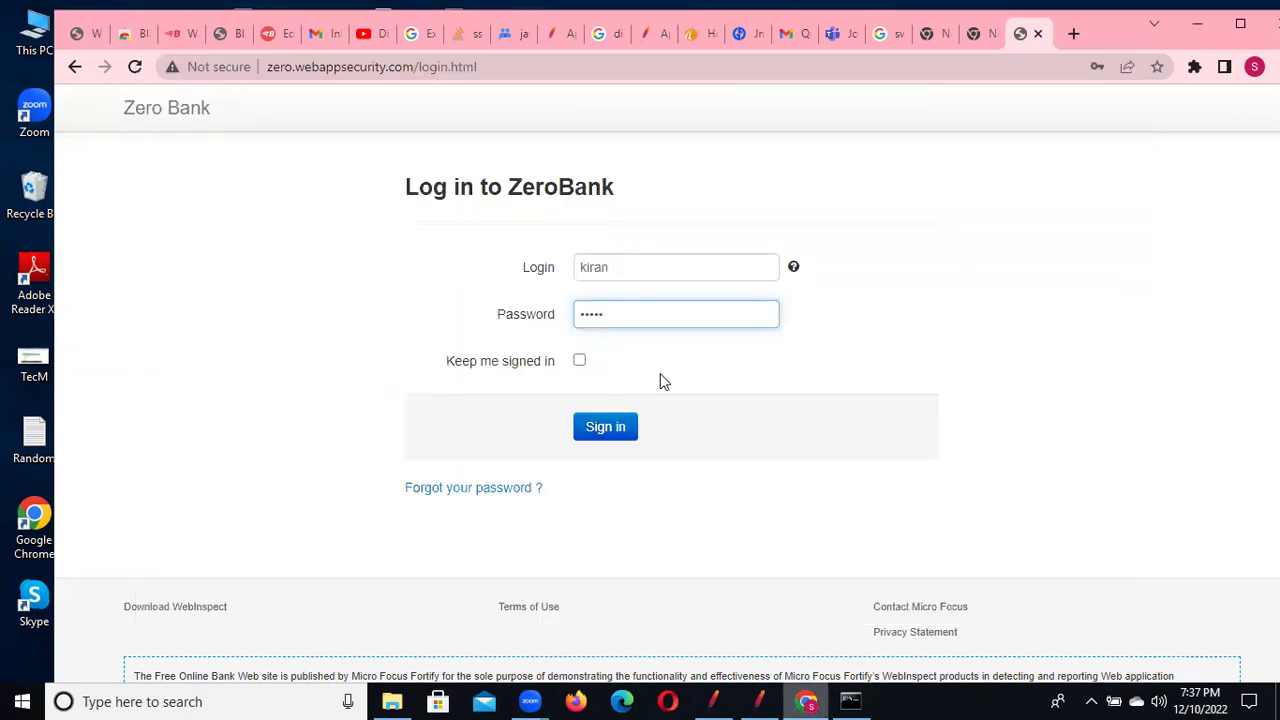
pyautogui.write('ord1')
pyautogui.click(619, 429)
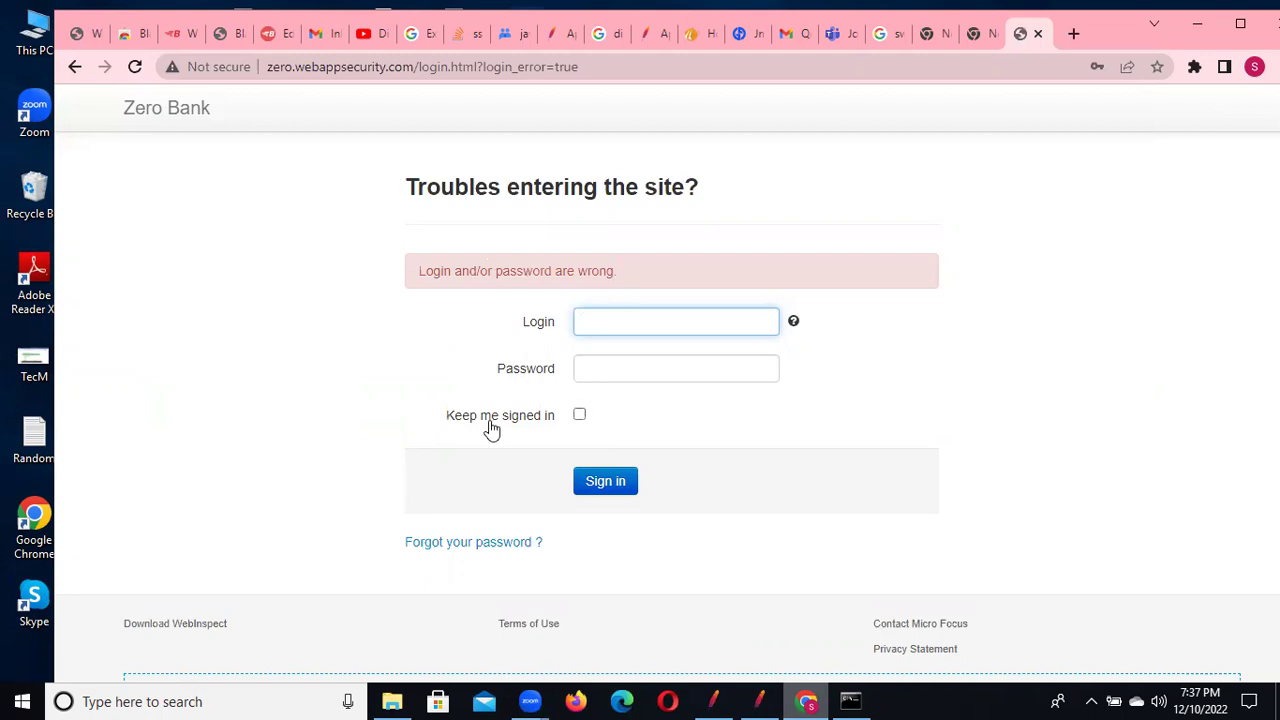
pyautogui.hotkey('alt', 'Tab')
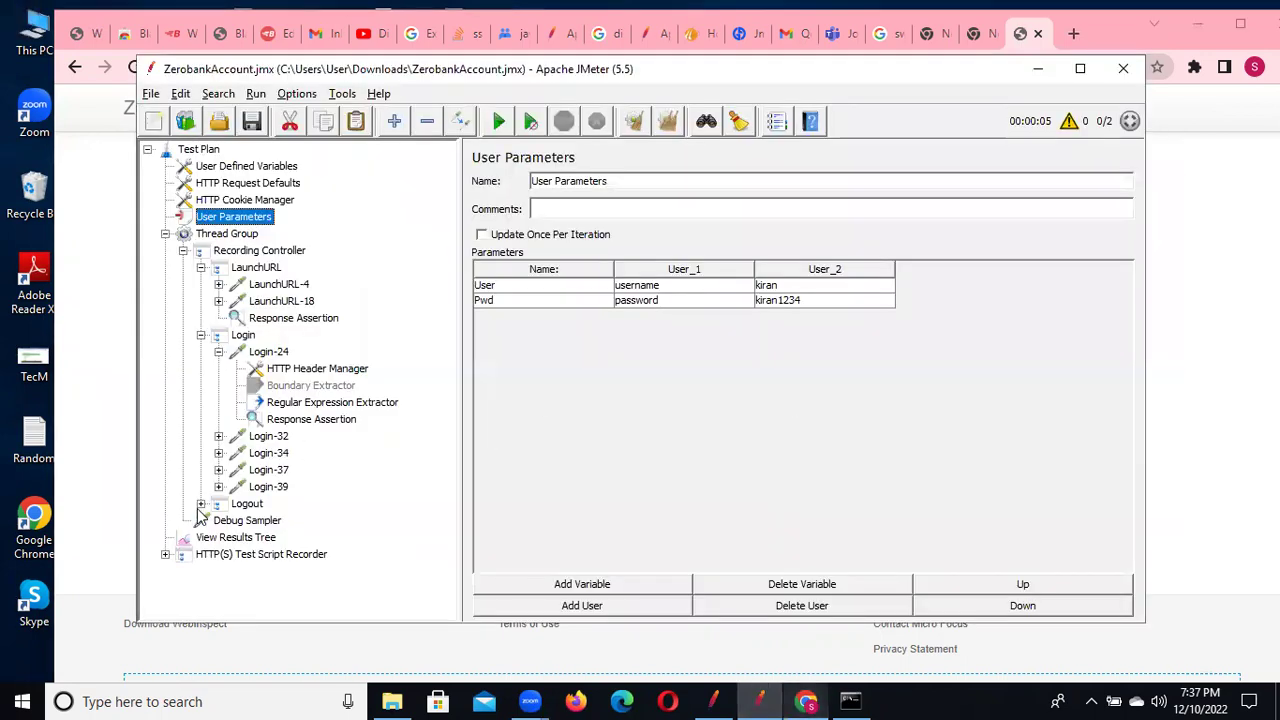
# Review the run results and the Login-24 Response Assertion, then scroll Login-32's response body
pyautogui.click(236, 537)
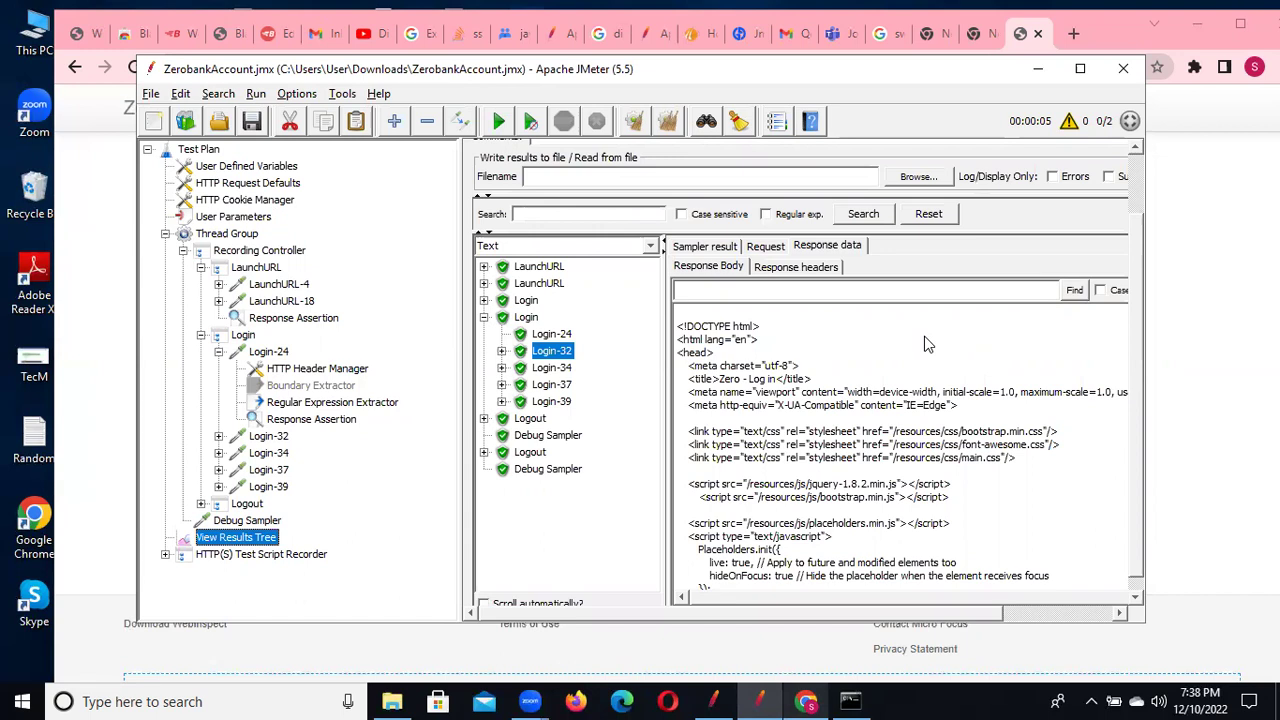
pyautogui.click(324, 427)
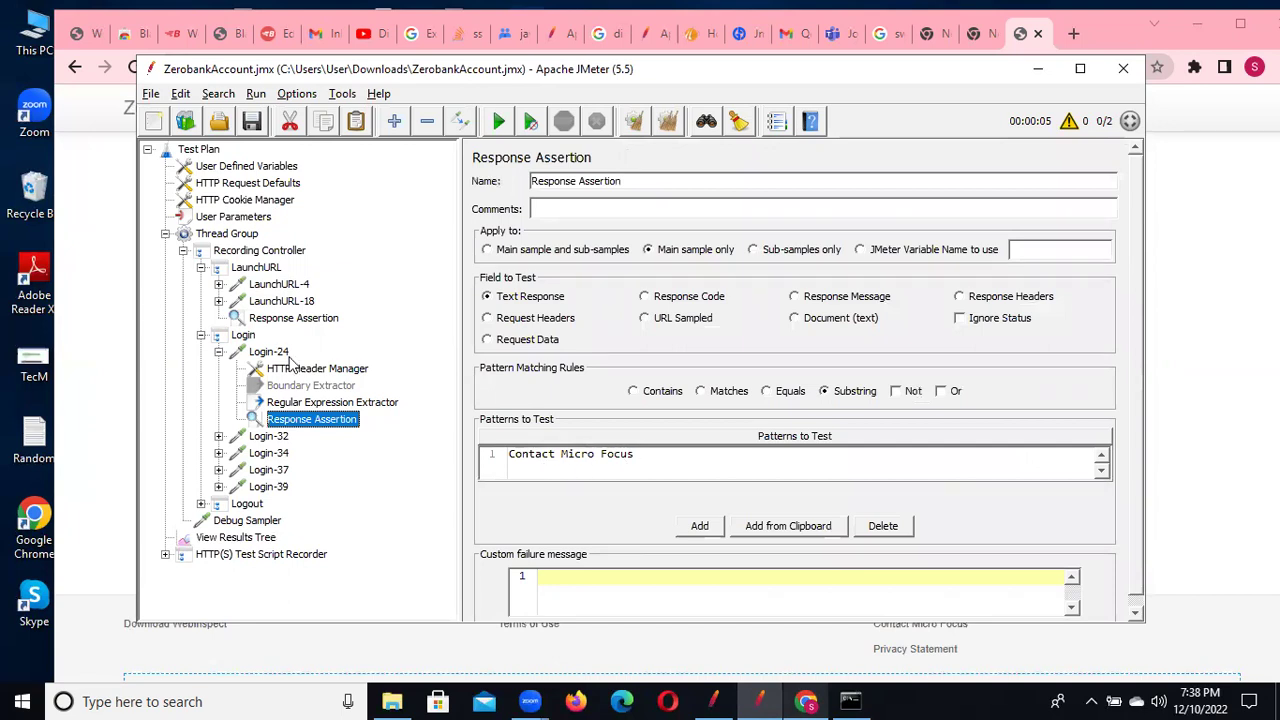
pyautogui.click(244, 538)
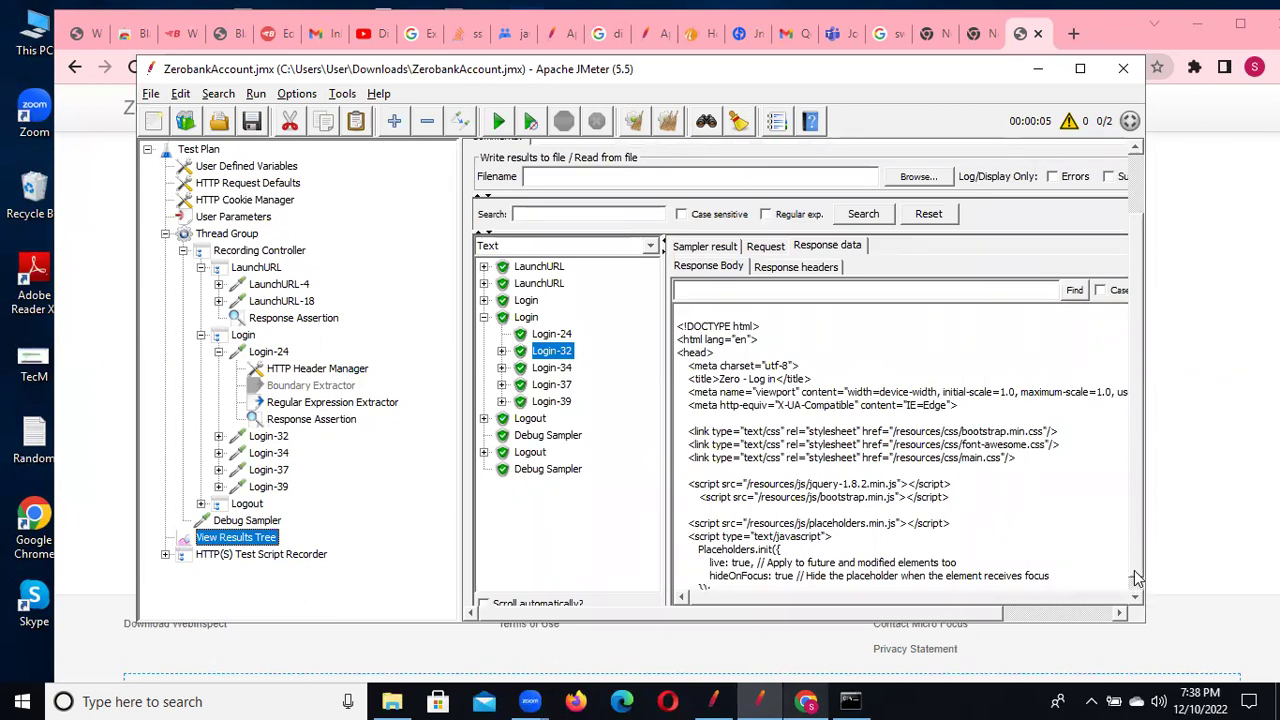
pyautogui.scroll(-1, 1136, 587)
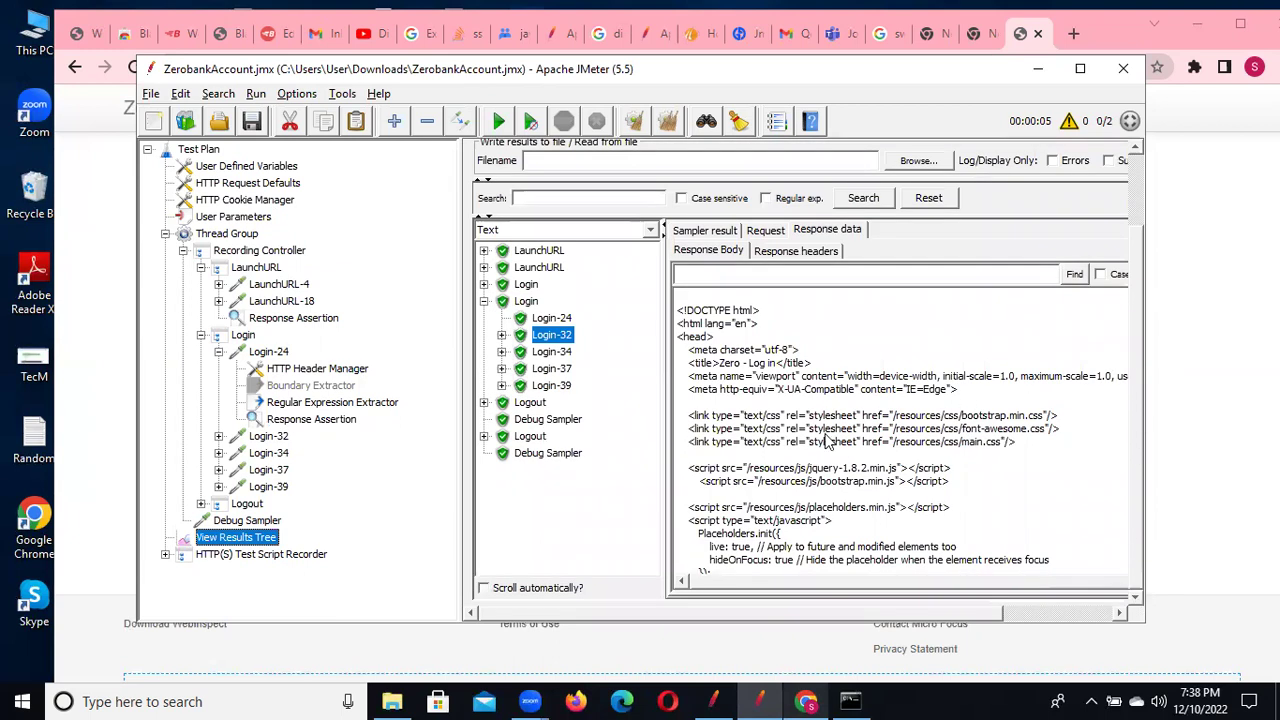
pyautogui.hotkey('alt', 'Tab')
# Sign in with the demo credentials, getting past the connection error and password-breach warning
pyautogui.write('u')
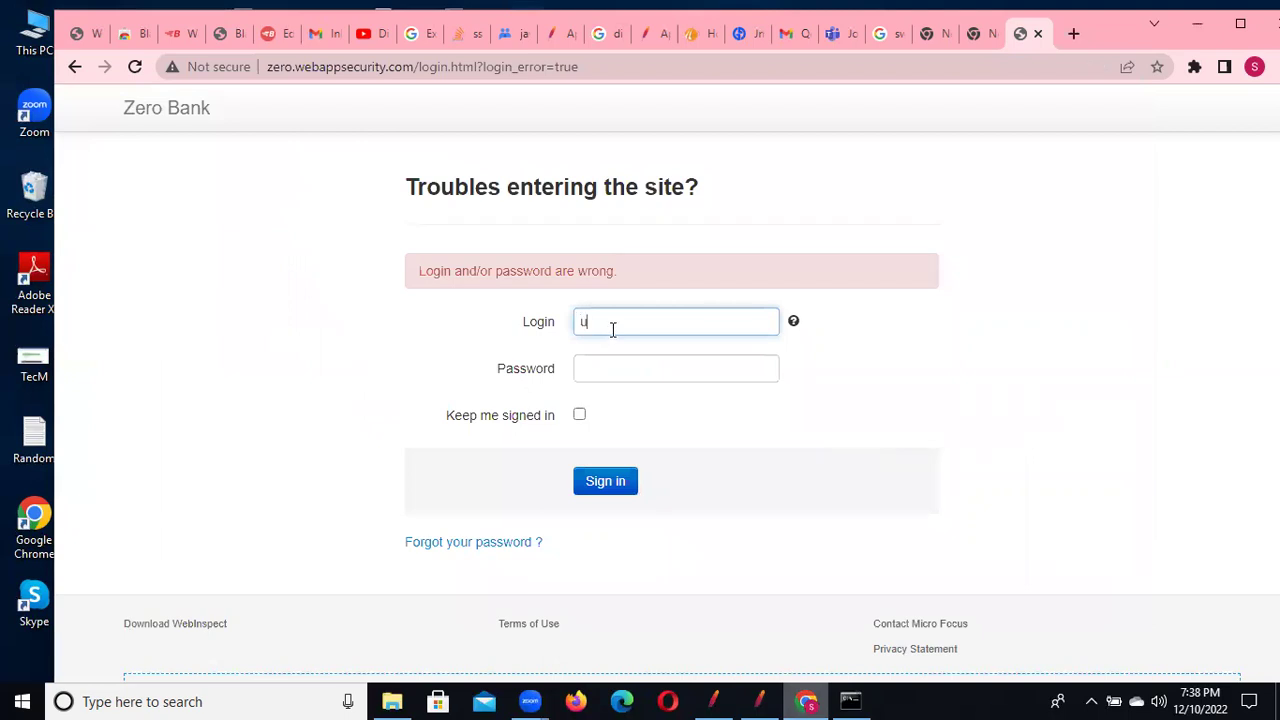
pyautogui.write('sername')
pyautogui.click(603, 369)
pyautogui.write('pas')
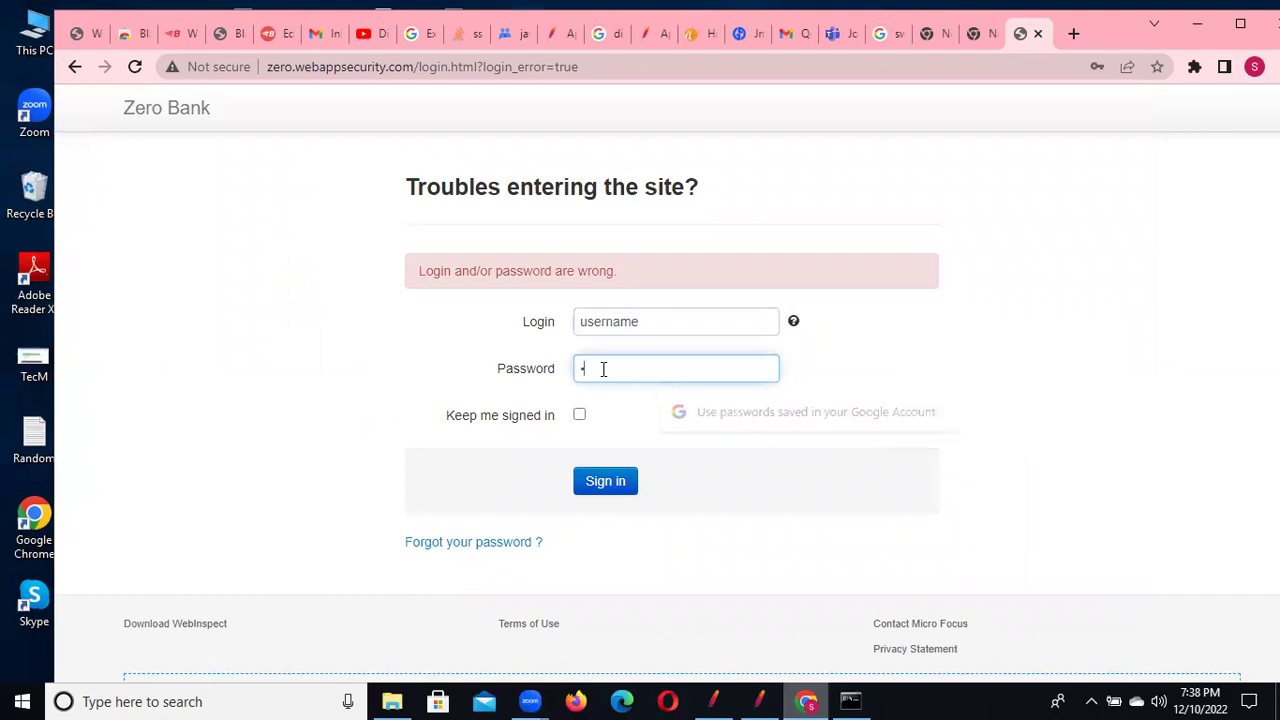
pyautogui.write('sword')
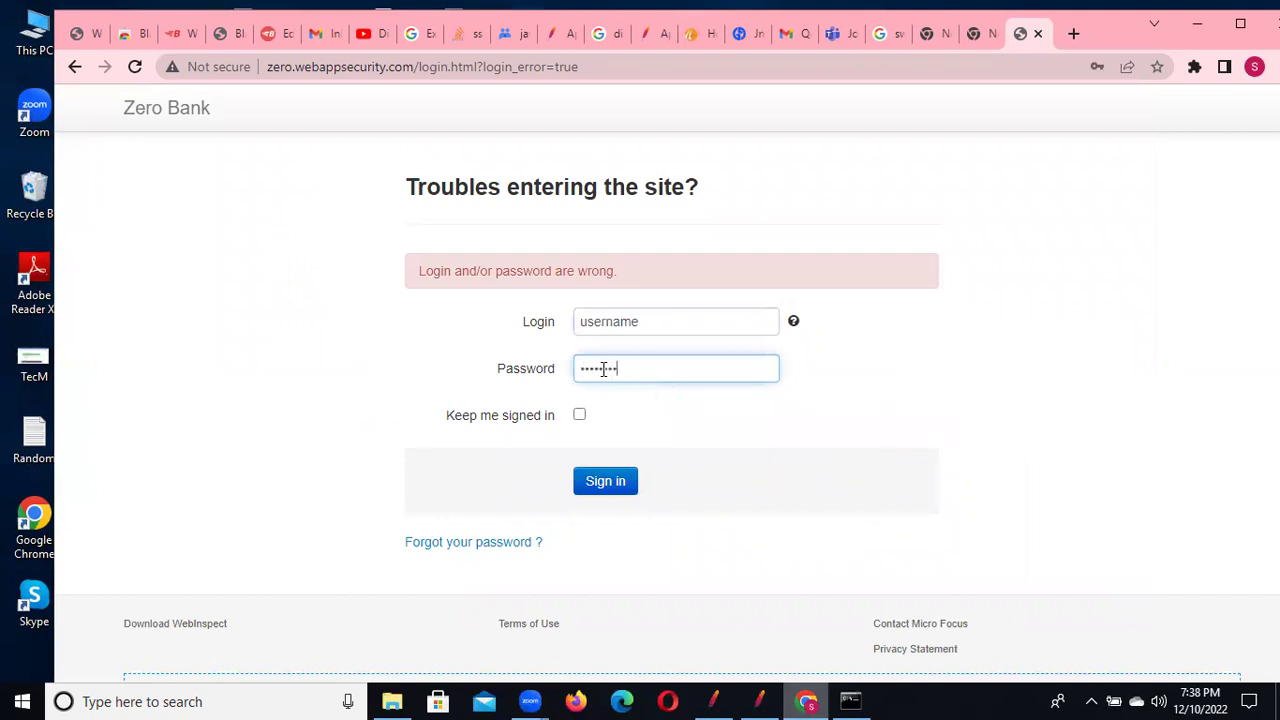
pyautogui.click(606, 481)
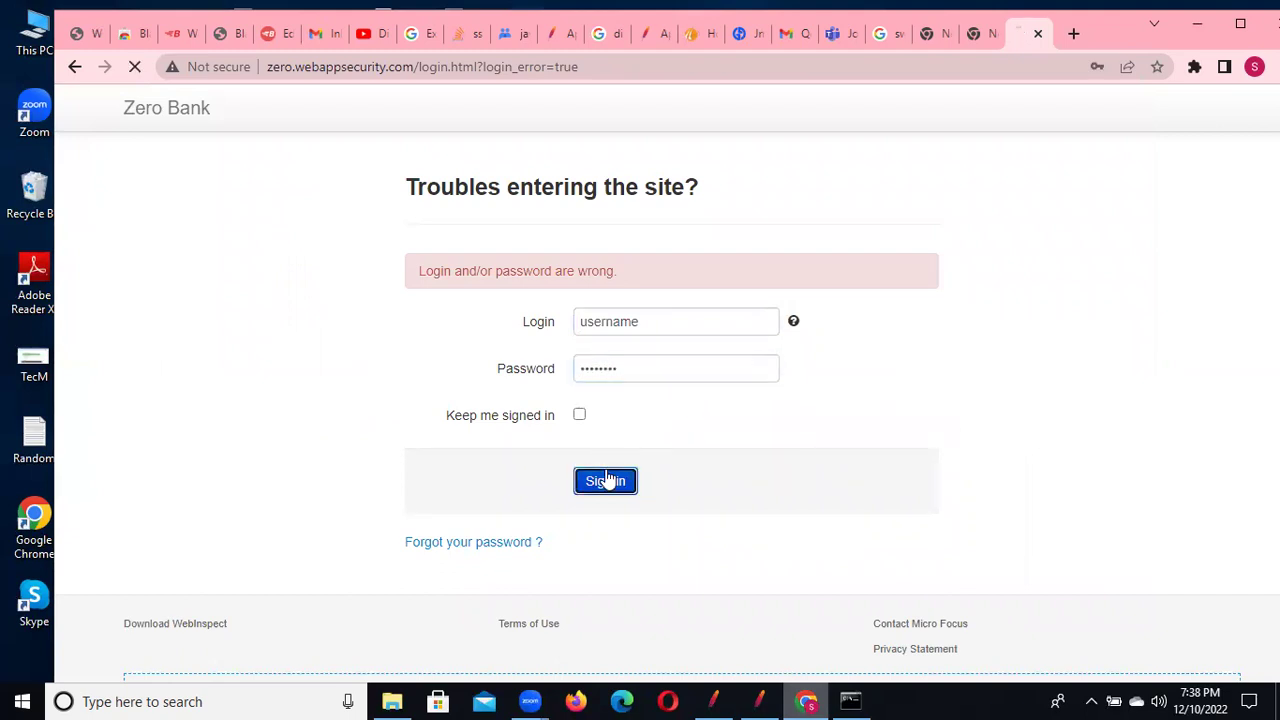
pyautogui.click(134, 66)
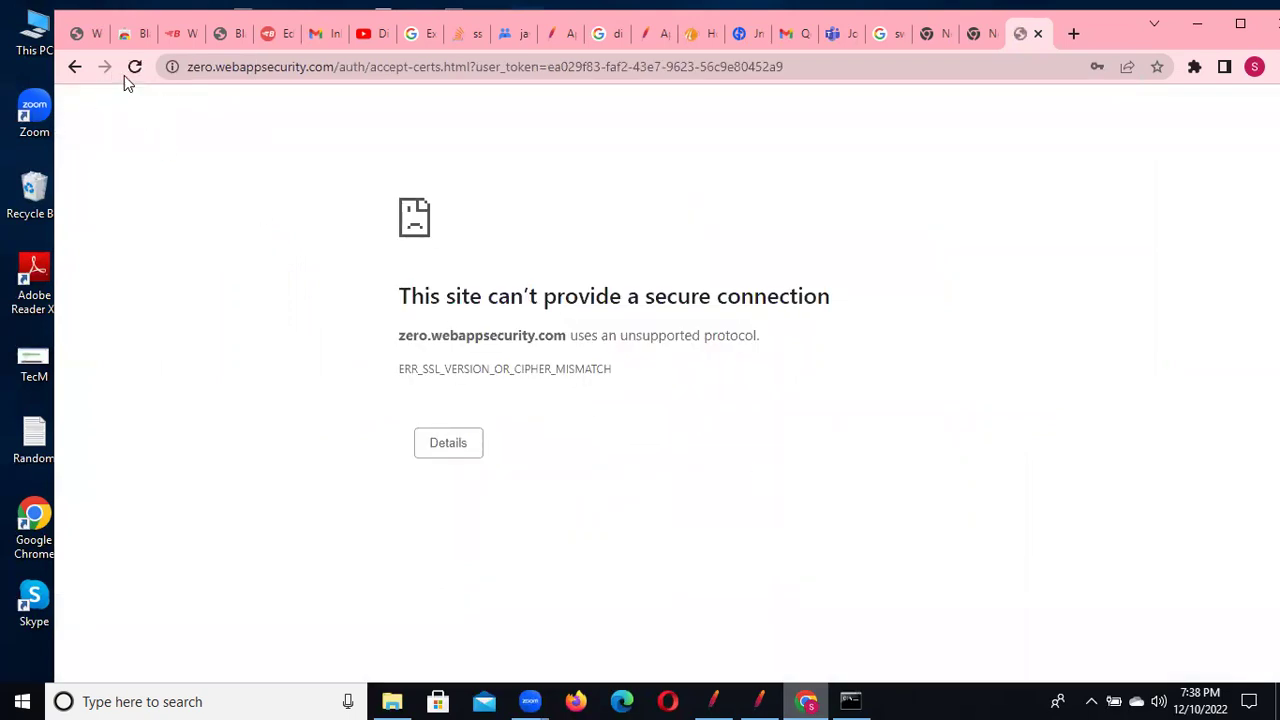
pyautogui.click(75, 67)
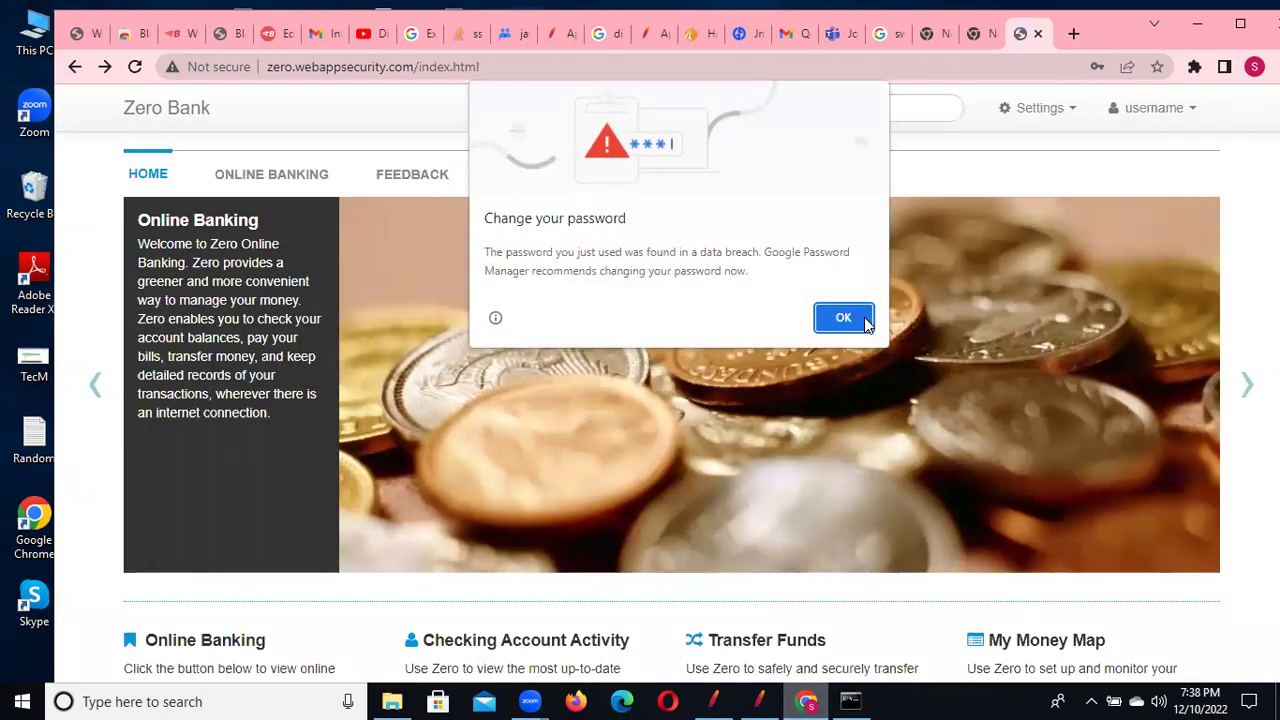
pyautogui.click(863, 323)
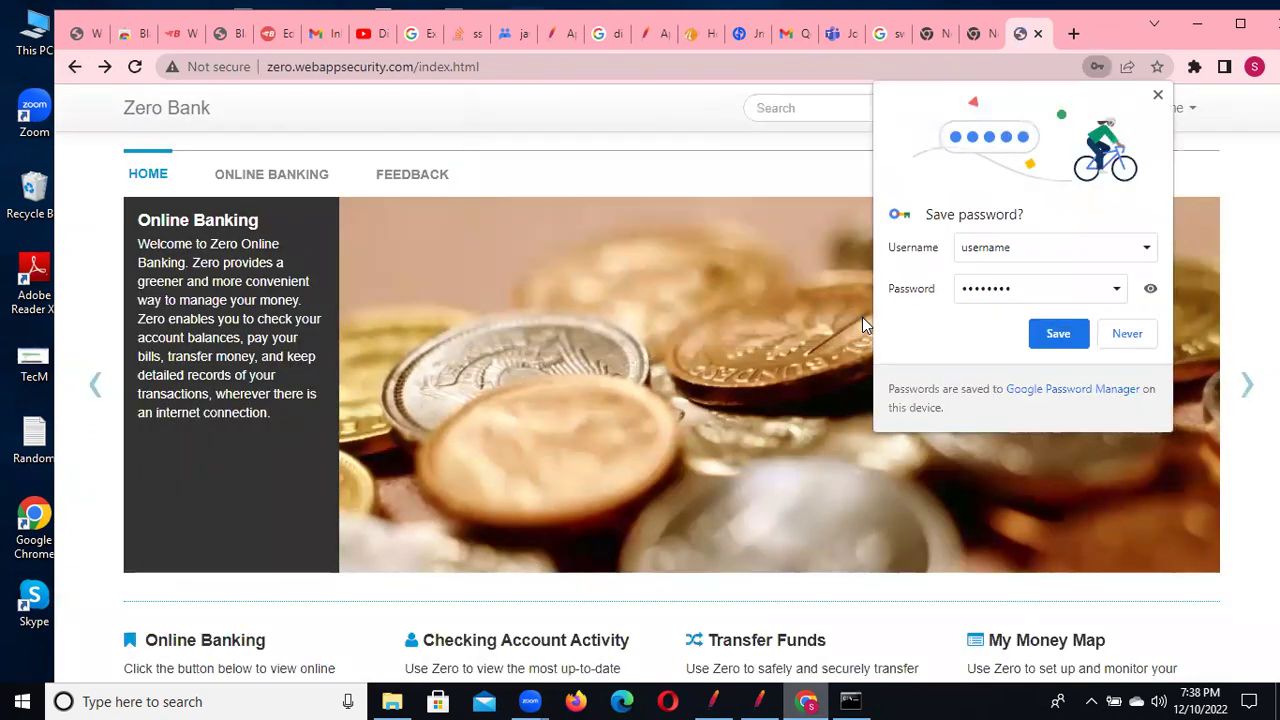
# Decline saving the password, open Online Banking, and select its heading text for copying
pyautogui.click(1128, 334)
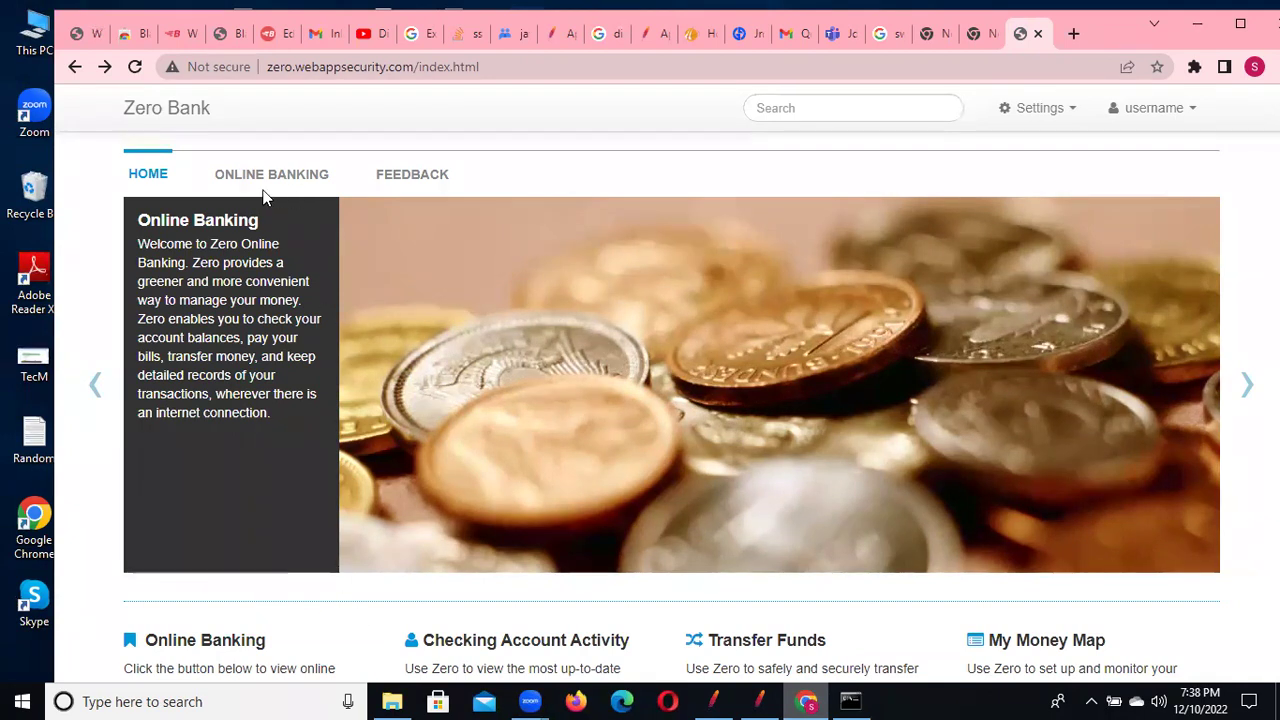
pyautogui.moveTo(331, 178); pyautogui.dragTo(213, 185)
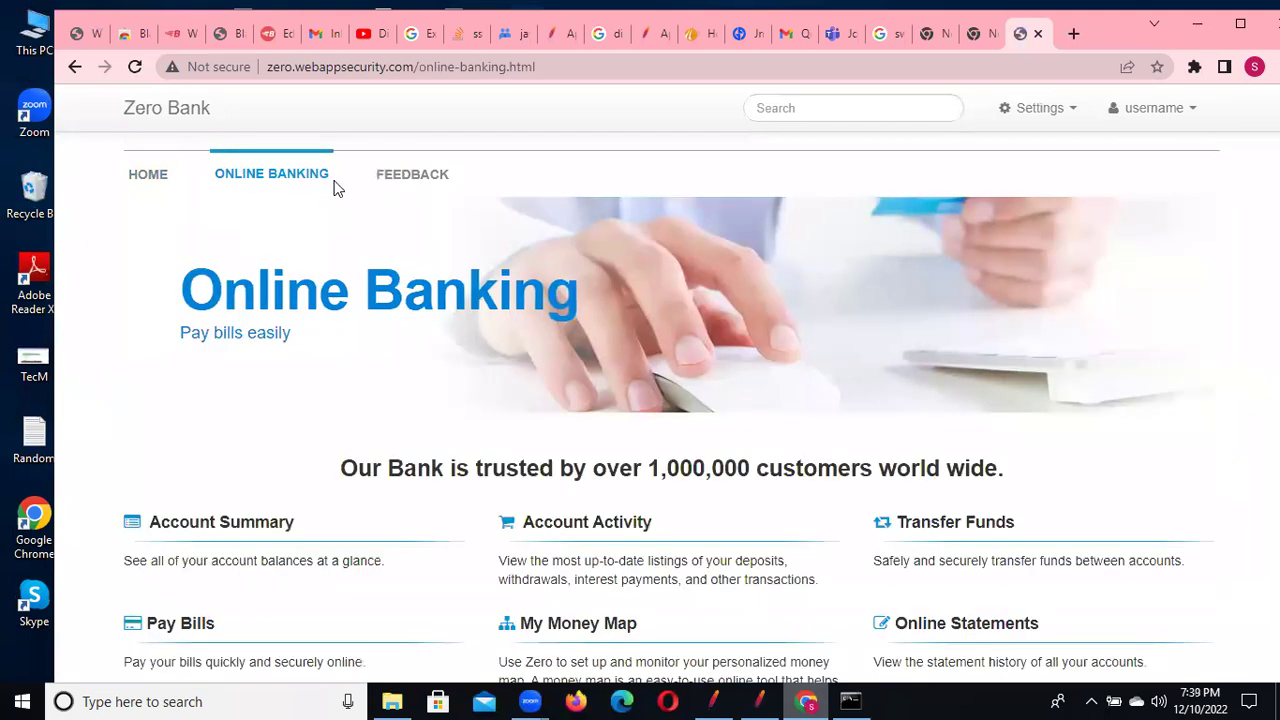
pyautogui.moveTo(180, 290); pyautogui.dragTo(577, 297)
pyautogui.hotkey('ctrl', 'c')
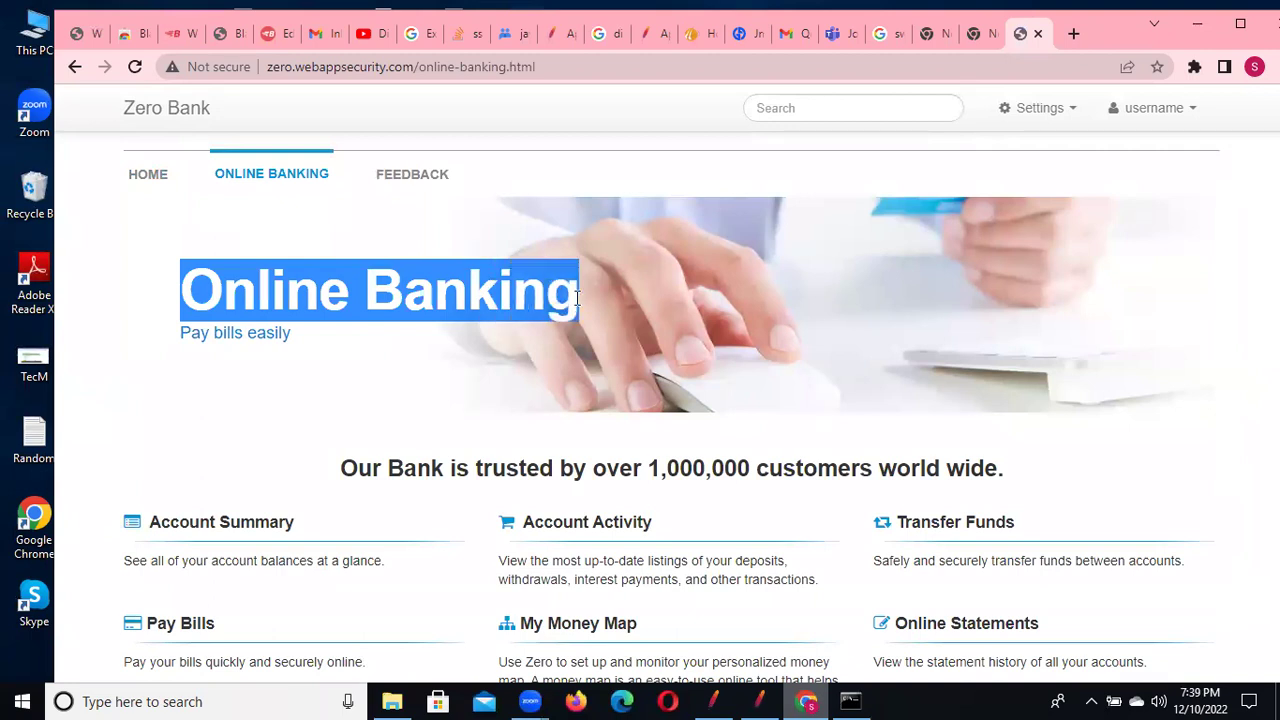
pyautogui.hotkey('alt', 'Tab')
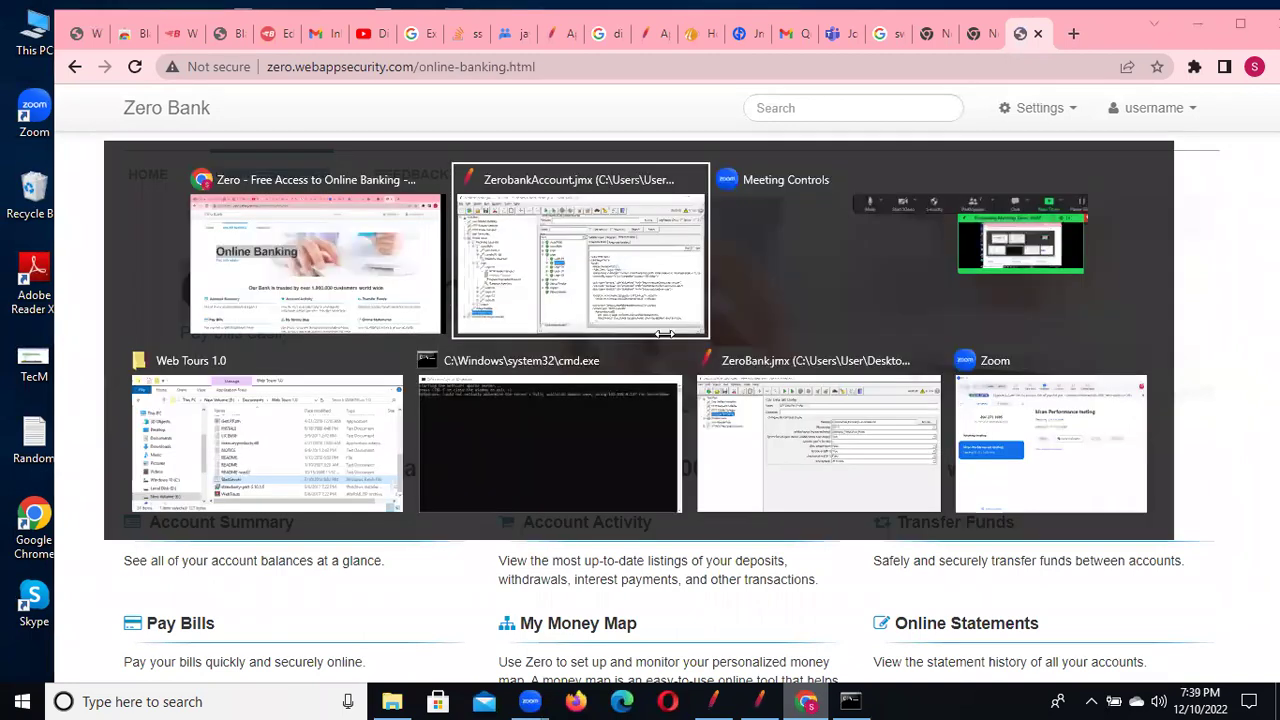
# Replace Login-24's Response Assertion pattern 'Contact Micro Focus' with 'Online Banking'
pyautogui.click(304, 421)
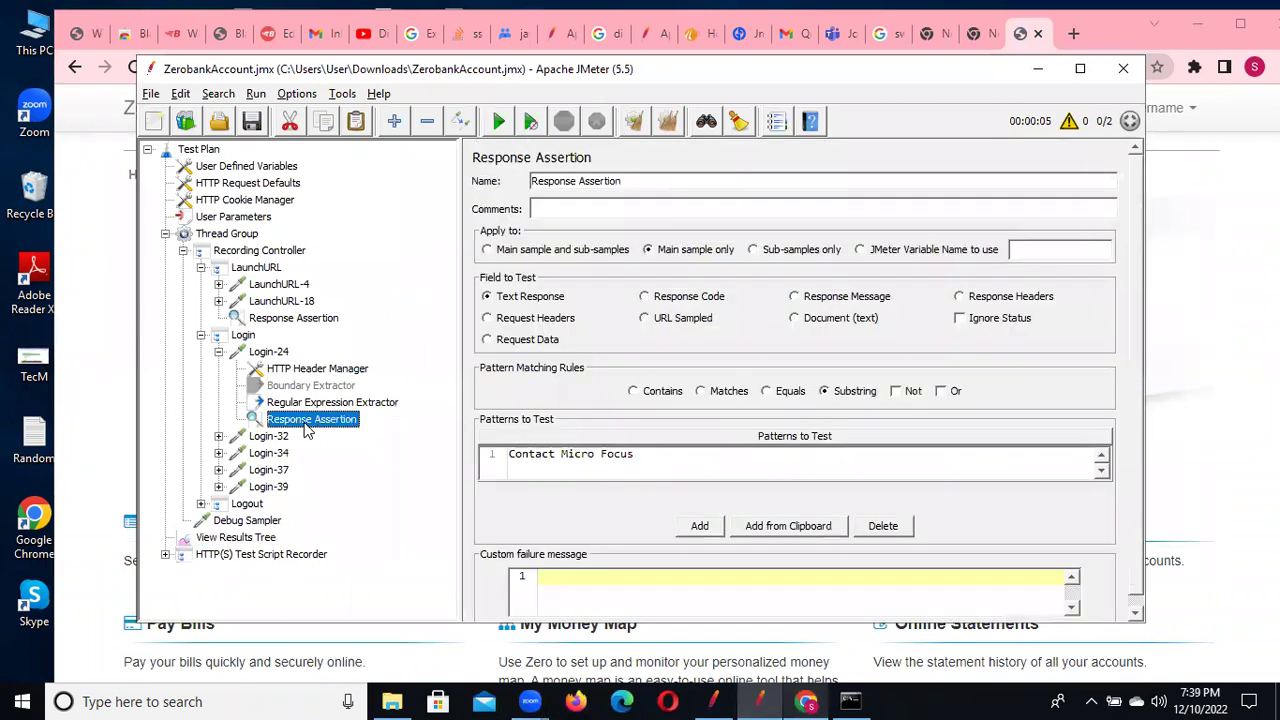
pyautogui.click(643, 450)
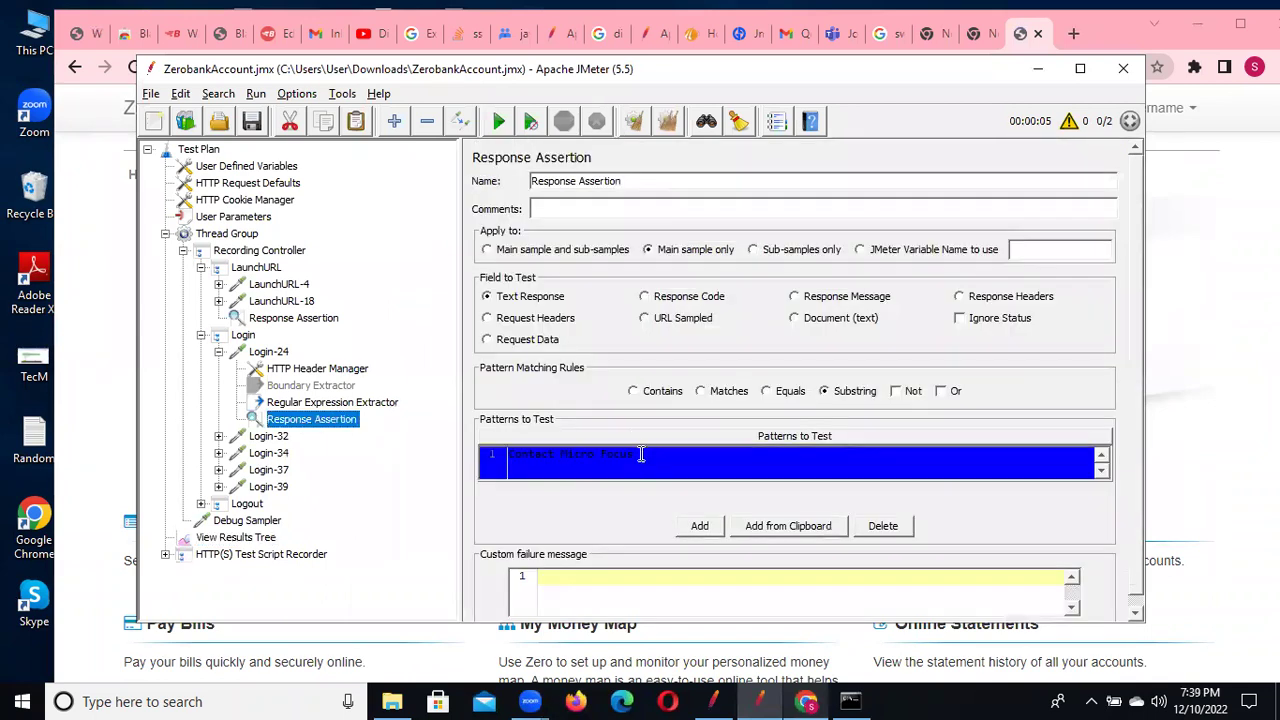
pyautogui.doubleClick(641, 453)
pyautogui.moveTo(641, 456); pyautogui.dragTo(472, 442)
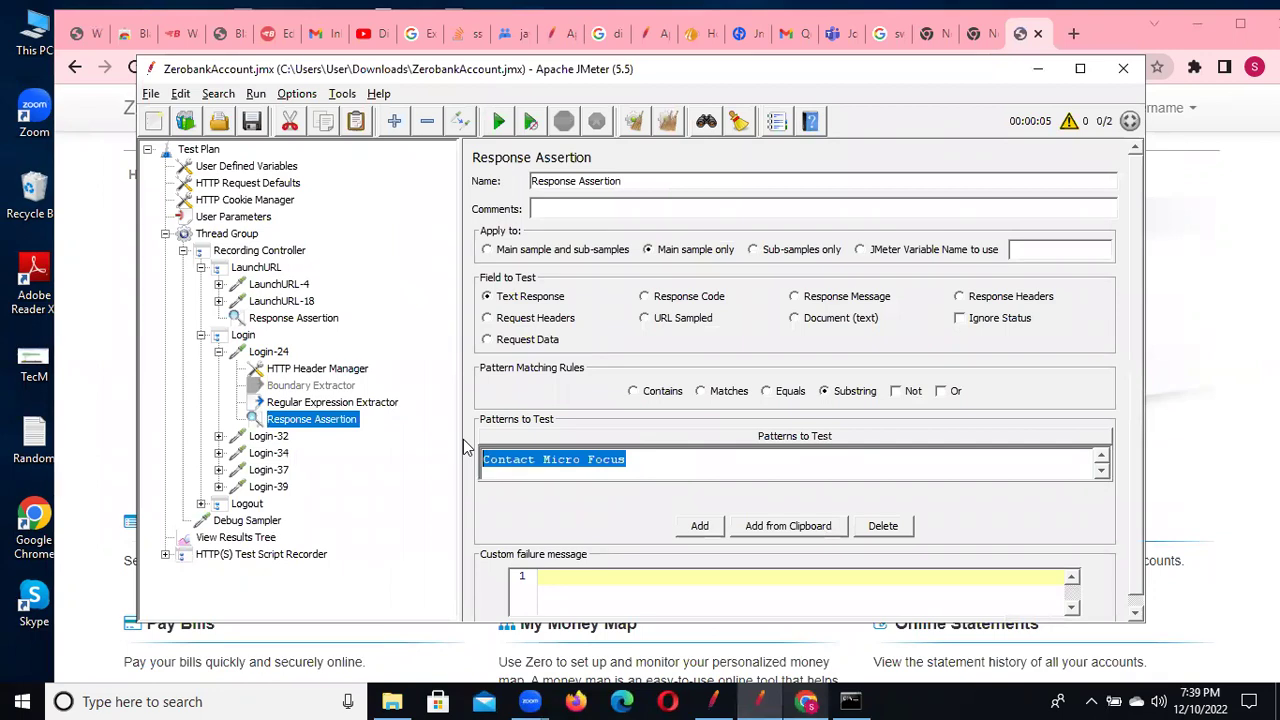
pyautogui.hotkey('ctrl', 'v')
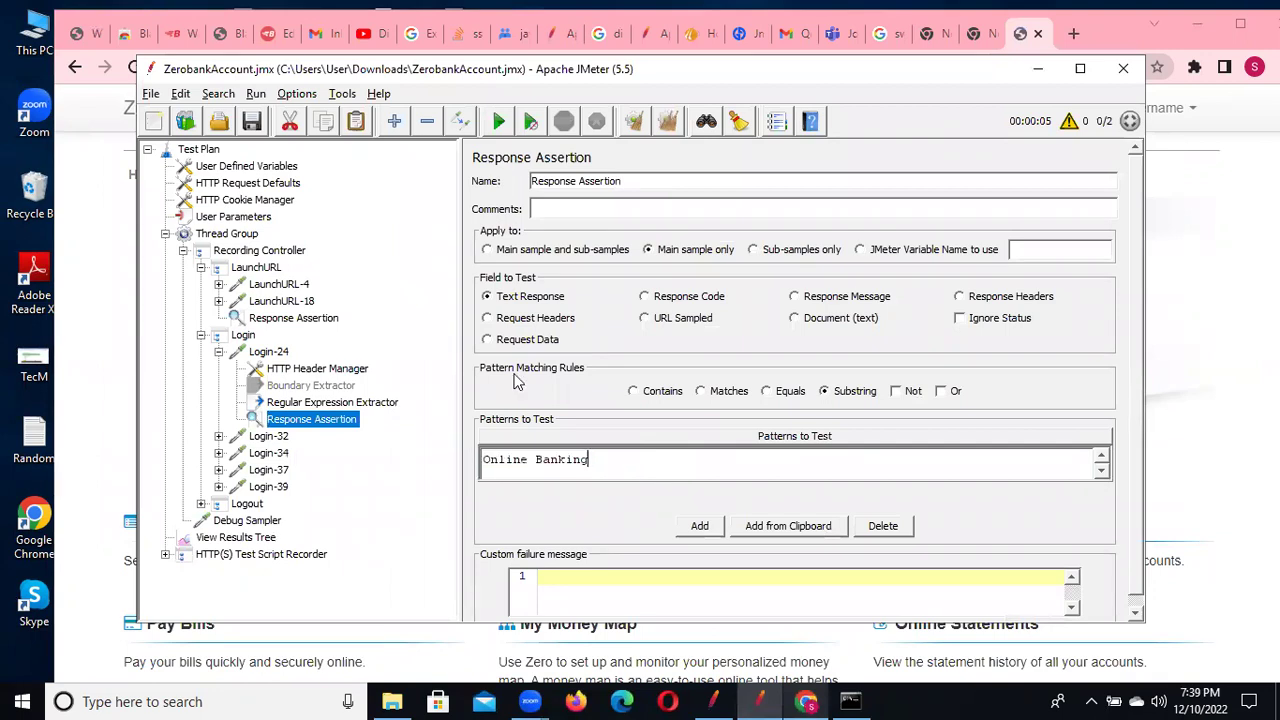
pyautogui.click(251, 121)
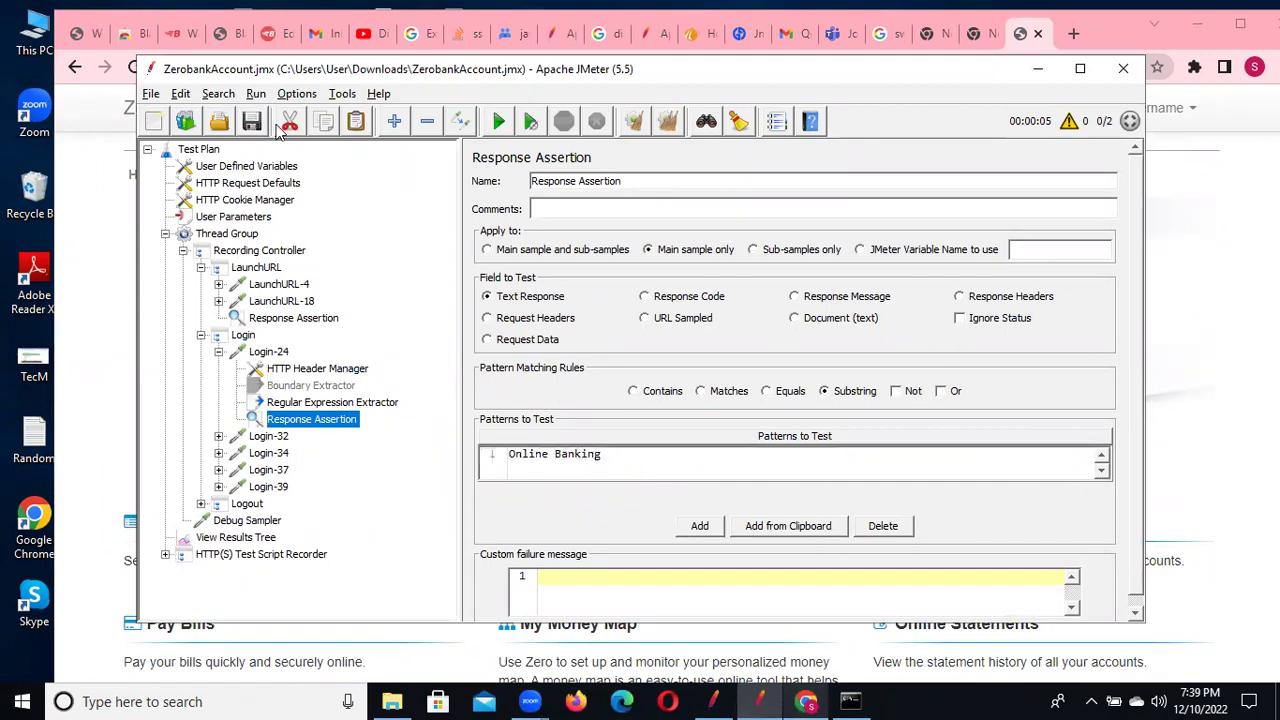
# Decline the test run prompt with Don't start and show the View Results Tree
pyautogui.hotkey('ctrl', 'r')
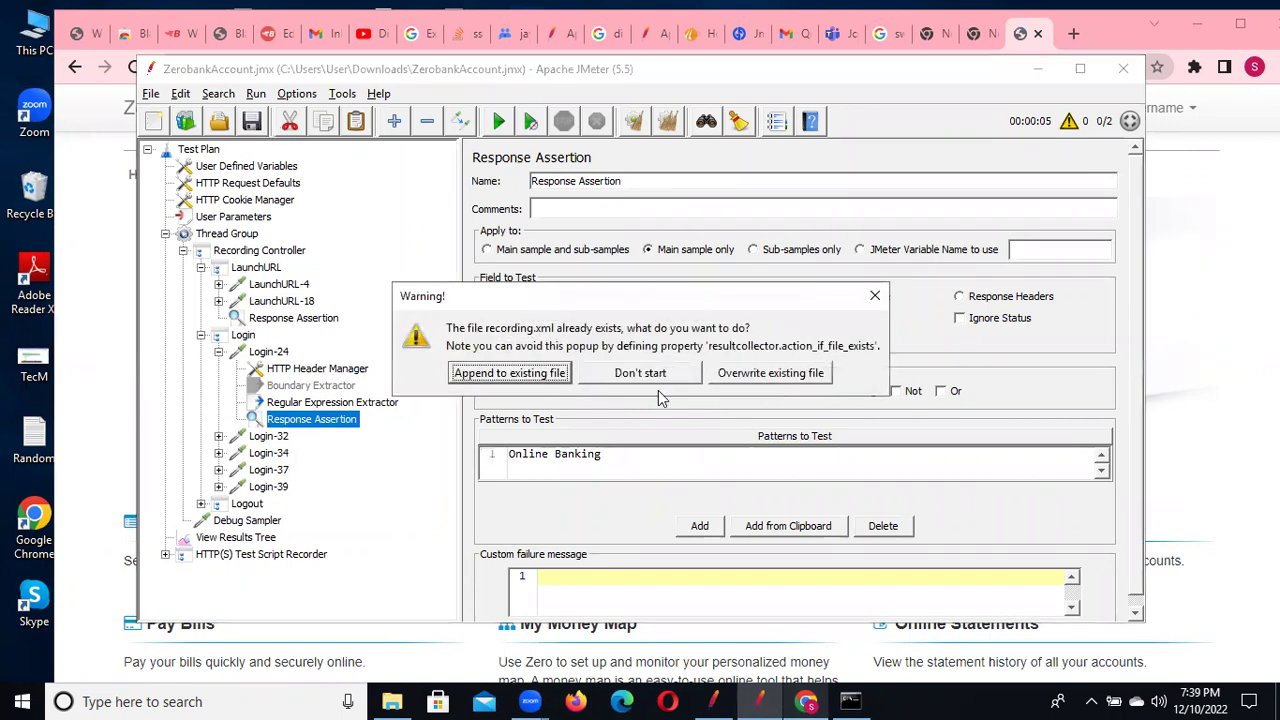
pyautogui.click(875, 295)
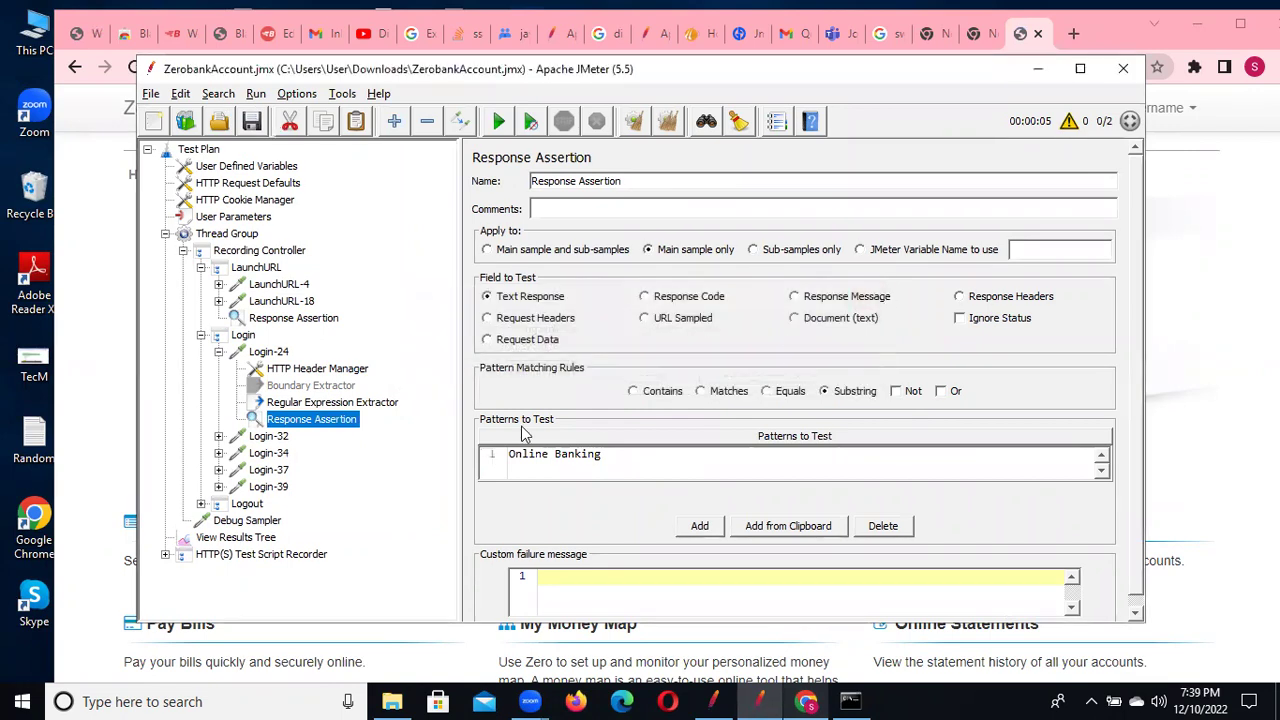
pyautogui.click(238, 538)
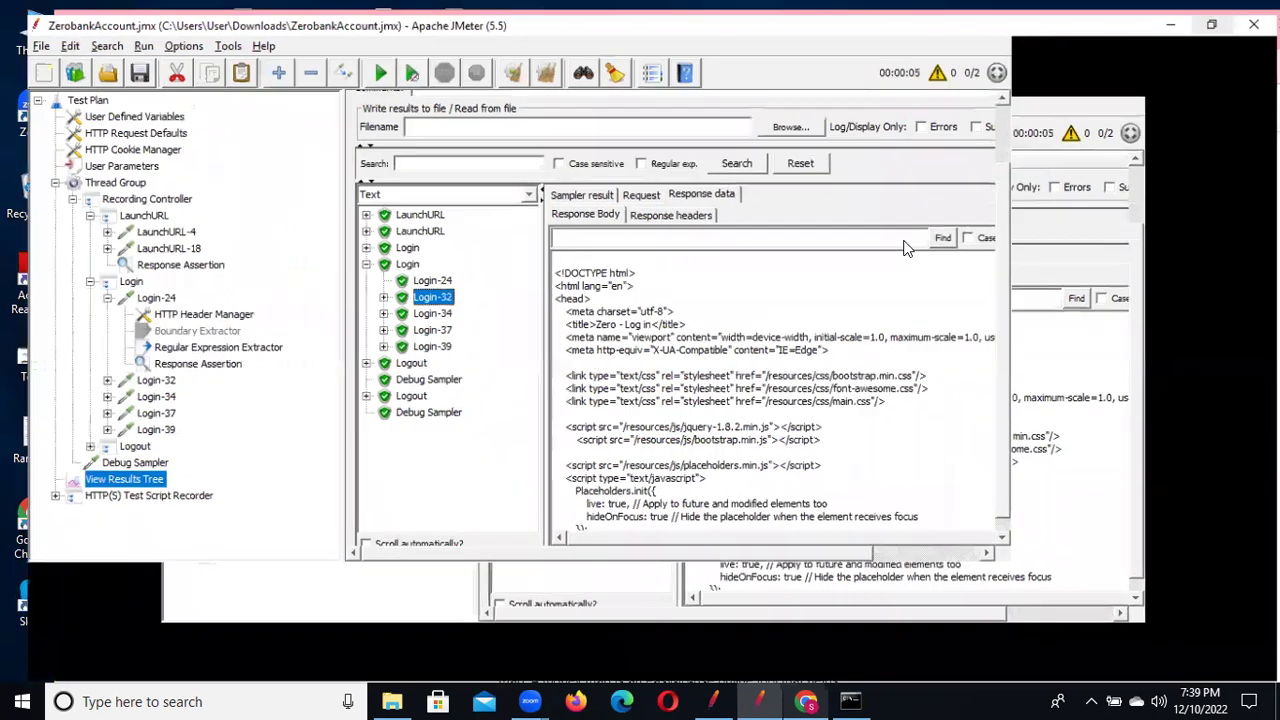
# Maximize the window, clear old results, and re-run the test, overwriting the results file
pyautogui.press('super+Up')
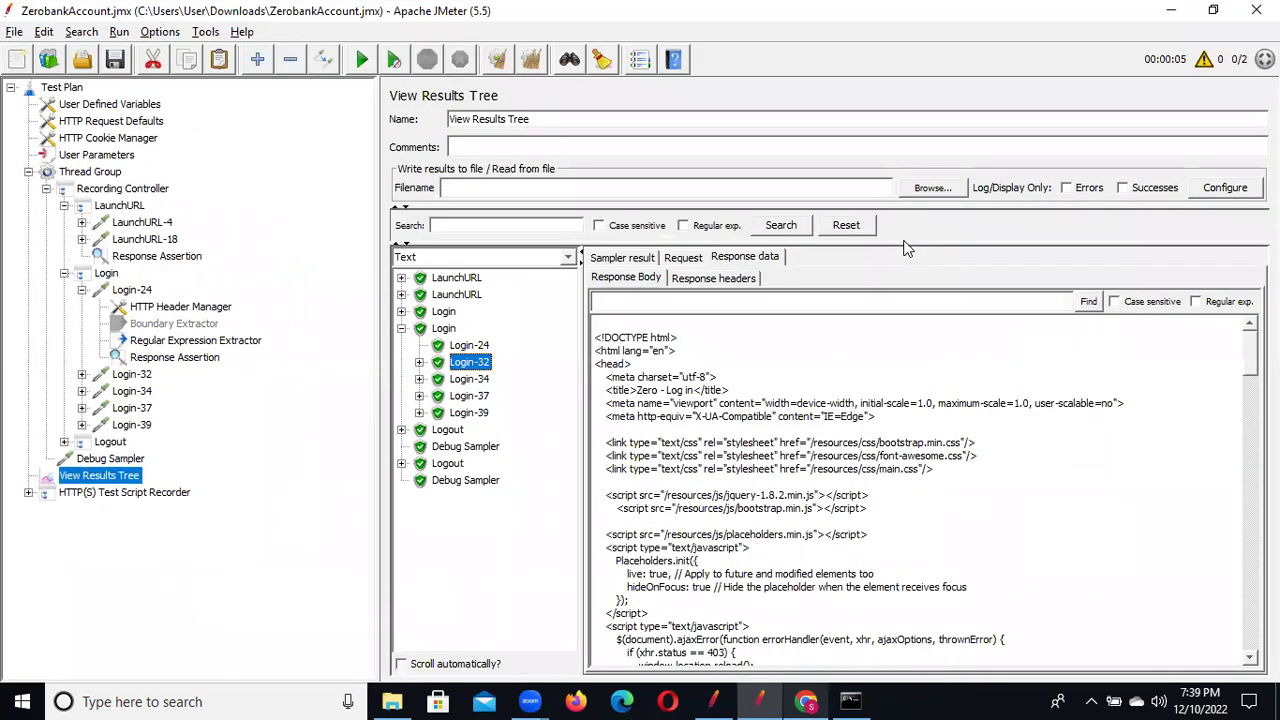
pyautogui.hotkey('ctrl', 'e')
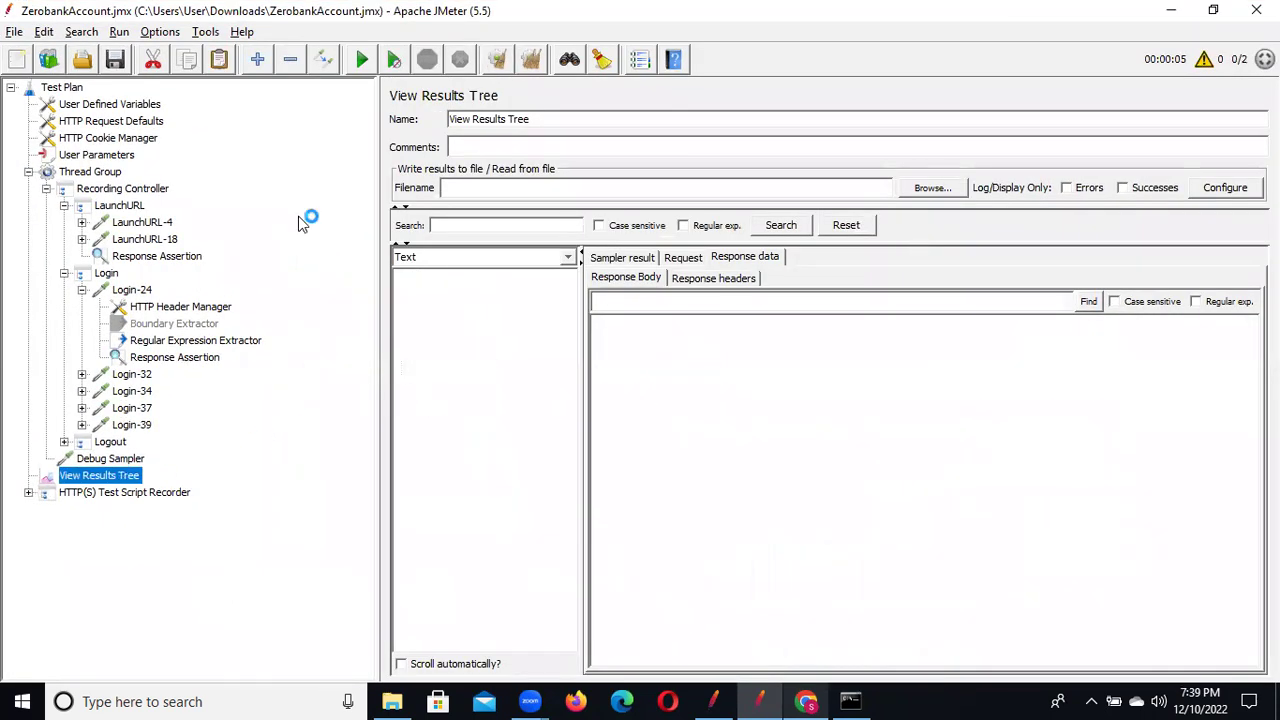
pyautogui.hotkey('ctrl', 'r')
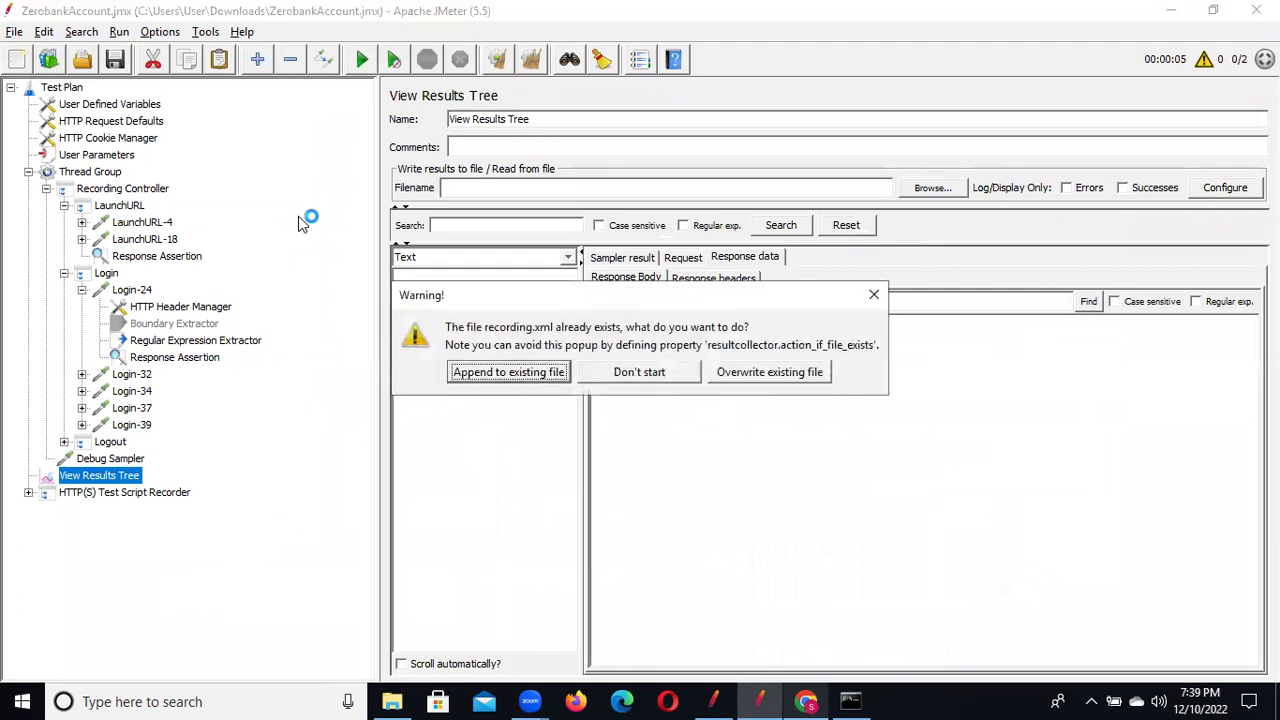
pyautogui.click(815, 376)
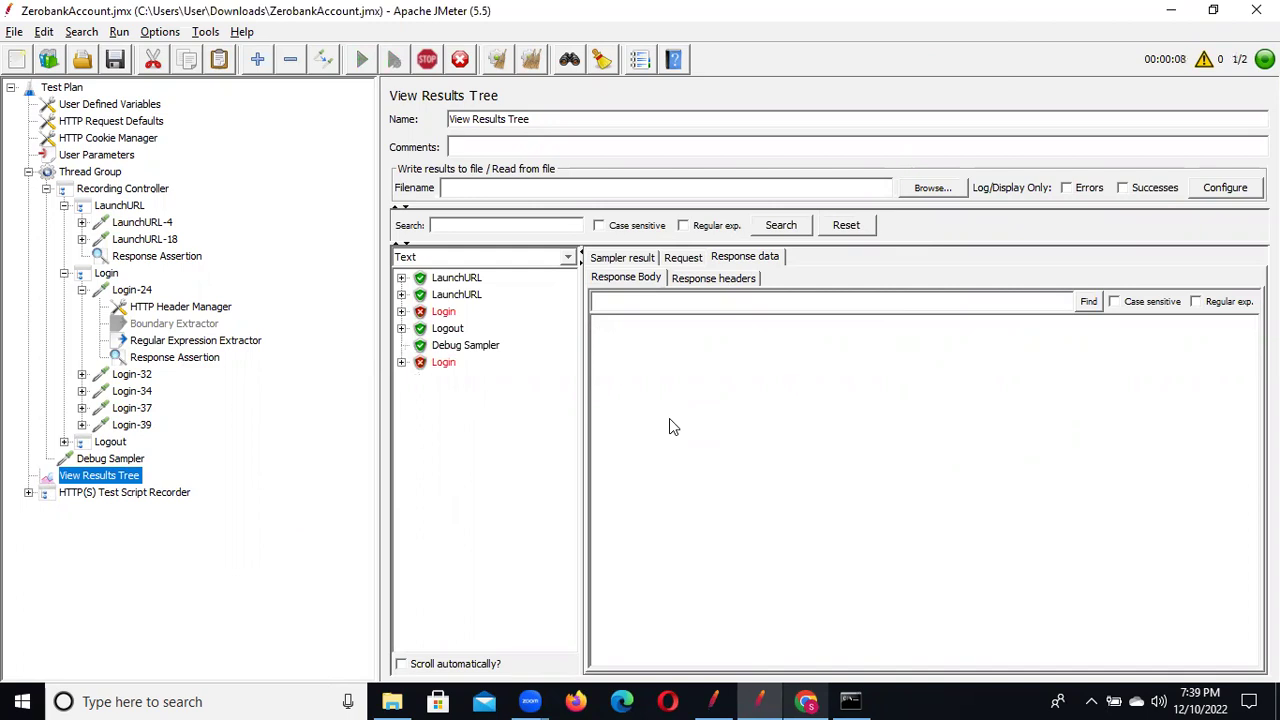
# Expand the failed Login results and show Login-24's assertion failure expecting /Online Banking/
pyautogui.click(403, 312)
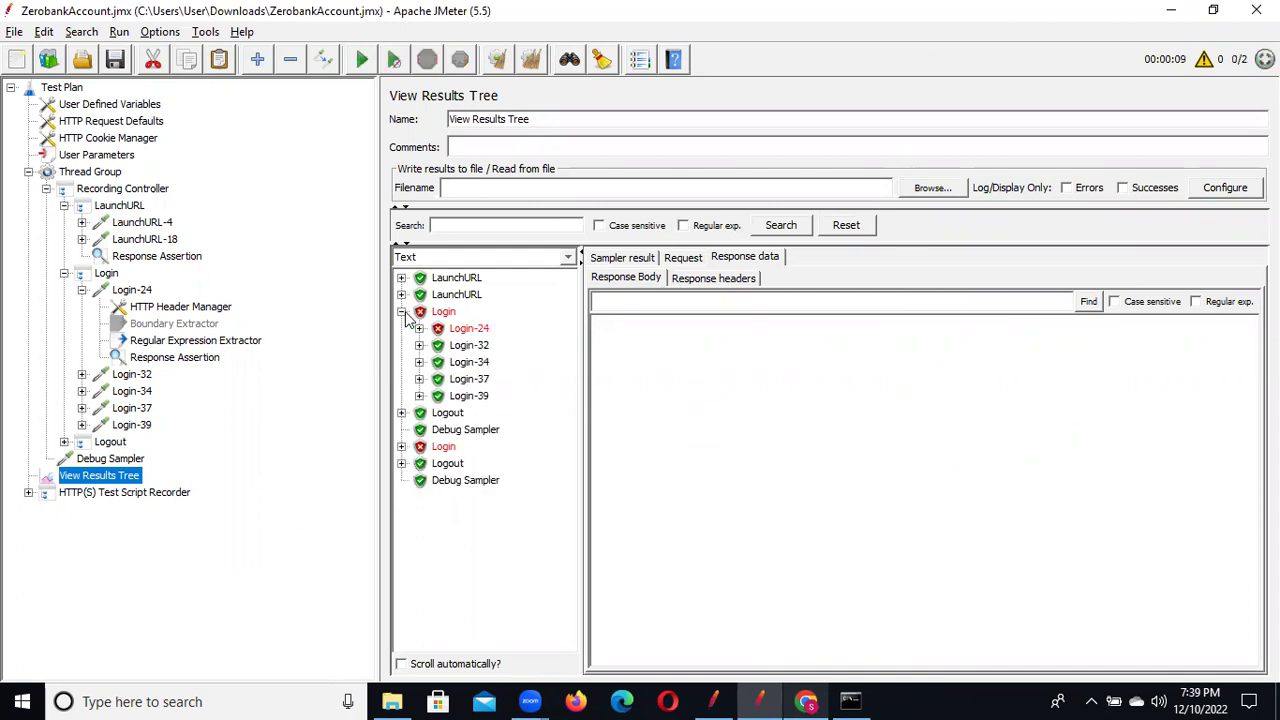
pyautogui.click(466, 329)
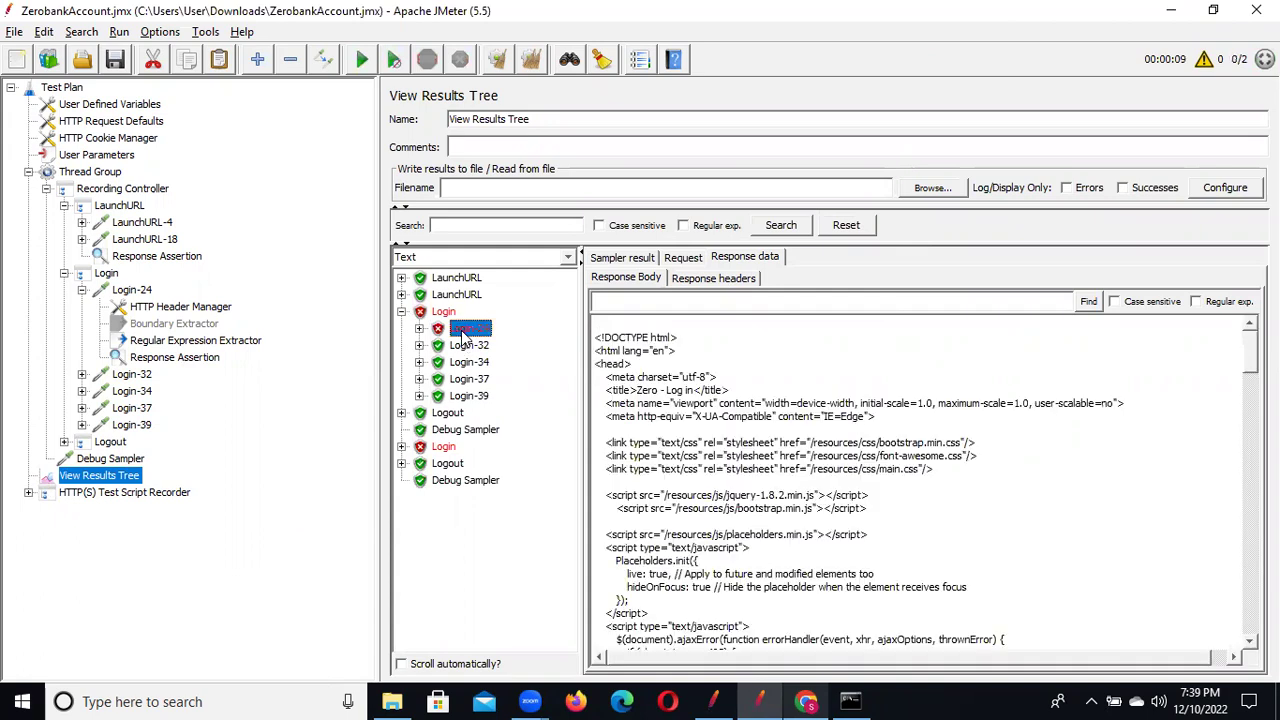
pyautogui.click(419, 329)
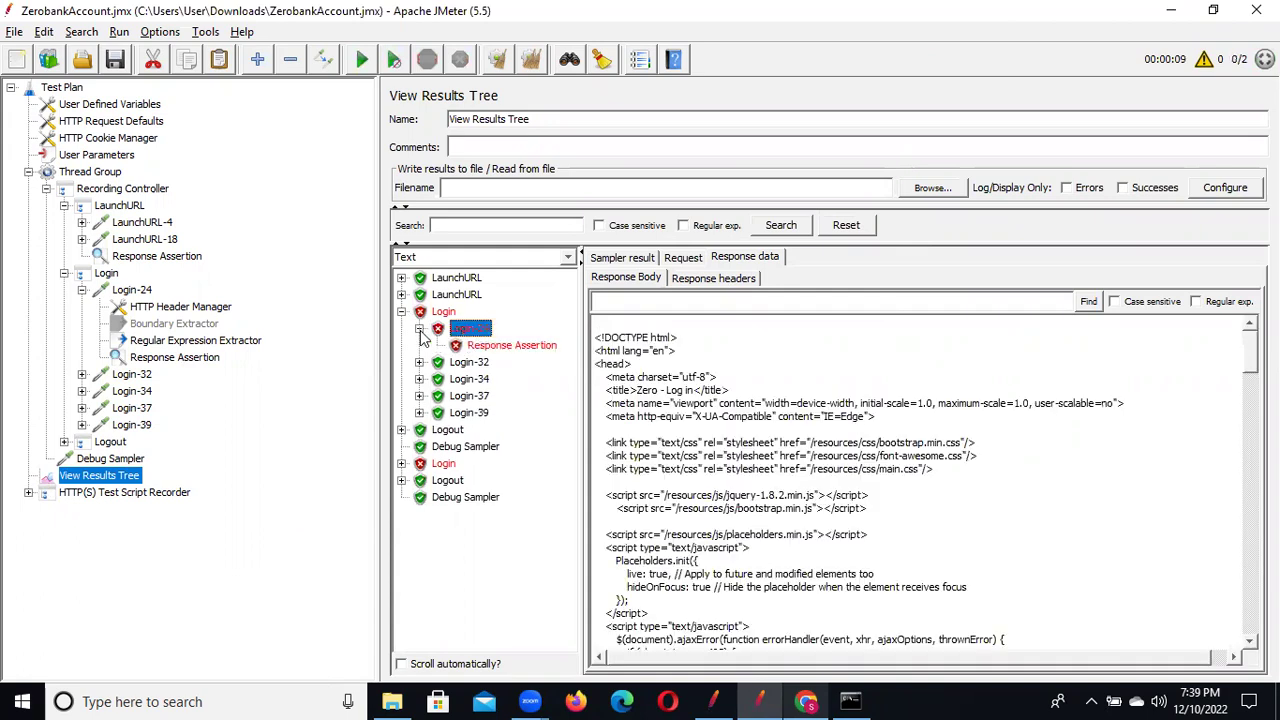
pyautogui.click(511, 346)
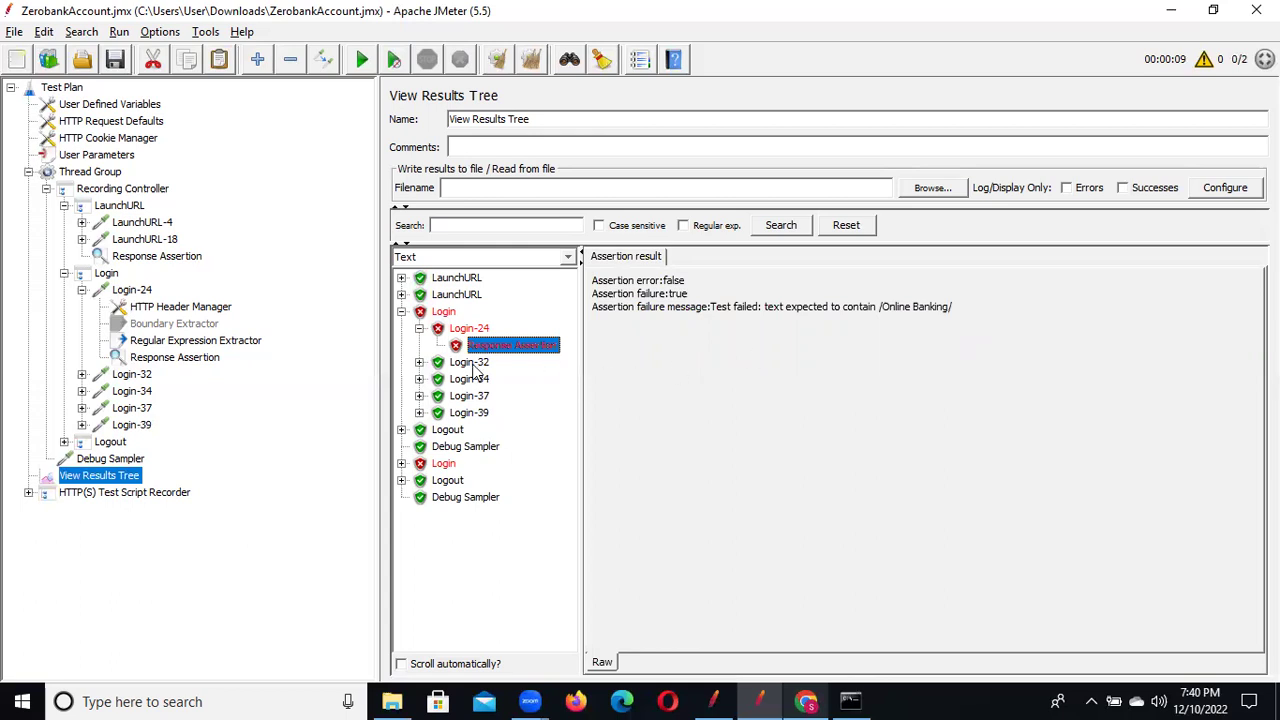
# Search Login-32's response data for 'Online Banking' to check whether it appears
pyautogui.click(470, 363)
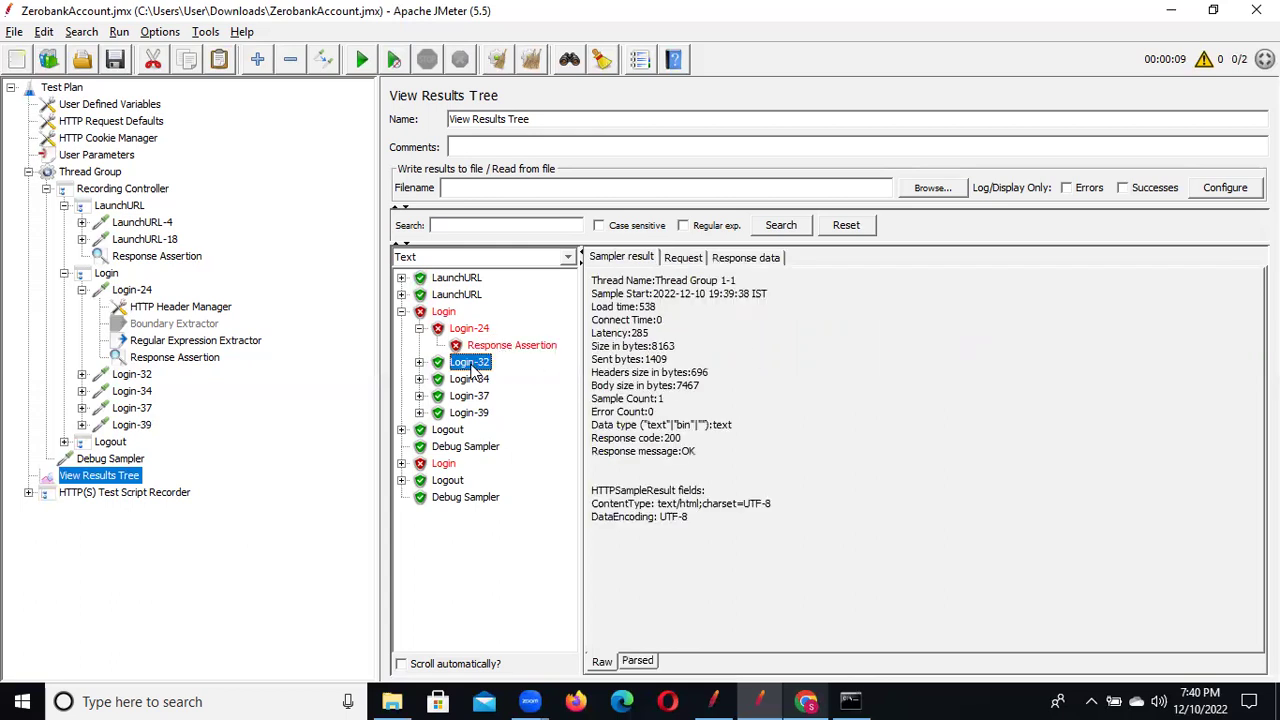
pyautogui.click(768, 262)
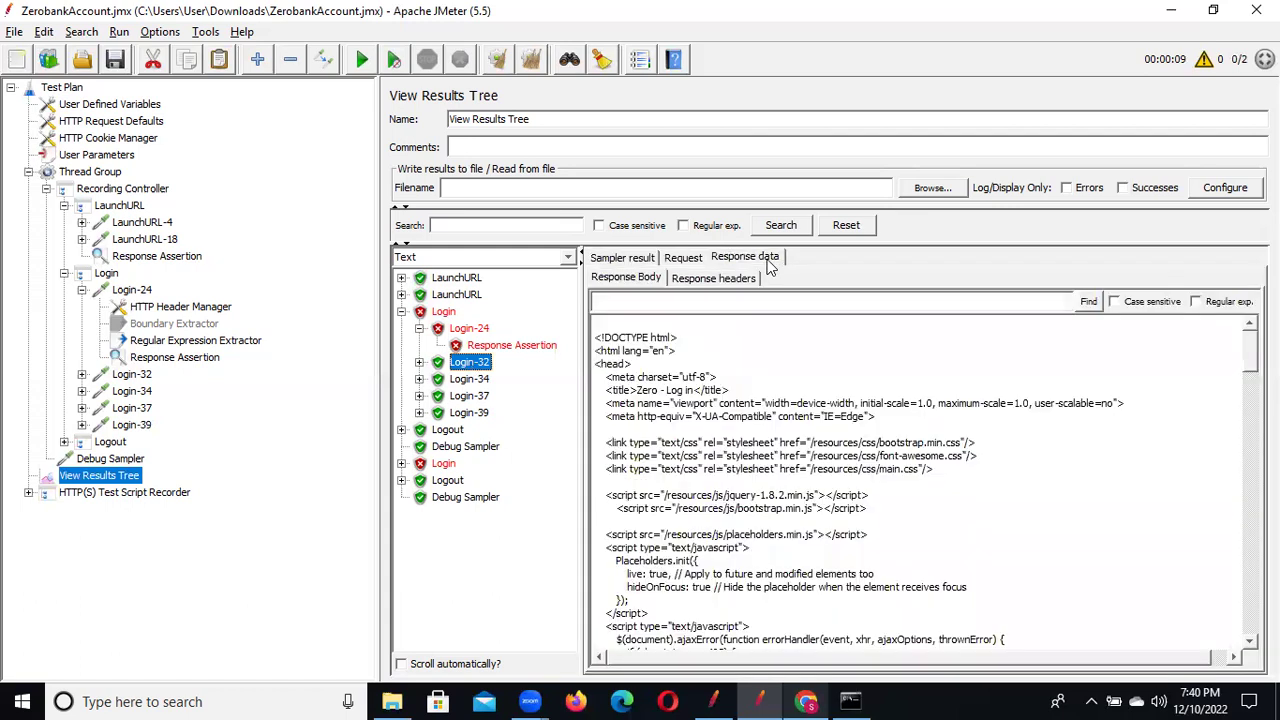
pyautogui.click(663, 301)
pyautogui.write('Online Banking')
pyautogui.click(1087, 302)
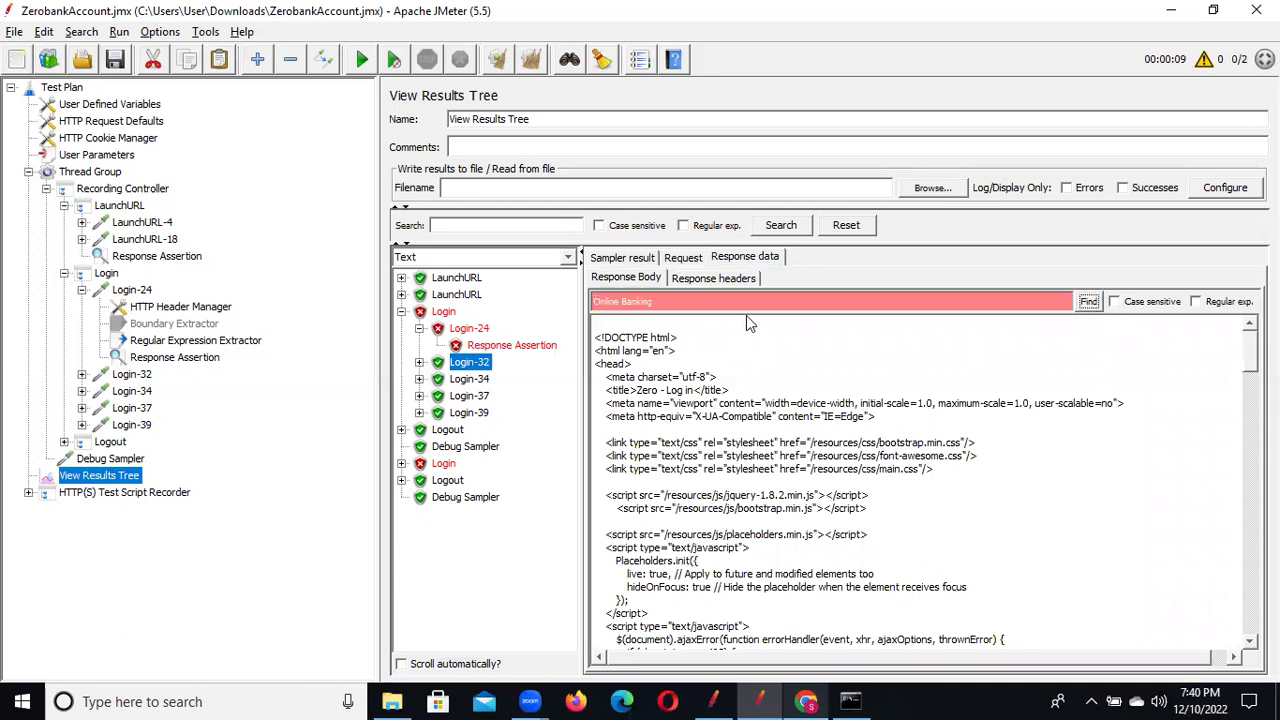
# Clear the response search text and bring up Login-24's Response Assertion settings
pyautogui.click(671, 302)
pyautogui.press('BackSpace')
pyautogui.press('BackSpace')
pyautogui.press('BackSpace')
pyautogui.press('BackSpace')
pyautogui.press('BackSpace')
pyautogui.press('BackSpace')
pyautogui.press('BackSpace')
pyautogui.press('BackSpace')
pyautogui.press('BackSpace')
pyautogui.press('BackSpace')
pyautogui.press('BackSpace')
pyautogui.press('BackSpace')
pyautogui.press('BackSpace')
pyautogui.press('BackSpace')
pyautogui.click(173, 359)
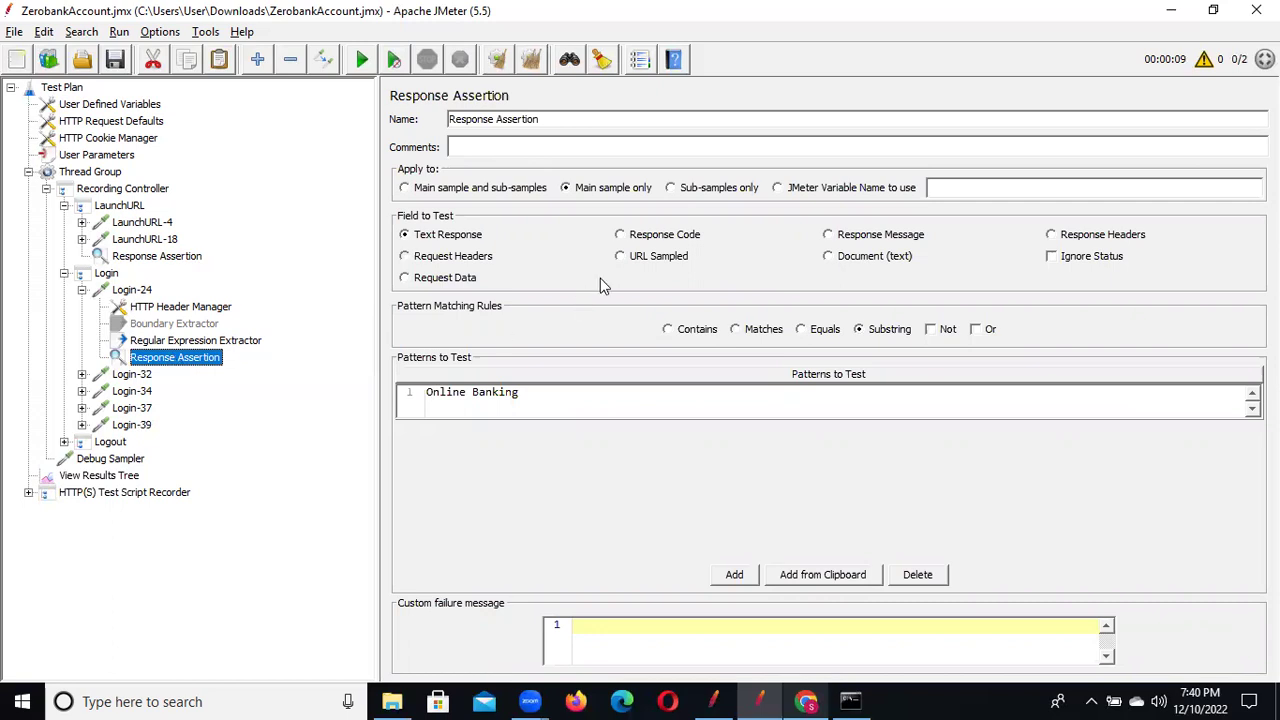
# Set Login-24's assertion to test Response Code, replacing the 'Online Banking' pattern with 200
pyautogui.click(622, 236)
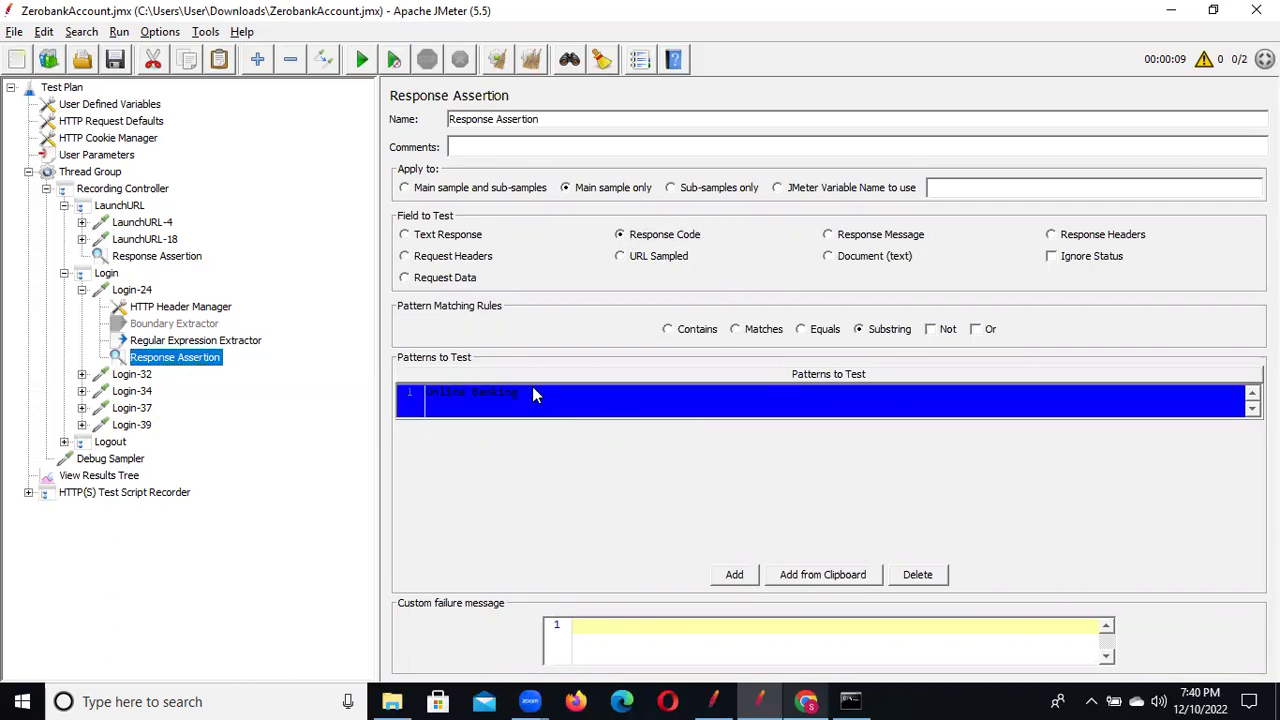
pyautogui.click(734, 574)
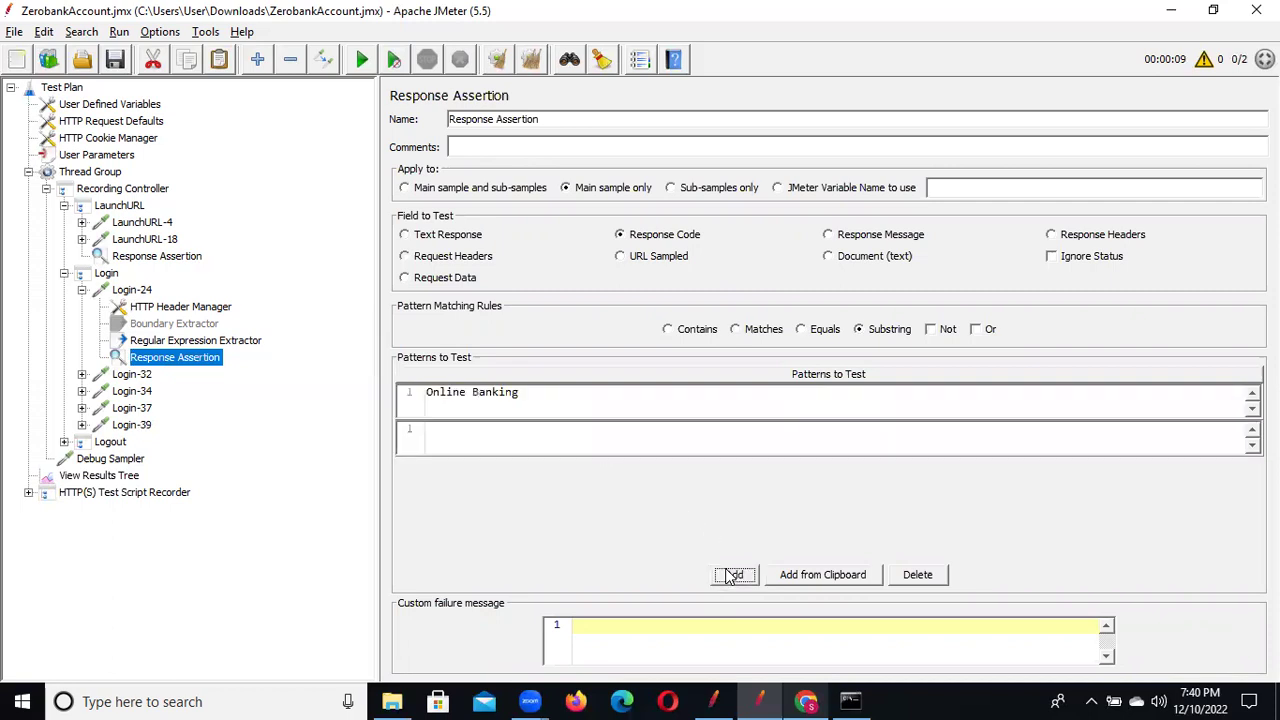
pyautogui.click(516, 397)
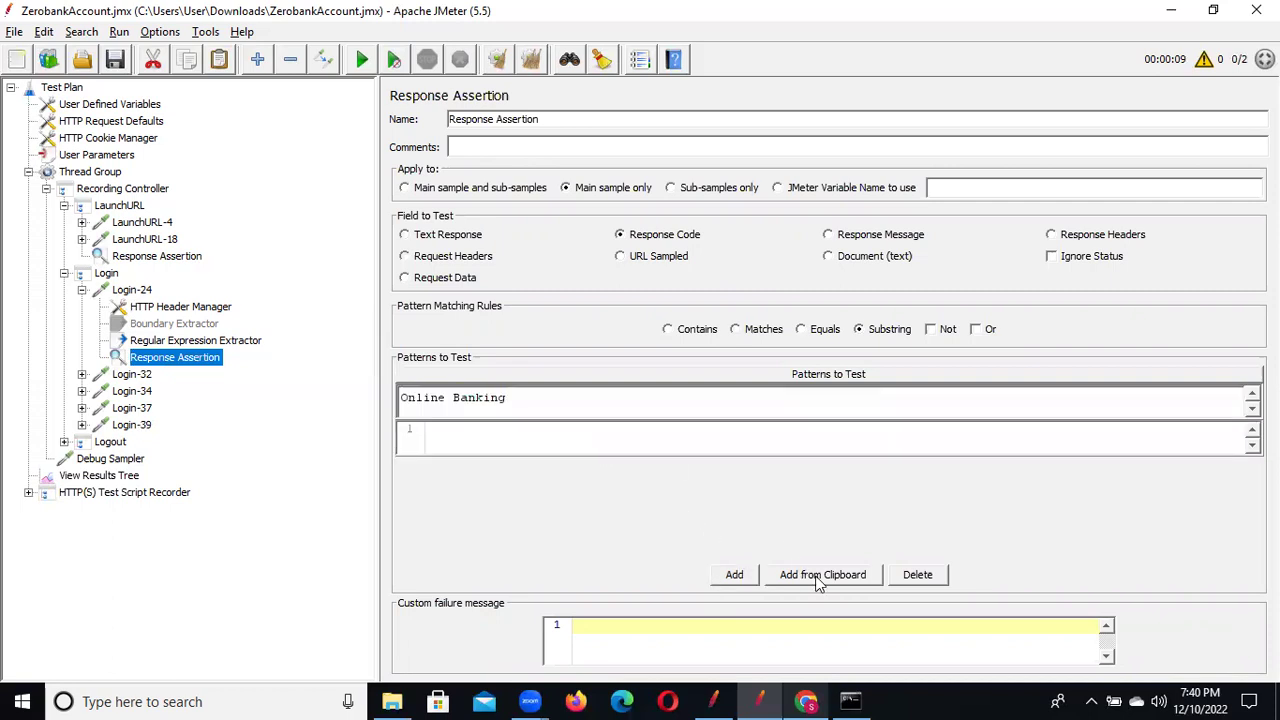
pyautogui.click(916, 575)
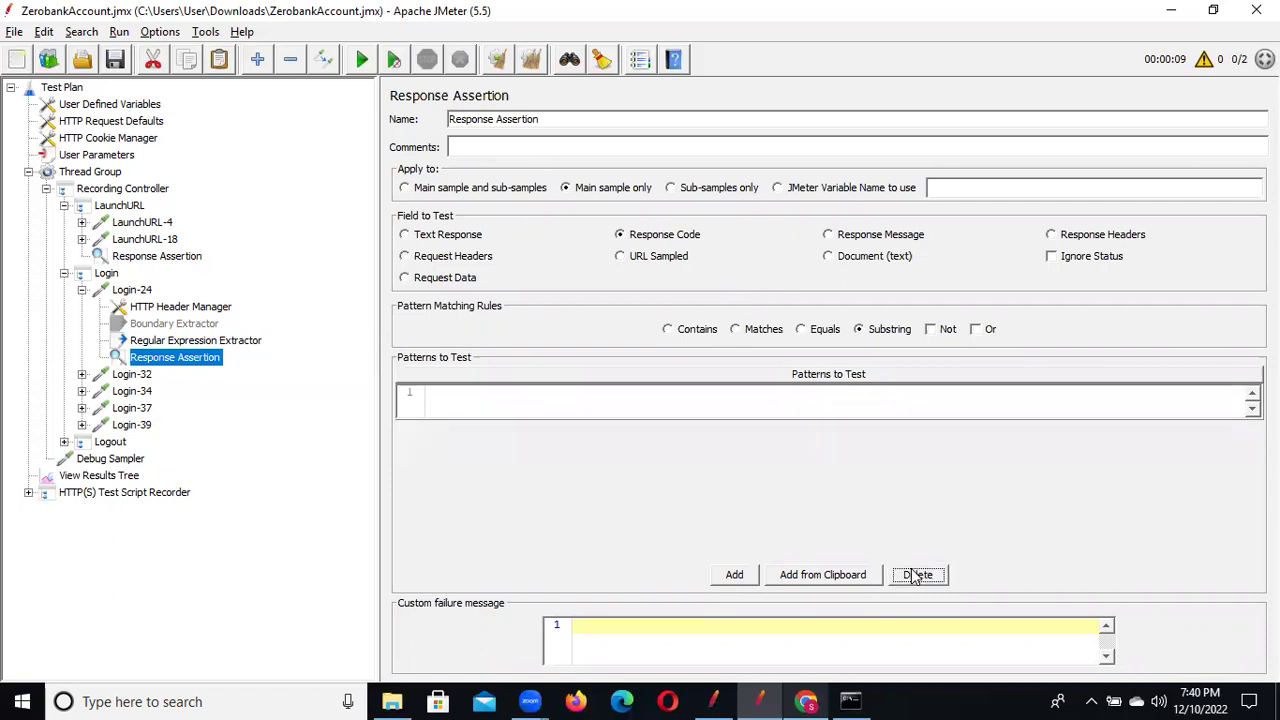
pyautogui.click(511, 398)
pyautogui.write('200')
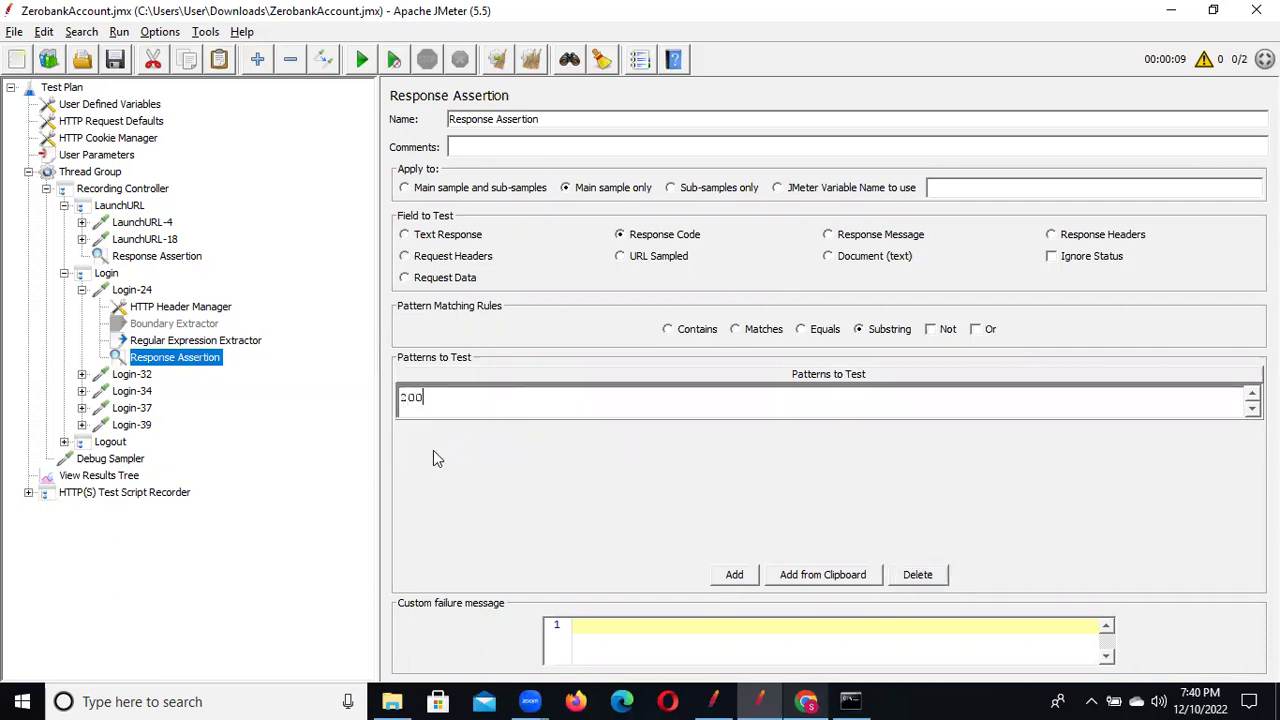
pyautogui.click(114, 60)
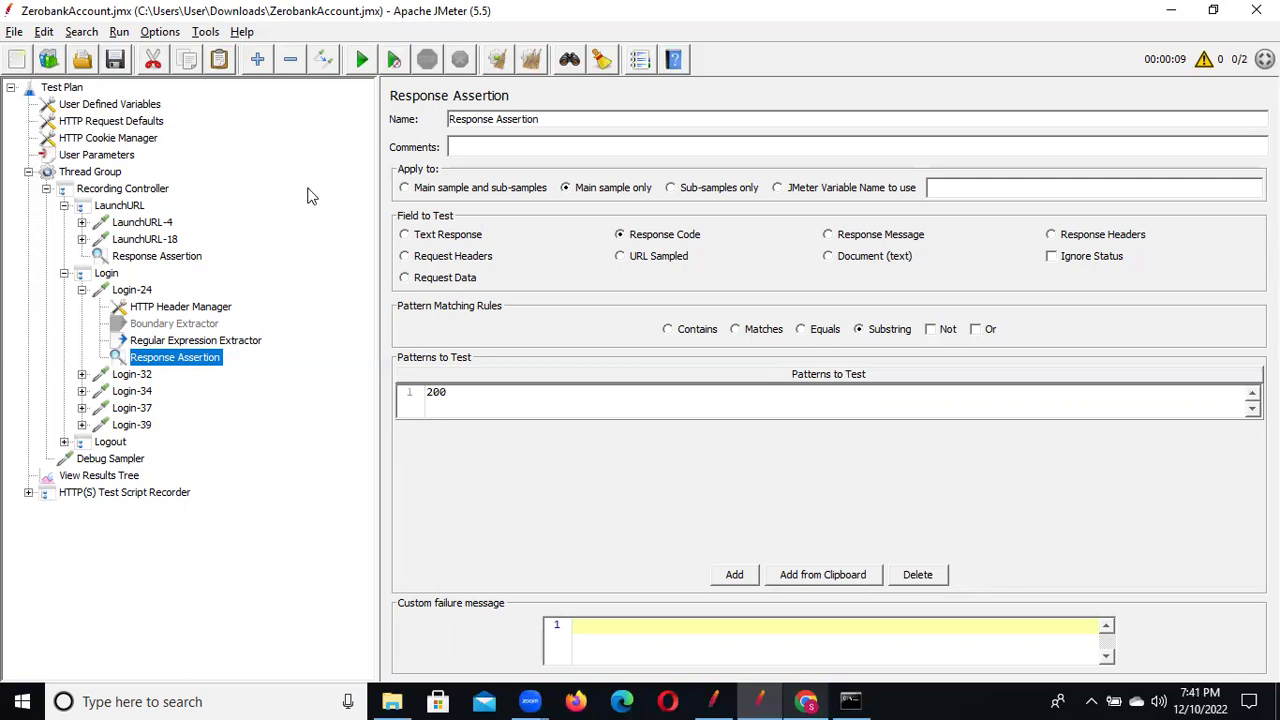
pyautogui.click(100, 477)
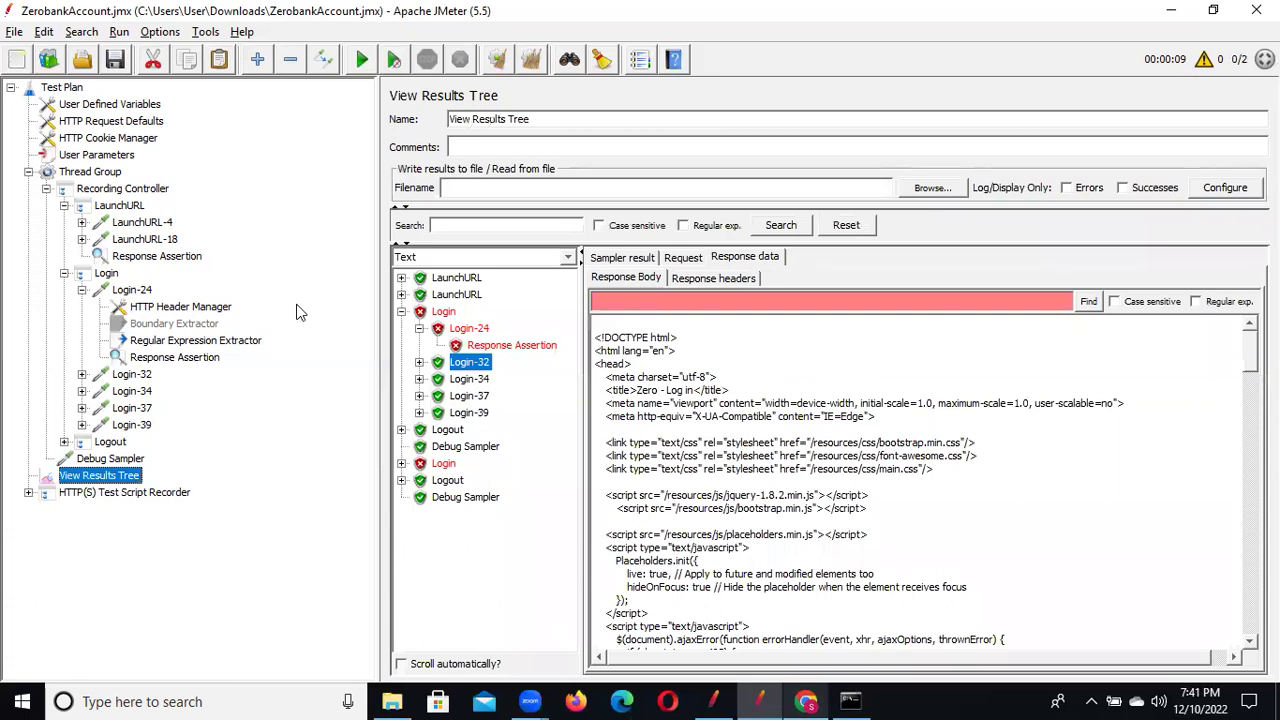
# Clear results, re-run overwriting the results file, and expand both Login nodes to Login-32
pyautogui.hotkey('ctrl', 'e')
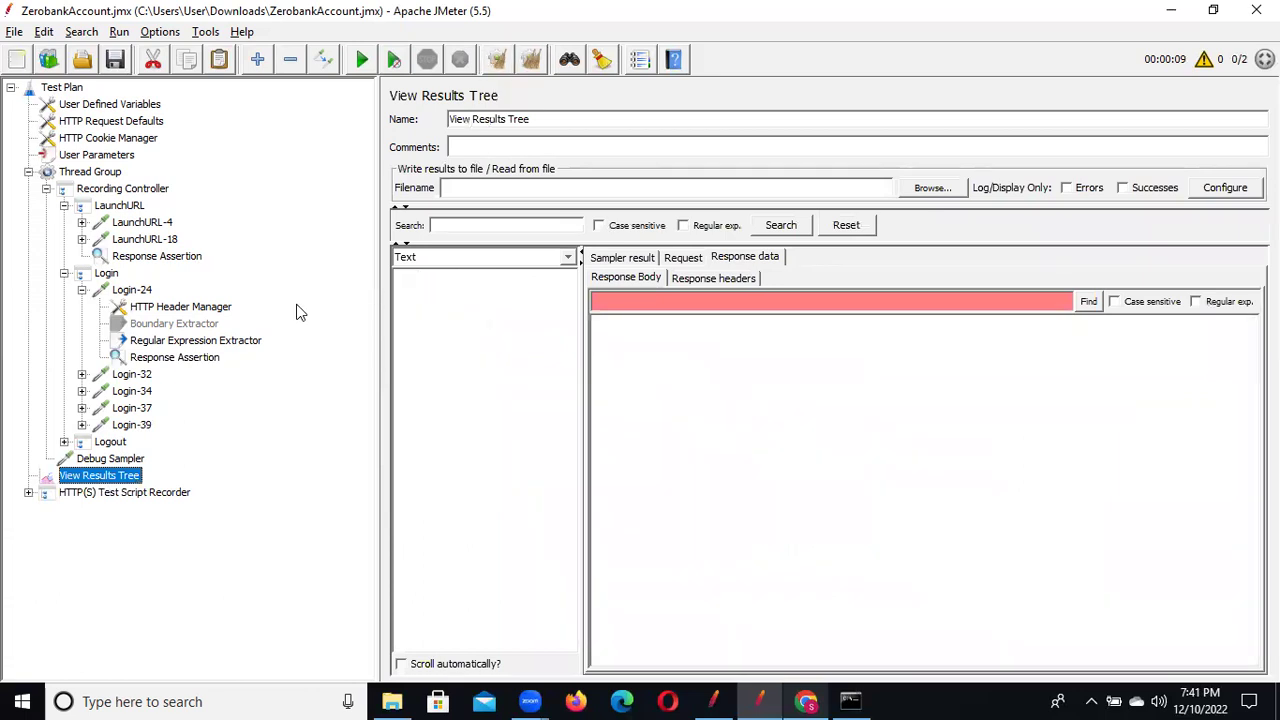
pyautogui.hotkey('ctrl', 'r')
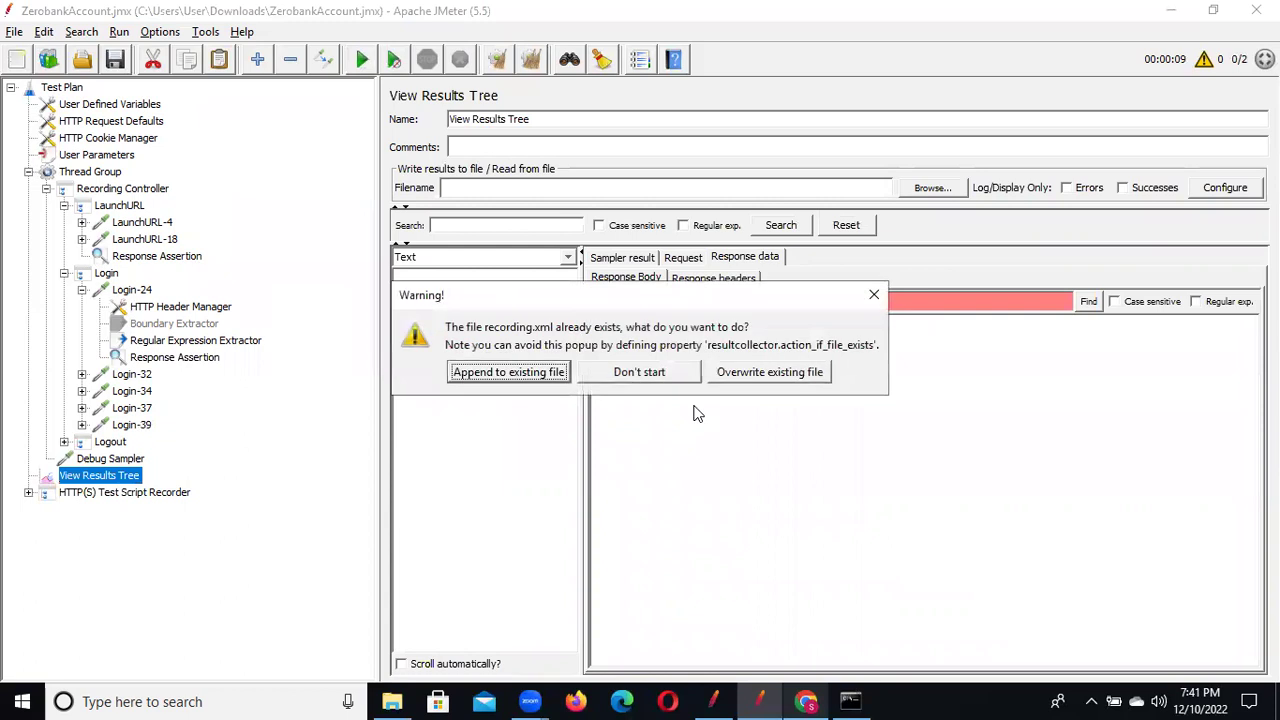
pyautogui.click(775, 377)
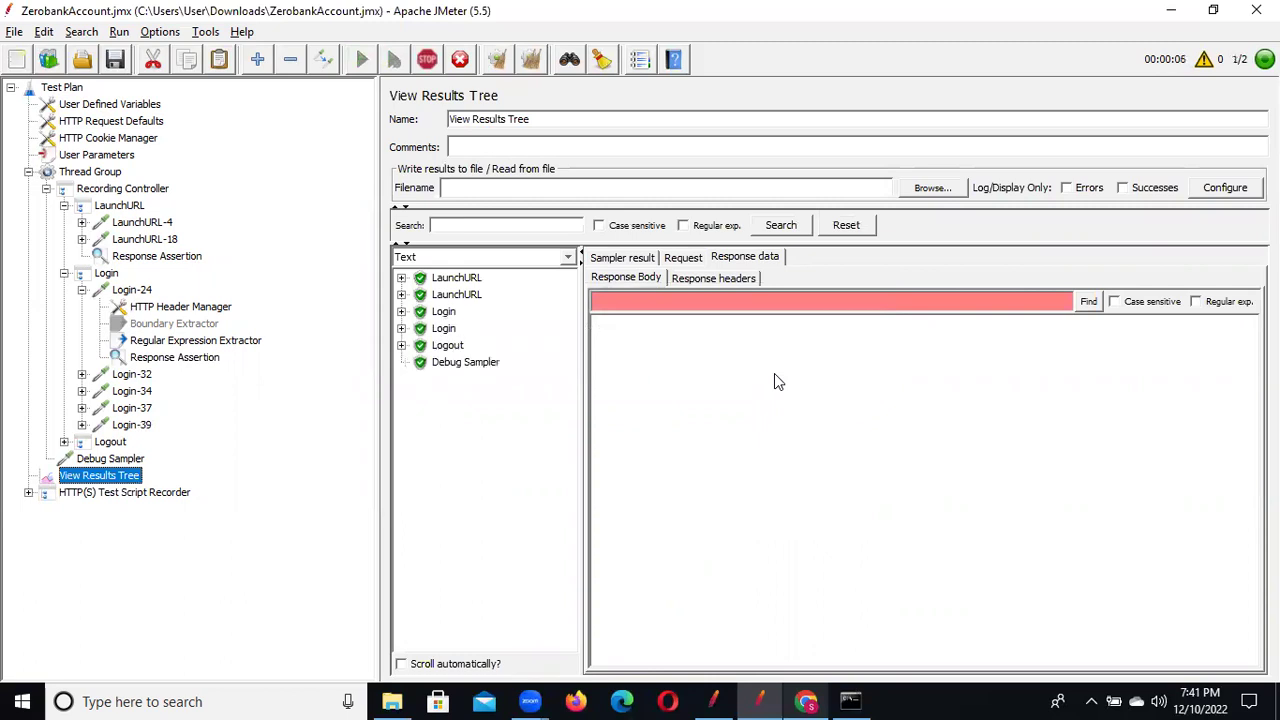
pyautogui.click(401, 311)
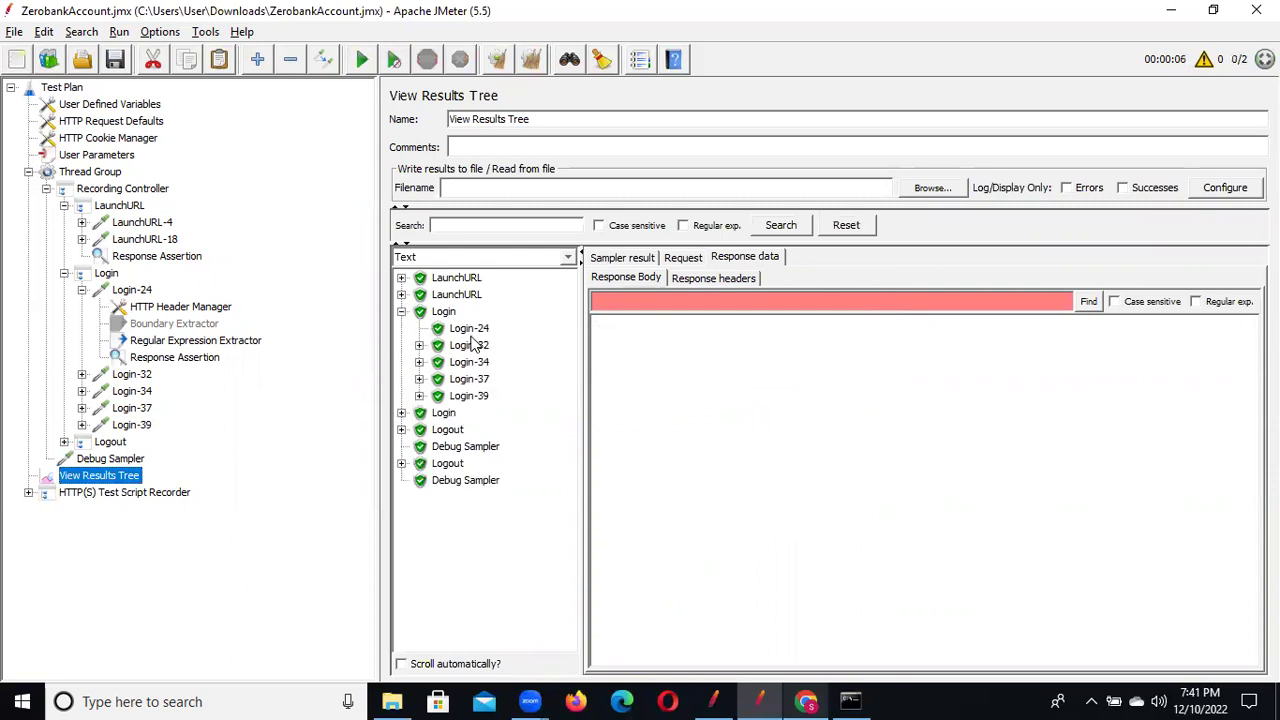
pyautogui.click(401, 412)
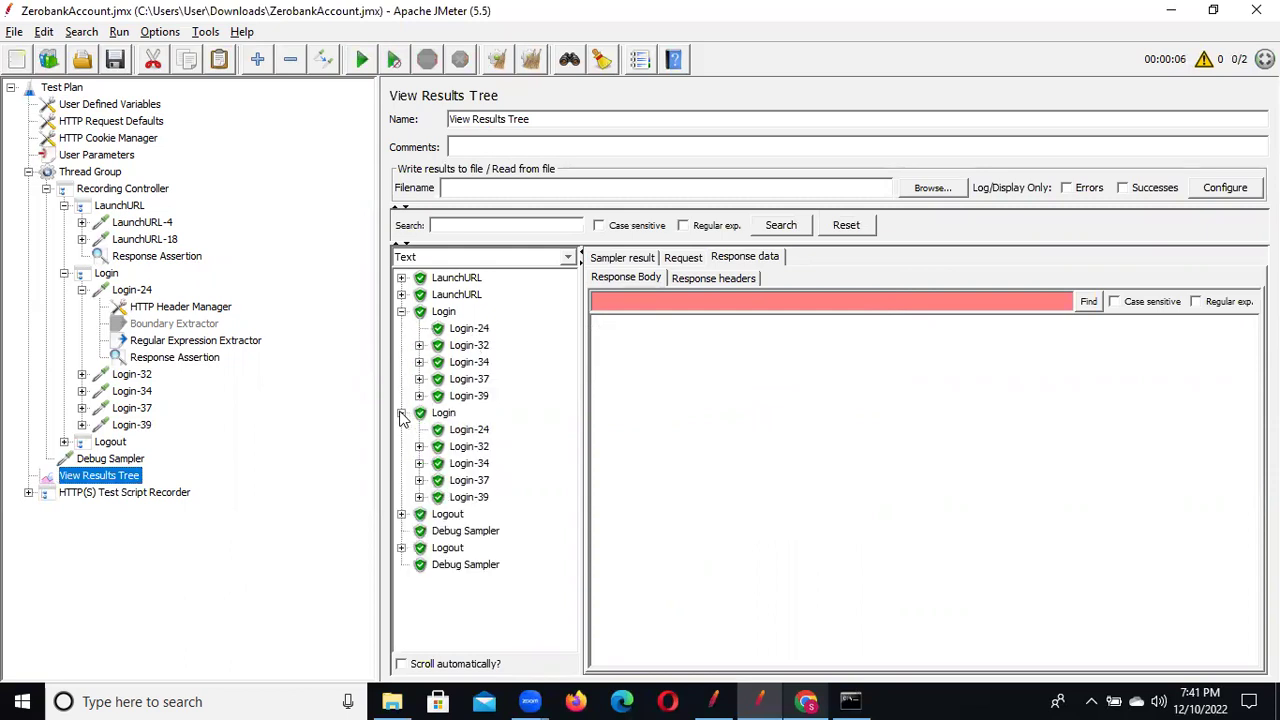
pyautogui.click(463, 446)
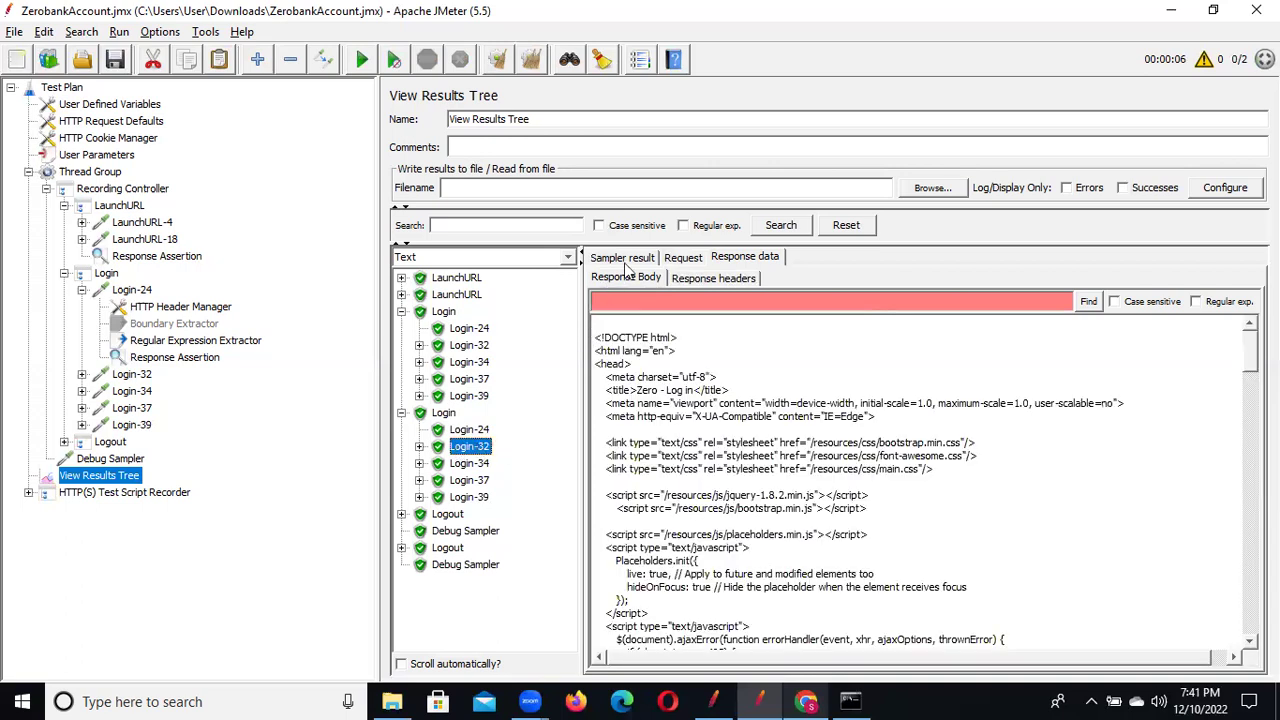